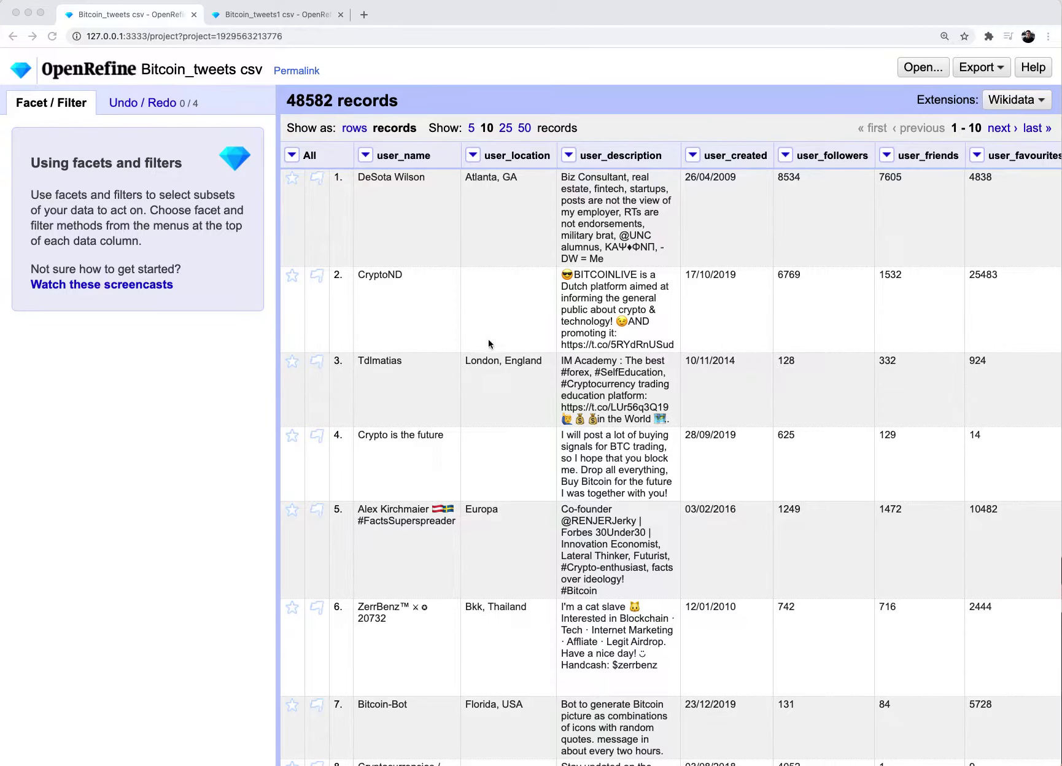
Step: Scroll across the tweets table to look over the date column and its neighbours
{"action": "scroll", "coordinate": [535, 235], "scroll_direction": "right", "scroll_amount": 3}
{"action": "scroll", "coordinate": [536, 235], "scroll_direction": "left", "scroll_amount": 2}
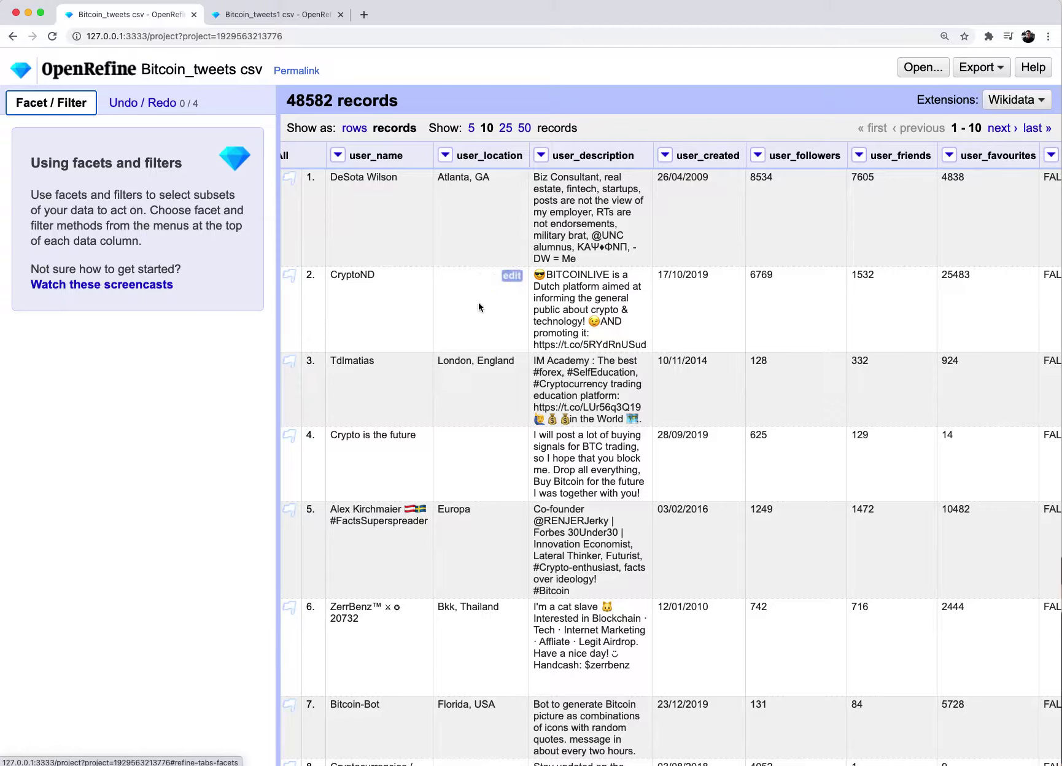
{"action": "scroll", "coordinate": [479, 306], "scroll_direction": "right", "scroll_amount": 8}
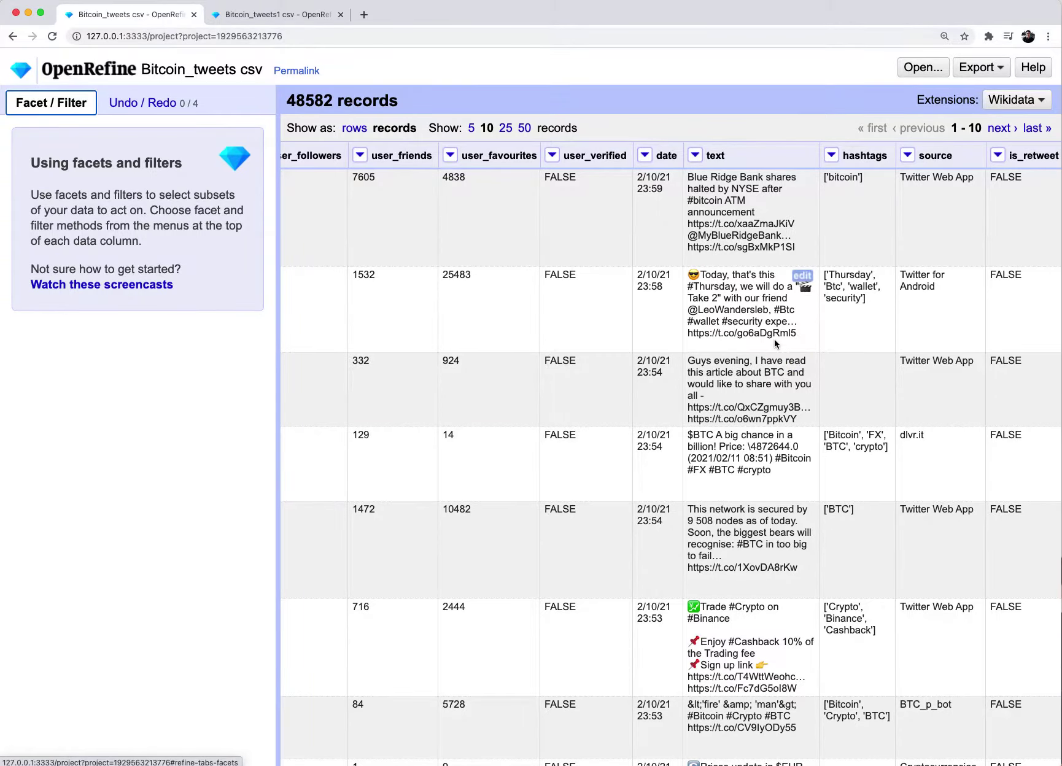
{"action": "scroll", "coordinate": [776, 344], "scroll_direction": "left", "scroll_amount": 10}
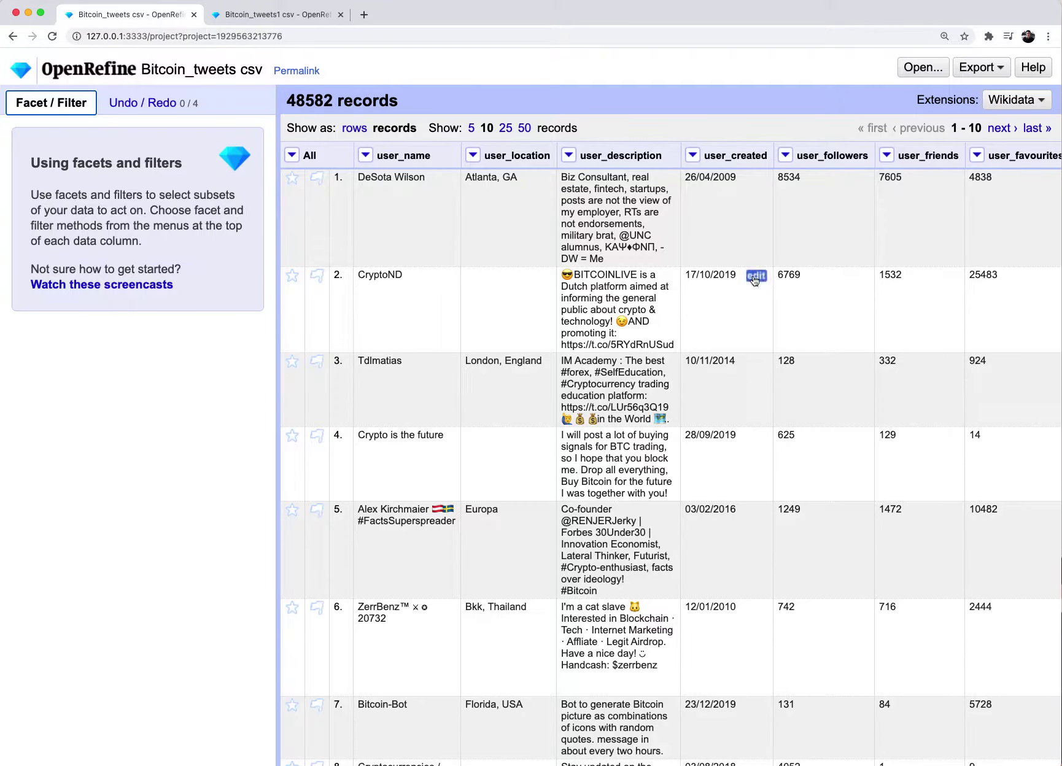
{"action": "scroll", "coordinate": [754, 280], "scroll_direction": "right", "scroll_amount": 10}
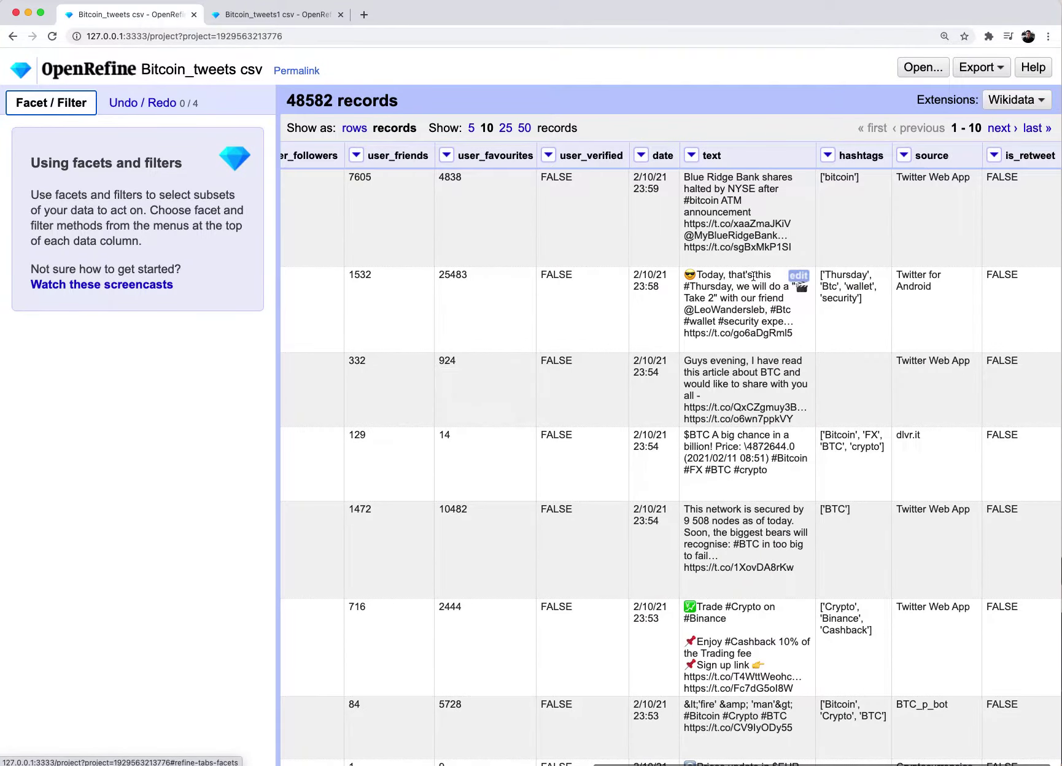
{"action": "scroll", "coordinate": [699, 276], "scroll_direction": "left", "scroll_amount": 10}
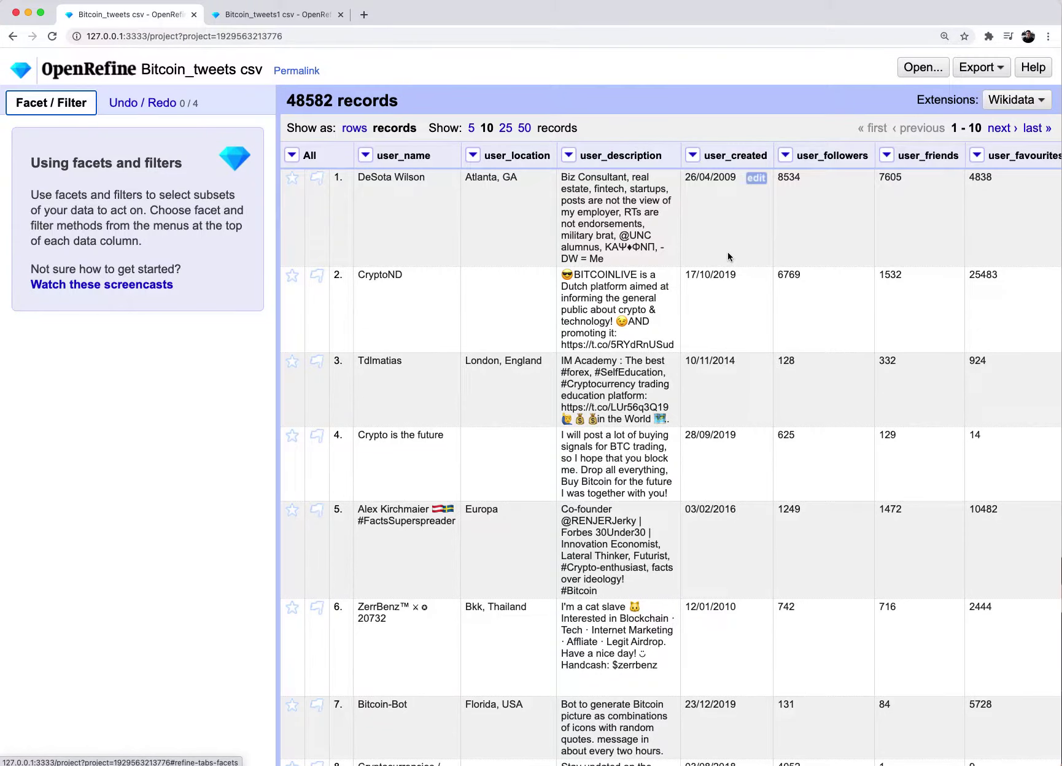
{"action": "scroll", "coordinate": [718, 377], "scroll_direction": "down", "scroll_amount": 3}
{"action": "scroll", "coordinate": [718, 375], "scroll_direction": "up", "scroll_amount": 3}
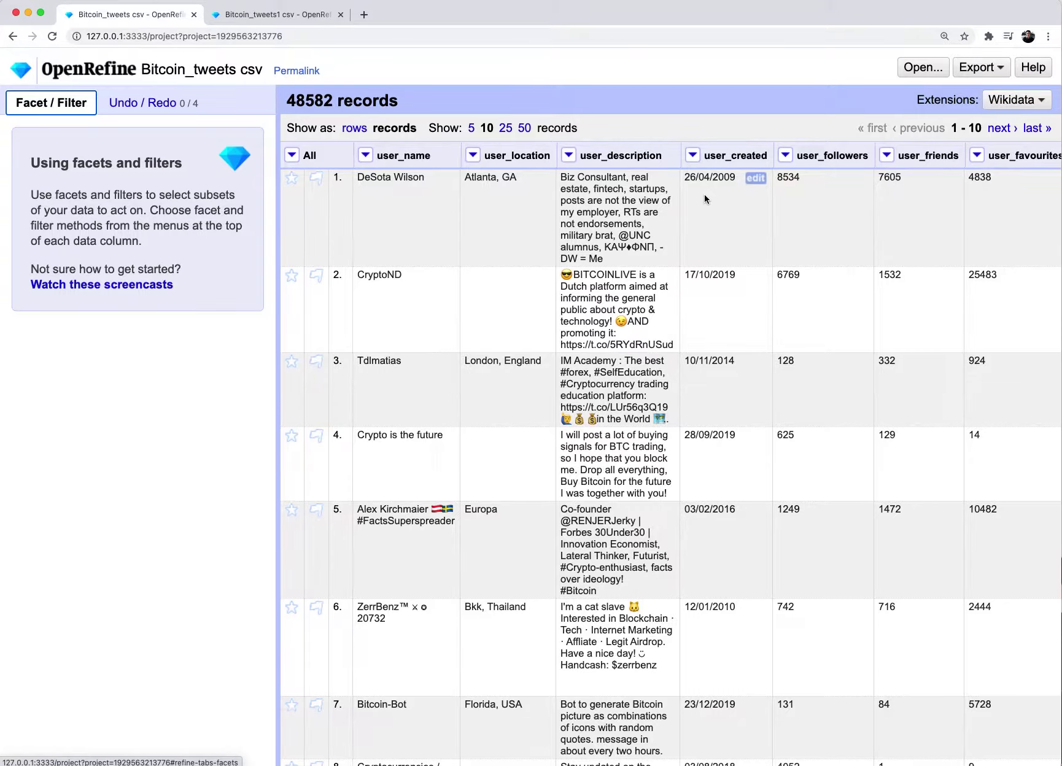
{"action": "scroll", "coordinate": [704, 194], "scroll_direction": "right", "scroll_amount": 10}
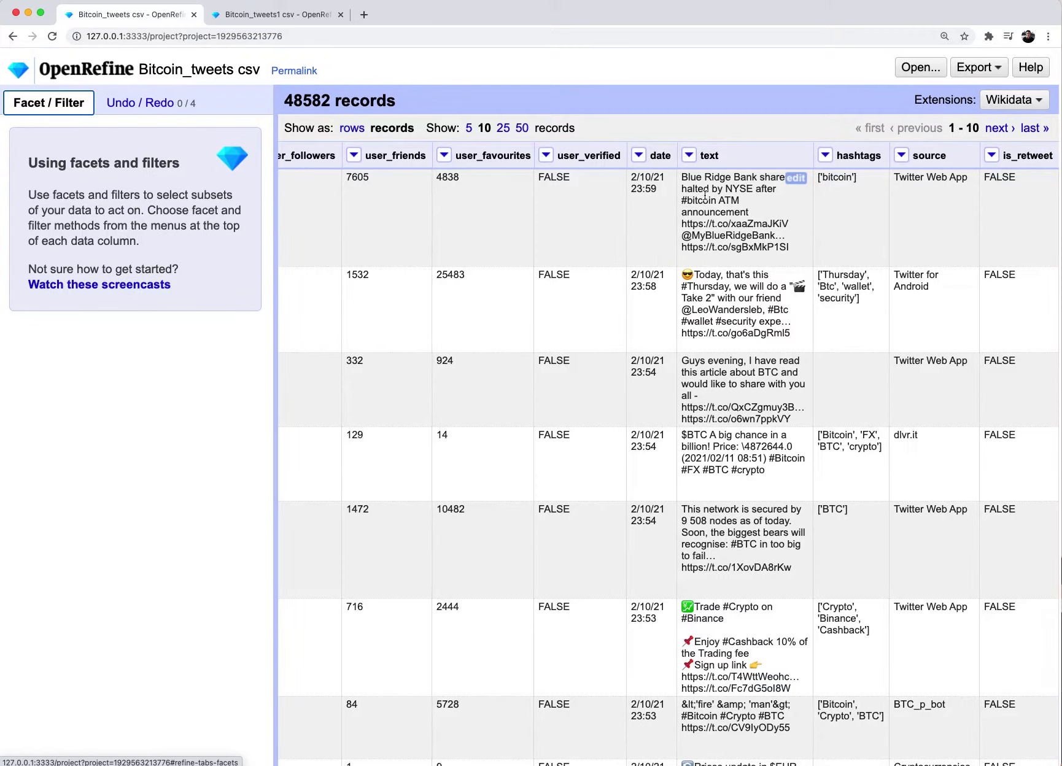
{"action": "scroll", "coordinate": [705, 194], "scroll_direction": "right", "scroll_amount": 1}
{"action": "scroll", "coordinate": [705, 194], "scroll_direction": "left", "scroll_amount": 1}
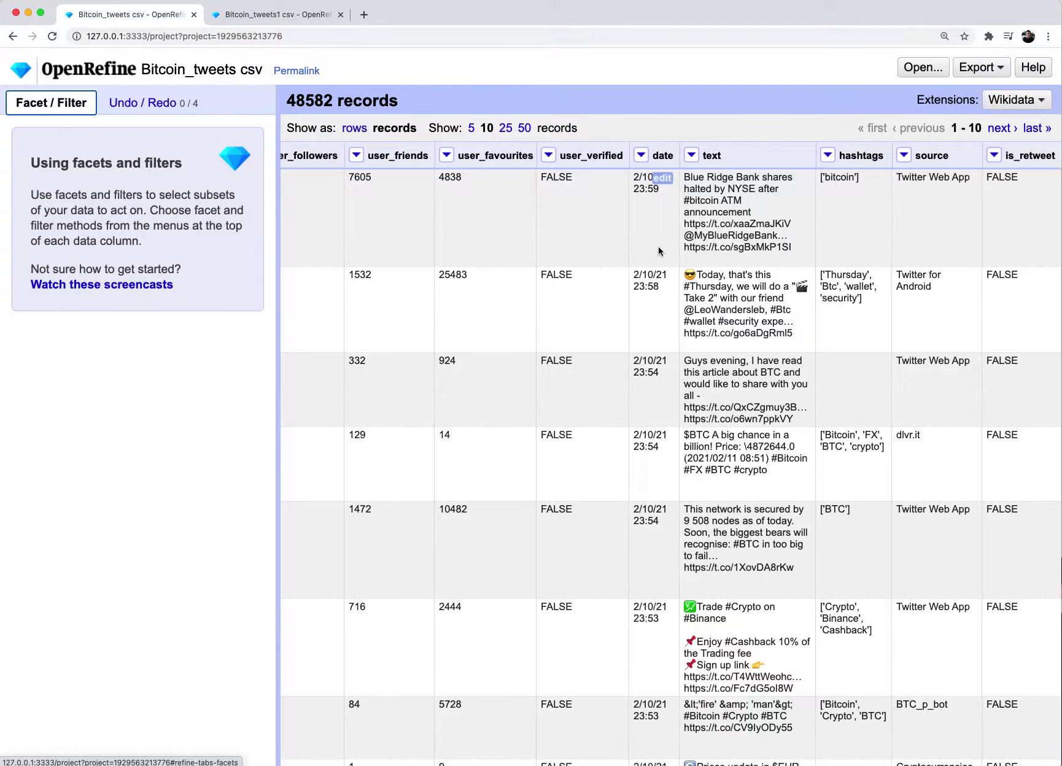
{"action": "scroll", "coordinate": [659, 246], "scroll_direction": "left", "scroll_amount": 10}
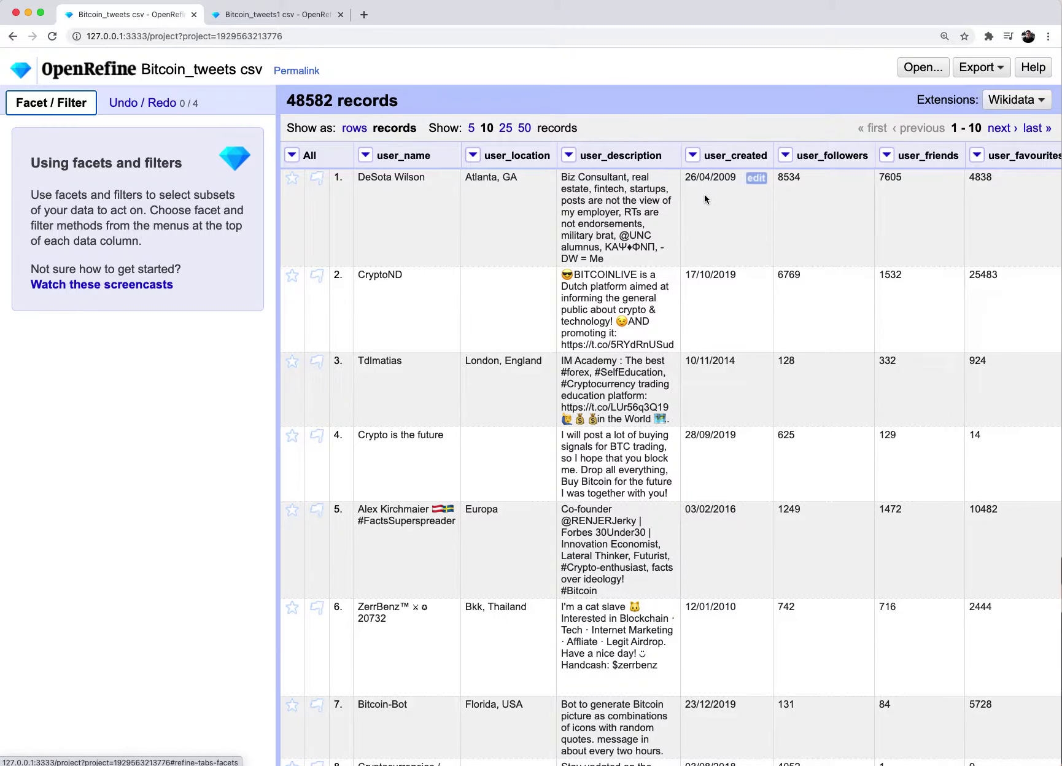
{"action": "scroll", "coordinate": [704, 194], "scroll_direction": "right", "scroll_amount": 10}
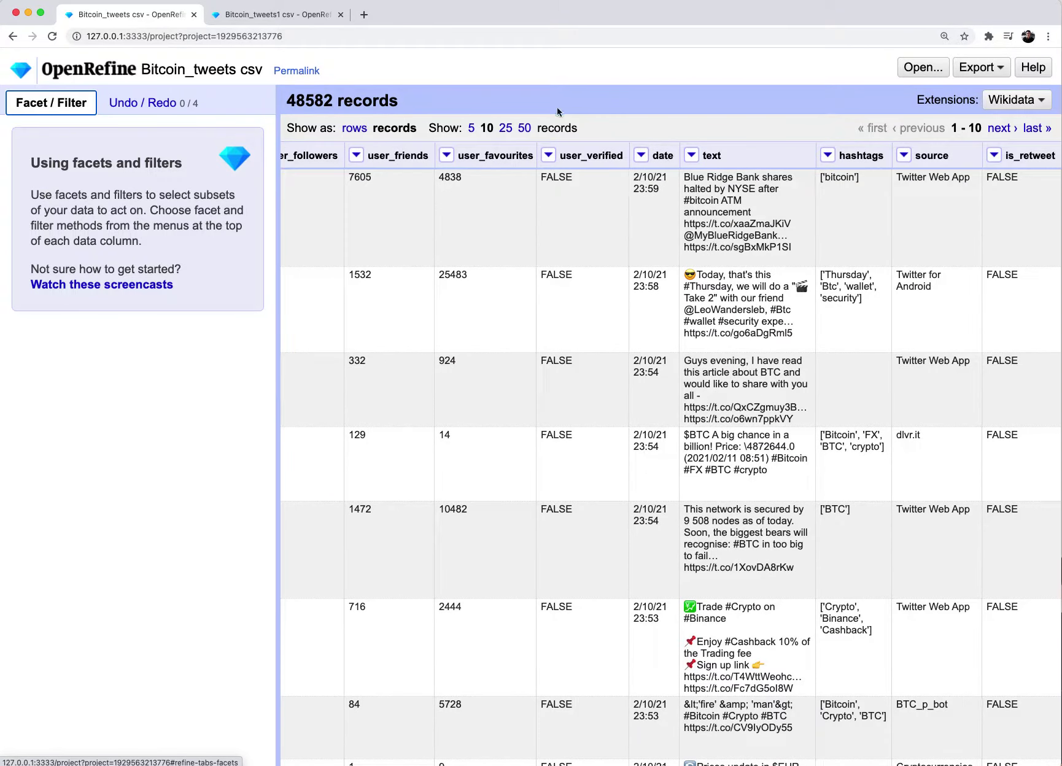
Step: Convert the date column to real dates with the To date transform, e.g. 2021-02-10T23:59:00Z
{"action": "left_click", "coordinate": [641, 157]}
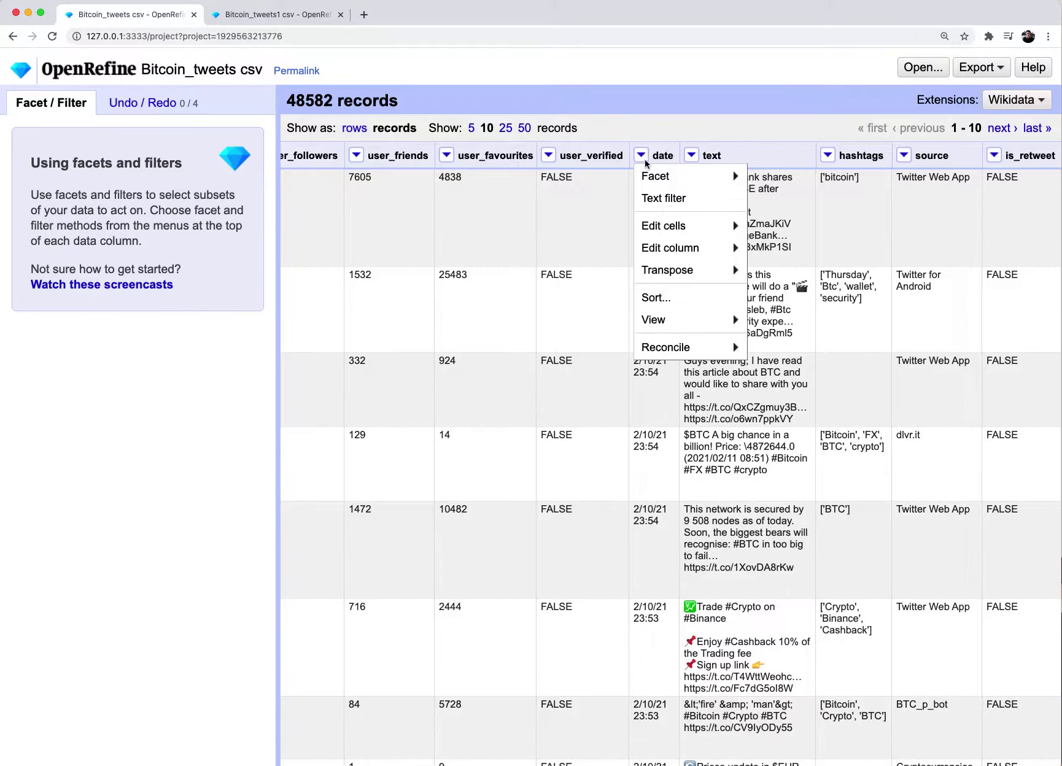
{"action": "left_click", "coordinate": [645, 163]}
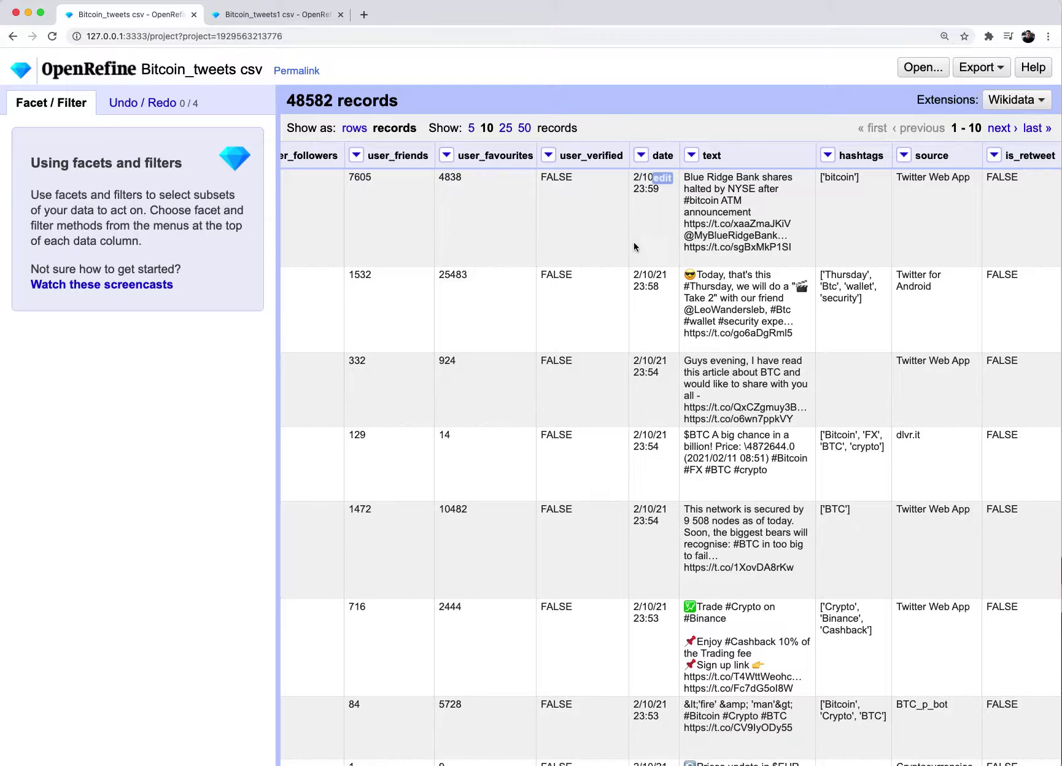
{"action": "left_click", "coordinate": [643, 158]}
{"action": "mouse_move", "coordinate": [678, 229]}
{"action": "mouse_move", "coordinate": [829, 255]}
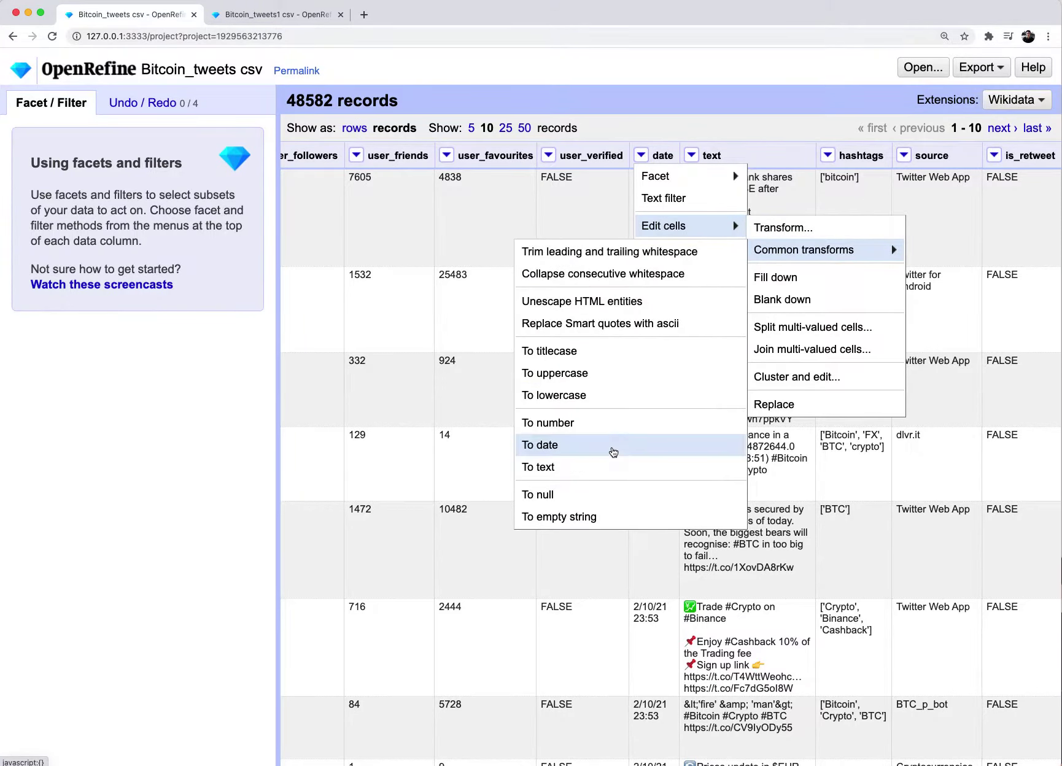
{"action": "left_click", "coordinate": [612, 450]}
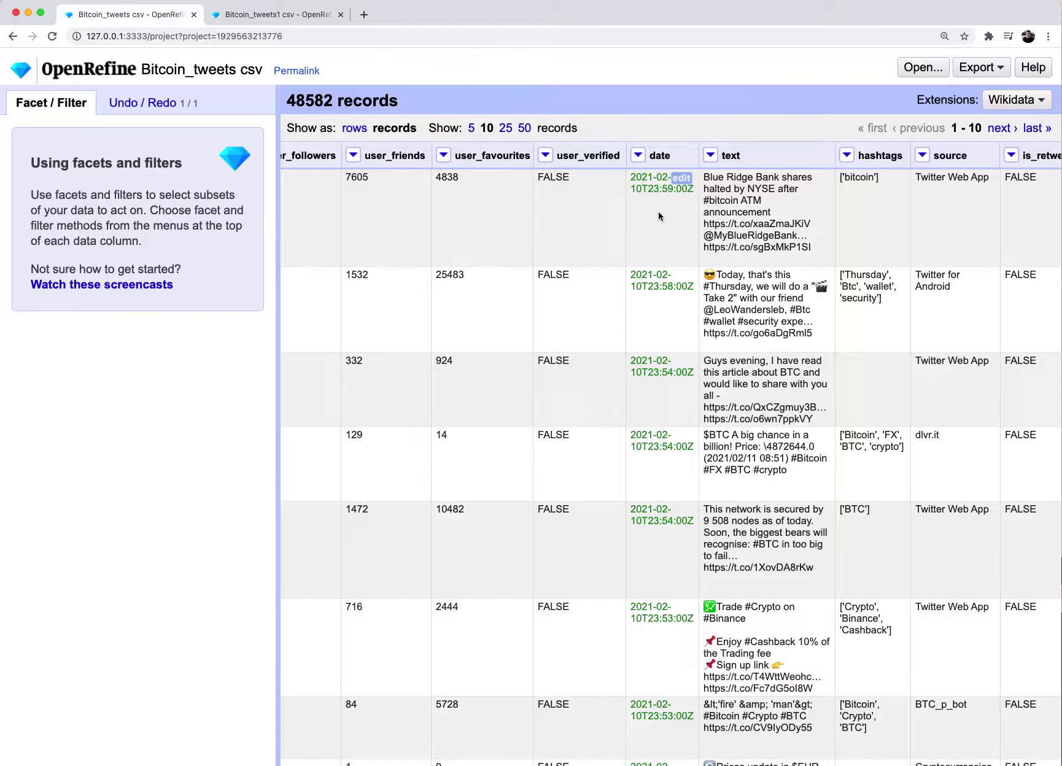
{"action": "scroll", "coordinate": [658, 213], "scroll_direction": "left", "scroll_amount": 4}
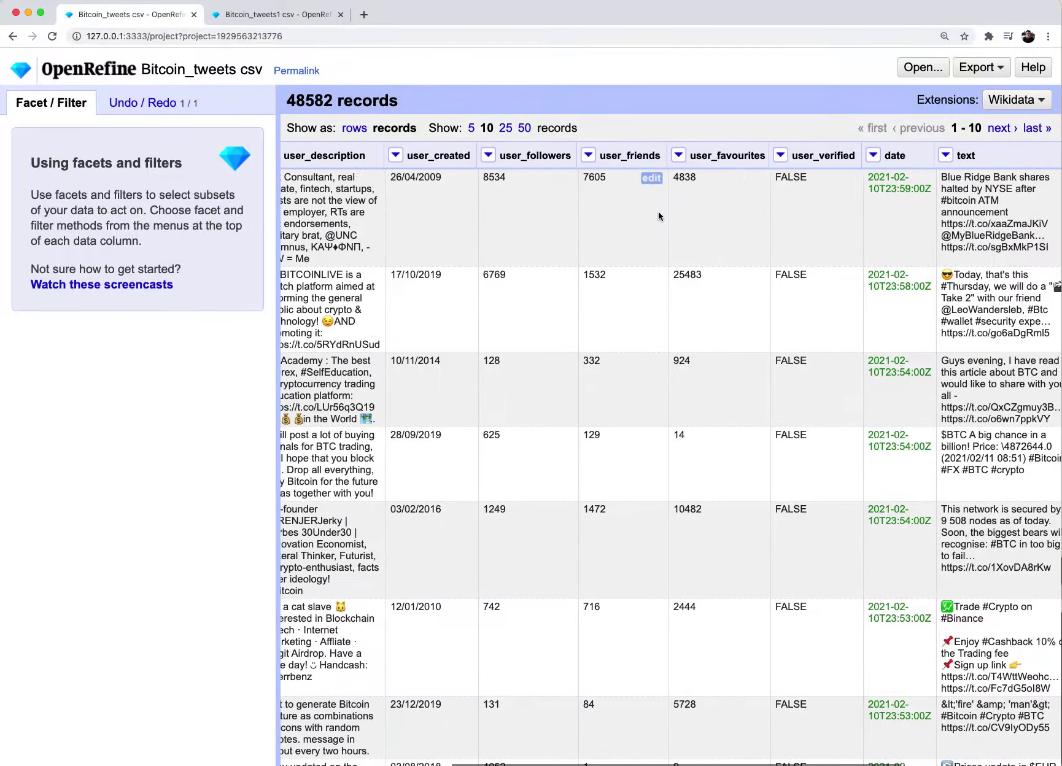
{"action": "scroll", "coordinate": [658, 213], "scroll_direction": "right", "scroll_amount": 3}
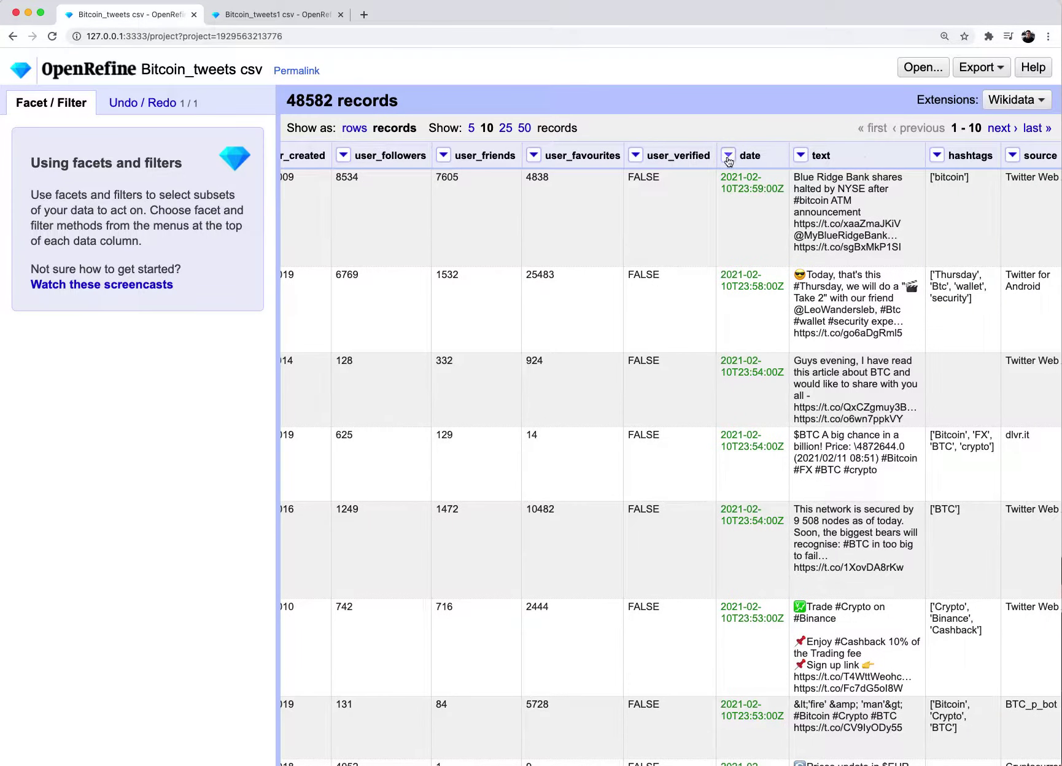
{"action": "left_click", "coordinate": [728, 156]}
{"action": "mouse_move", "coordinate": [759, 178]}
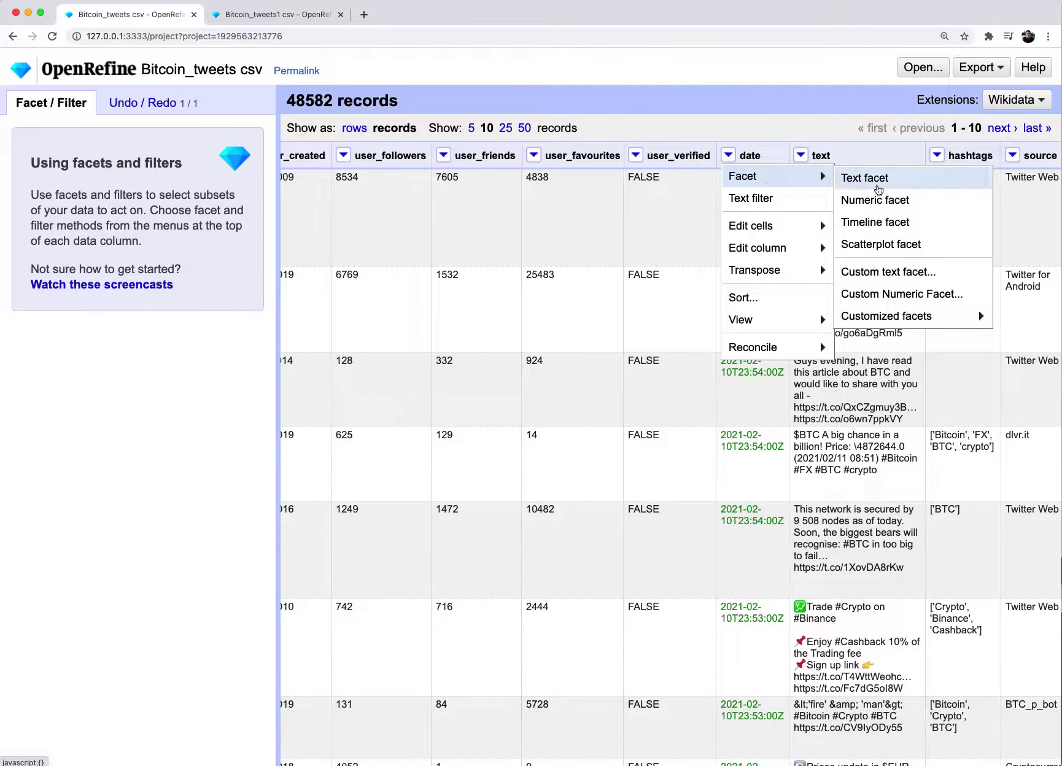
{"action": "left_click", "coordinate": [891, 227]}
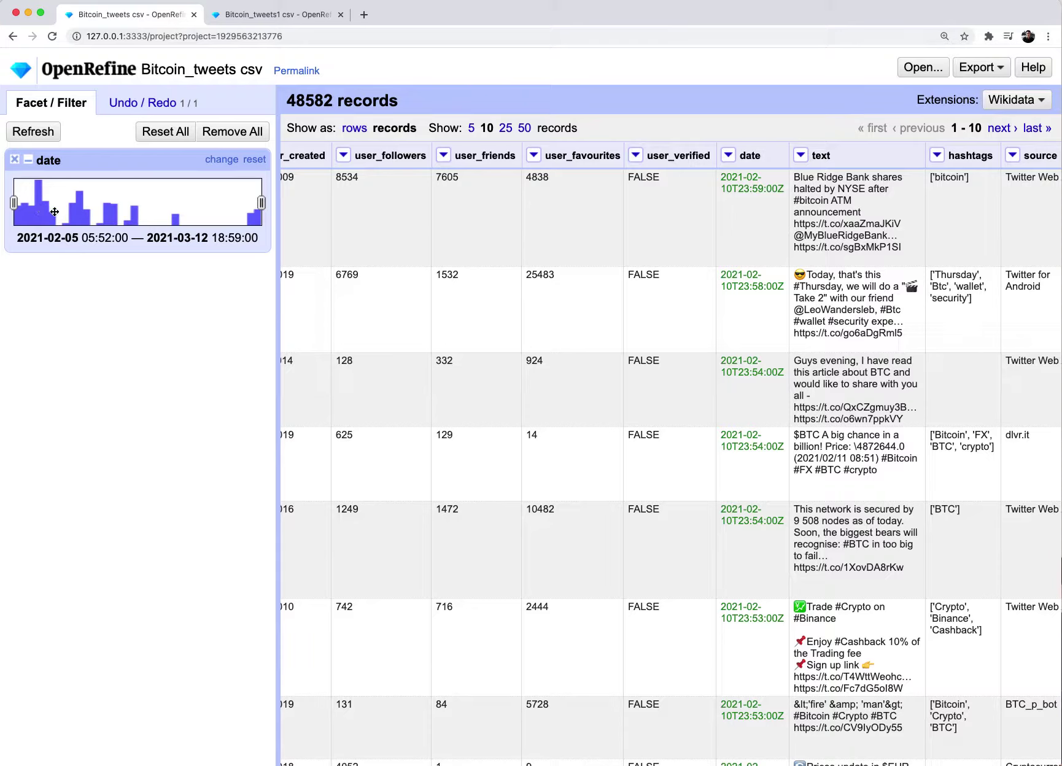
{"action": "mouse_move", "coordinate": [18, 204]}
{"action": "left_mouse_down"}
{"action": "mouse_move", "coordinate": [78, 205]}
{"action": "mouse_move", "coordinate": [14, 204]}
{"action": "left_mouse_up"}
{"action": "left_click_drag", "start_coordinate": [13, 203], "coordinate": [126, 212]}
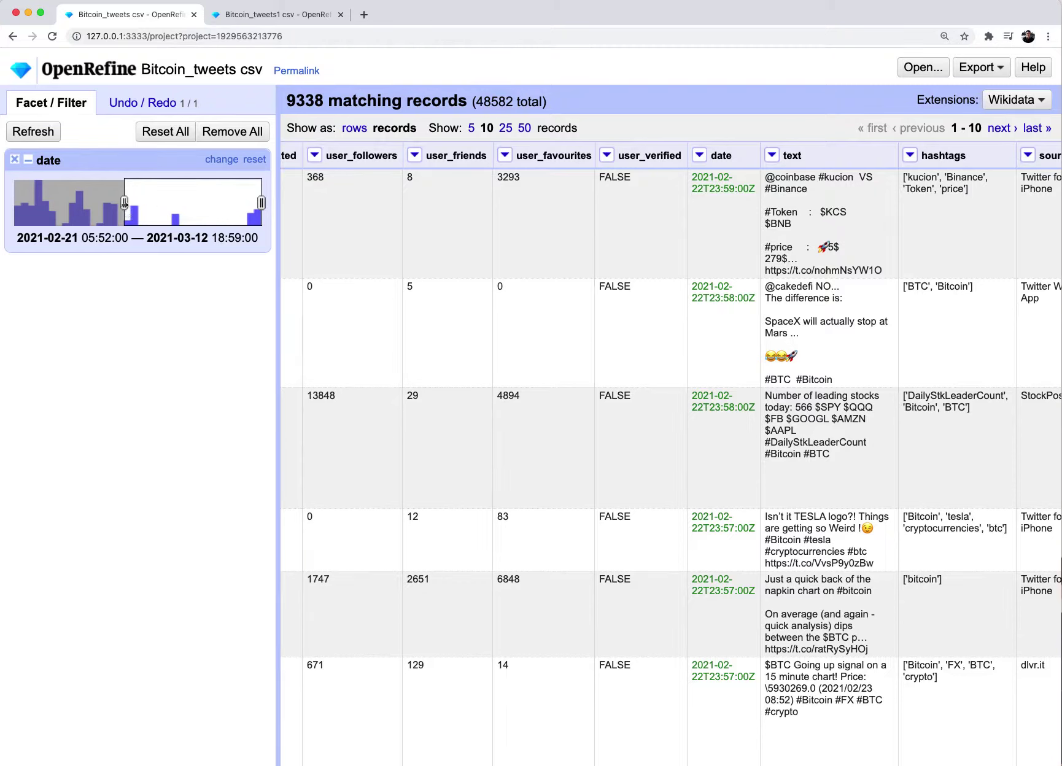
{"action": "left_click_drag", "start_coordinate": [125, 203], "coordinate": [163, 203]}
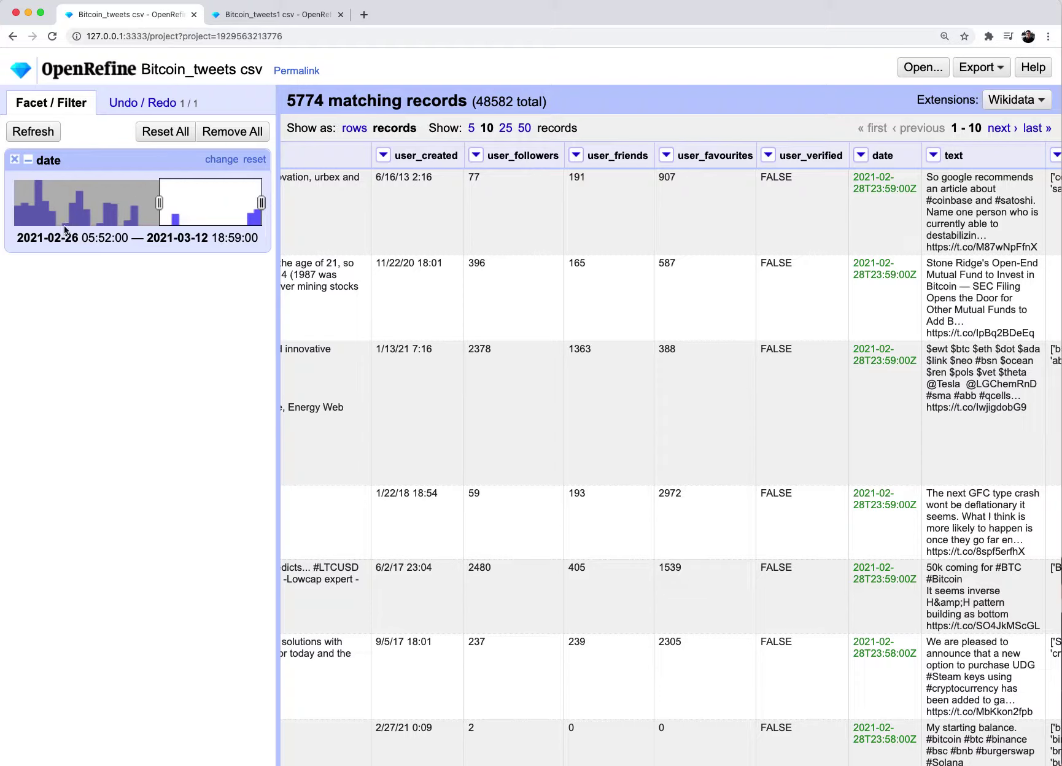
{"action": "left_click_drag", "start_coordinate": [160, 191], "coordinate": [51, 210]}
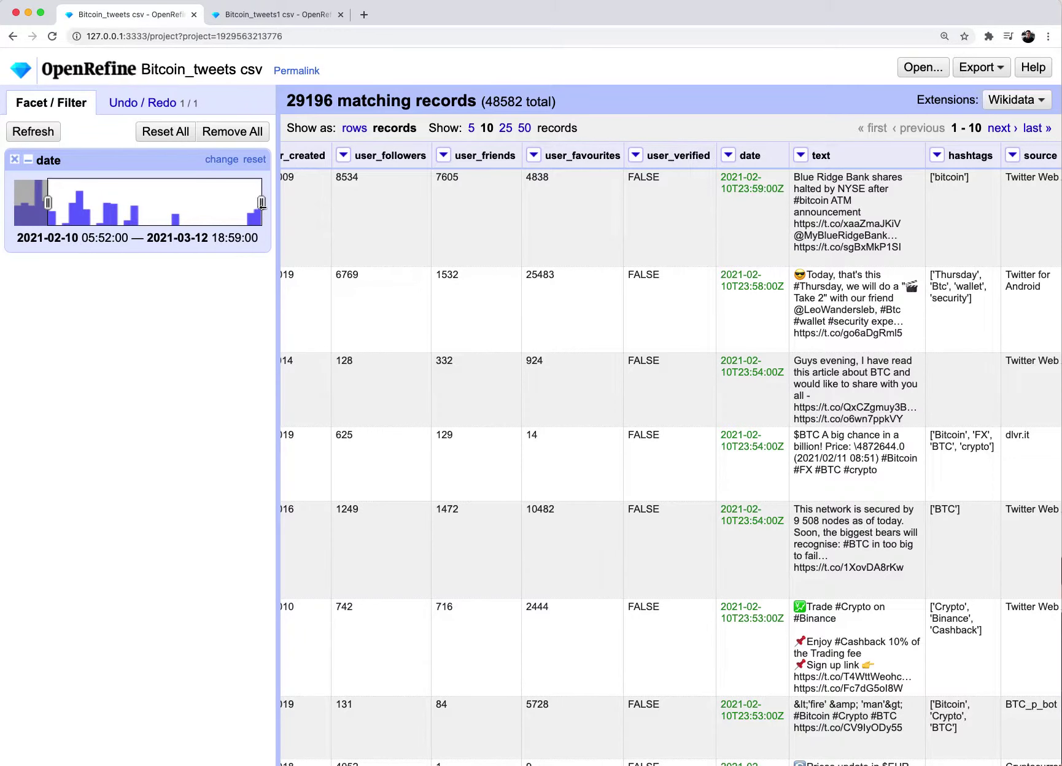
{"action": "left_click_drag", "start_coordinate": [263, 204], "coordinate": [54, 204]}
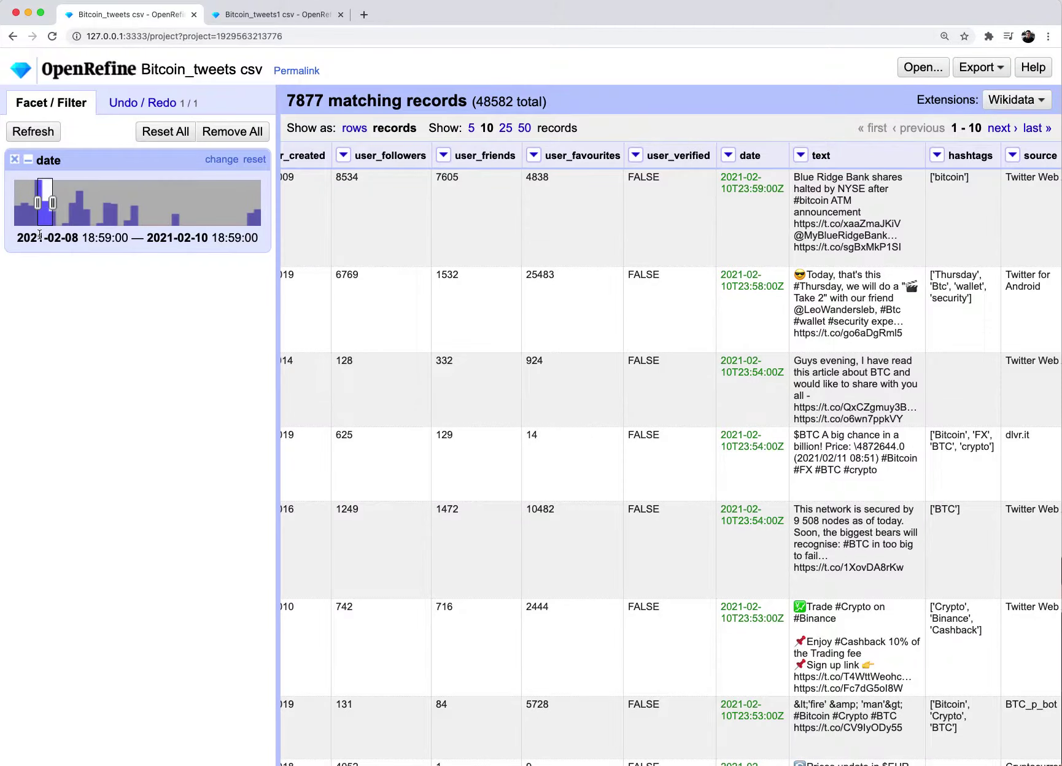
{"action": "left_click_drag", "start_coordinate": [38, 203], "coordinate": [44, 203]}
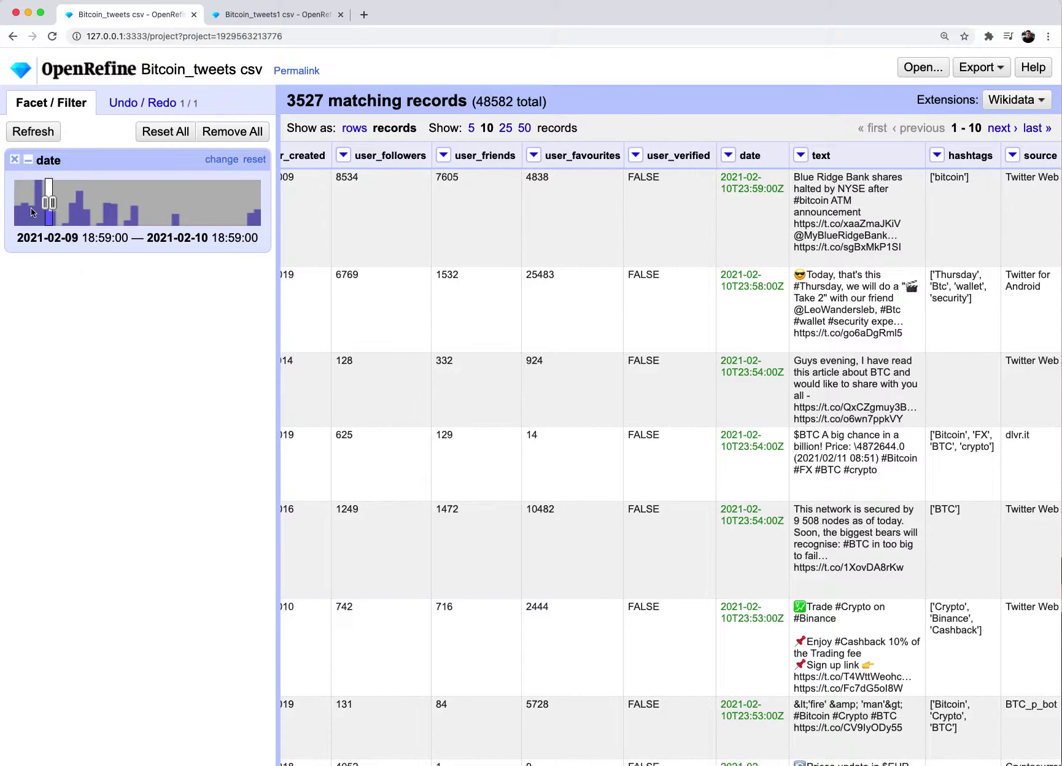
{"action": "left_click", "coordinate": [14, 162]}
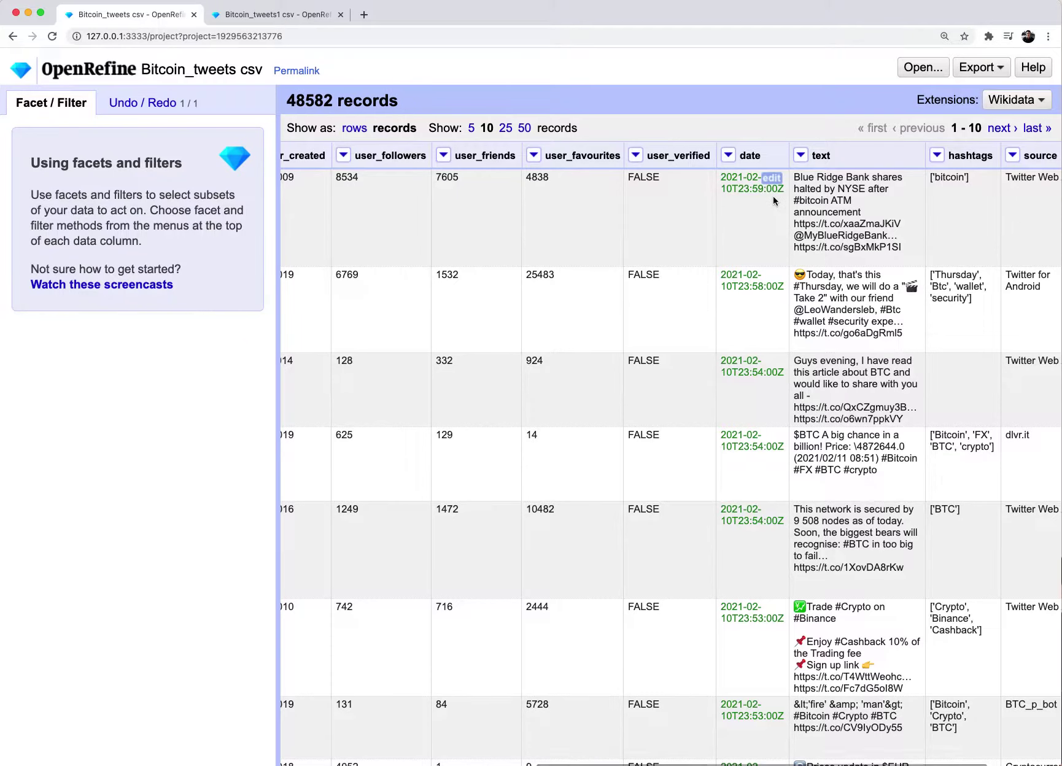
Step: Add a 2021-02-10 text filter on the date column, leaving 3526 records, and return to the grid's left edge
{"action": "scroll", "coordinate": [736, 190], "scroll_direction": "right", "scroll_amount": 3}
{"action": "left_click", "coordinate": [619, 155]}
{"action": "left_click", "coordinate": [640, 208]}
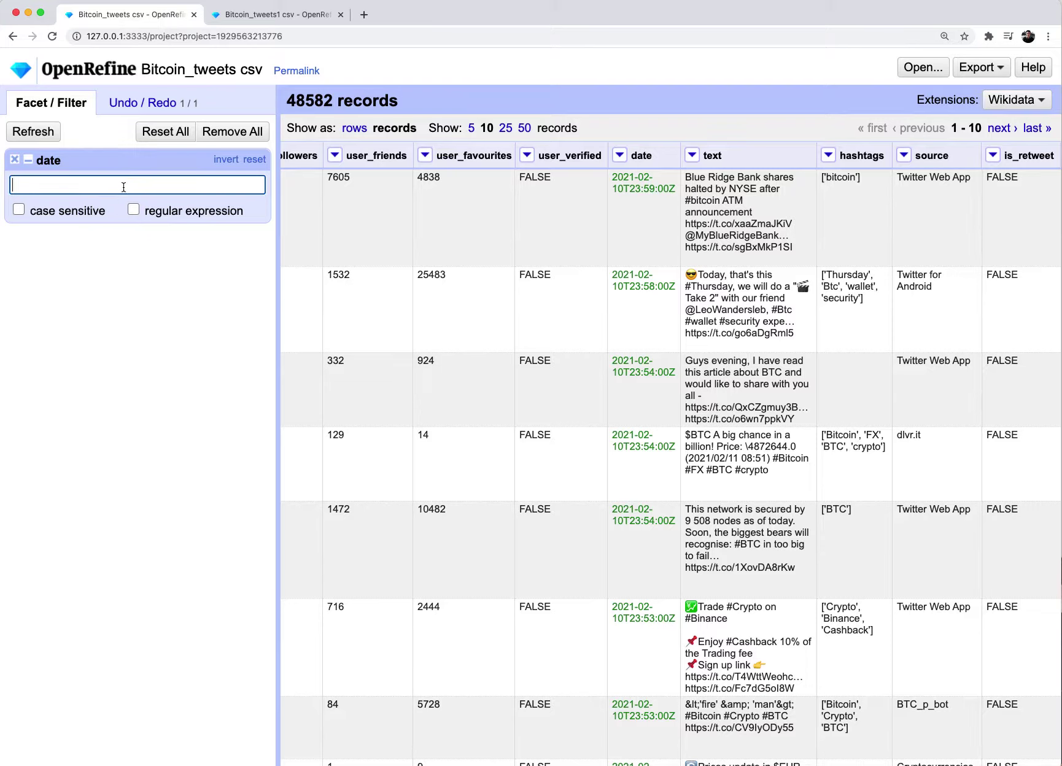
{"action": "type", "text": "2021-02-10"}
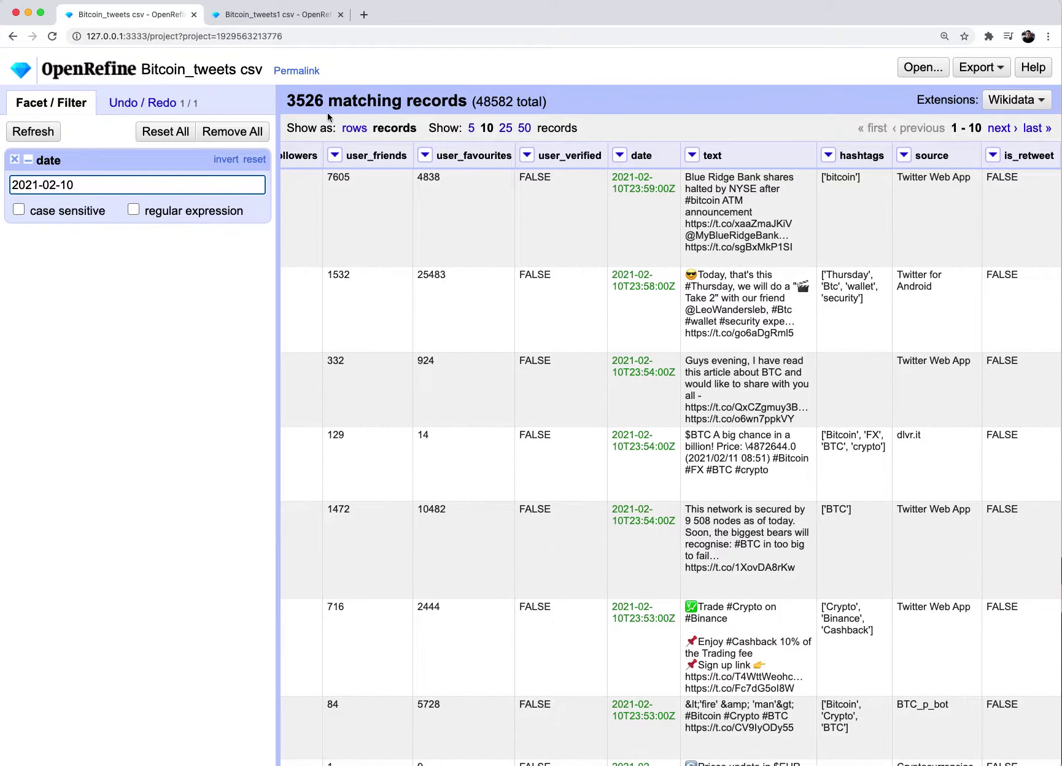
{"action": "left_click", "coordinate": [161, 344]}
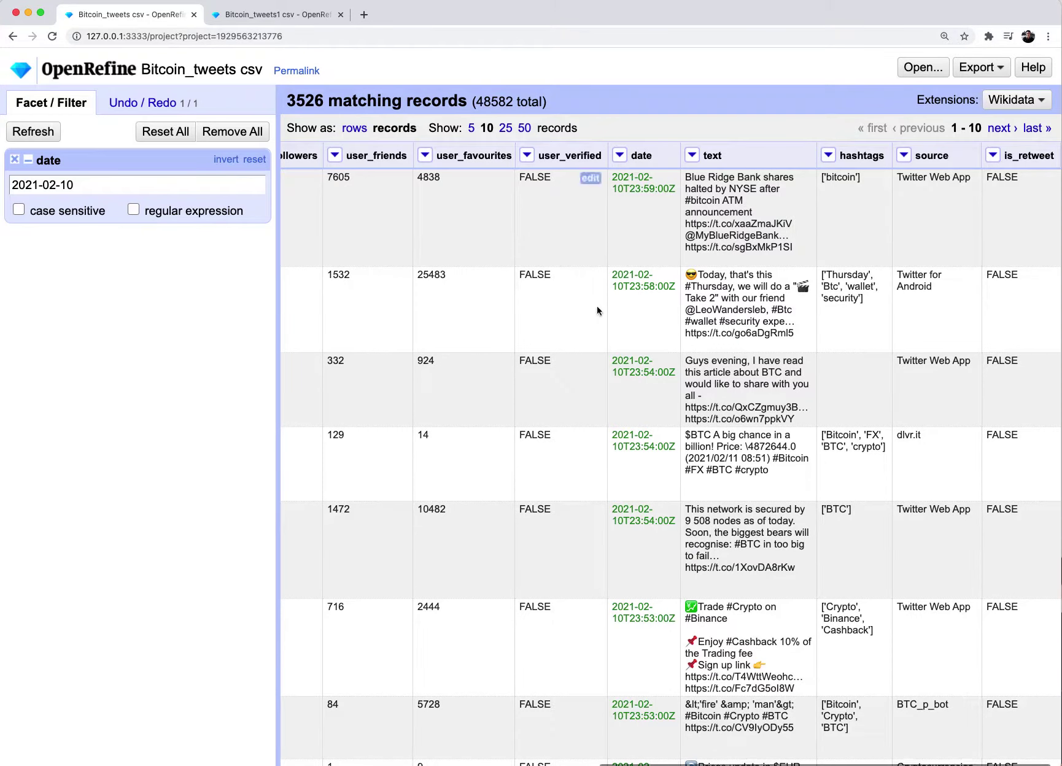
{"action": "scroll", "coordinate": [614, 319], "scroll_direction": "left", "scroll_amount": 10}
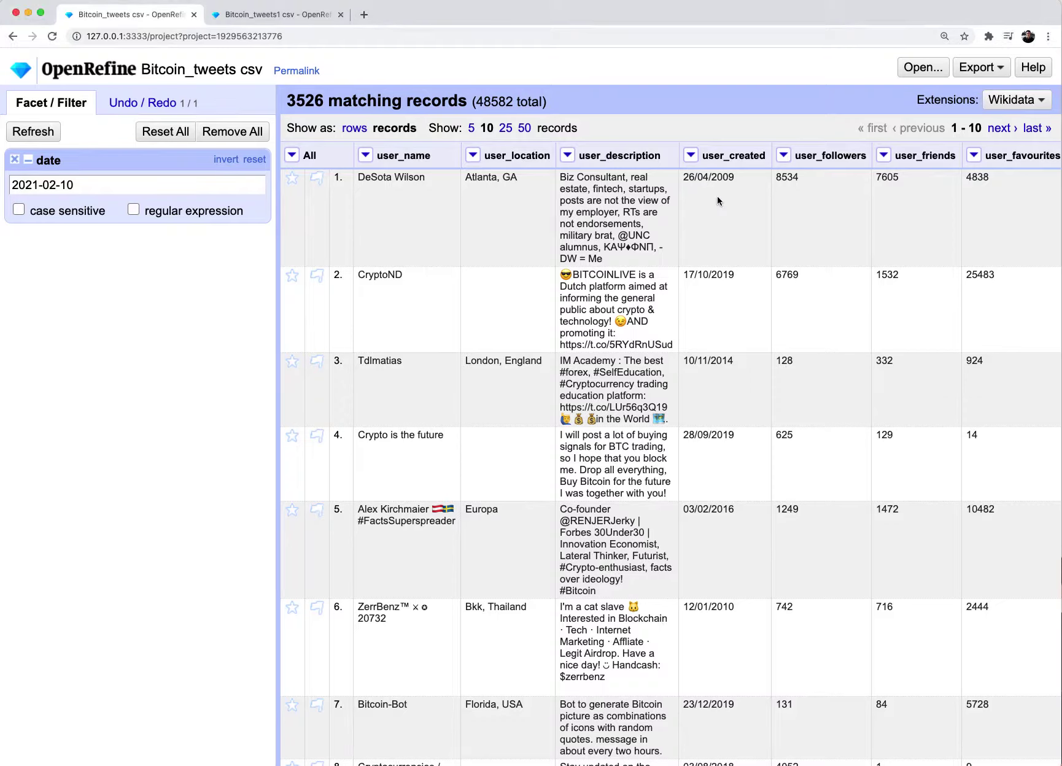
Step: Open a custom Transform on user_created and begin the expression value.split('/')[1] + '
{"action": "left_click", "coordinate": [692, 157]}
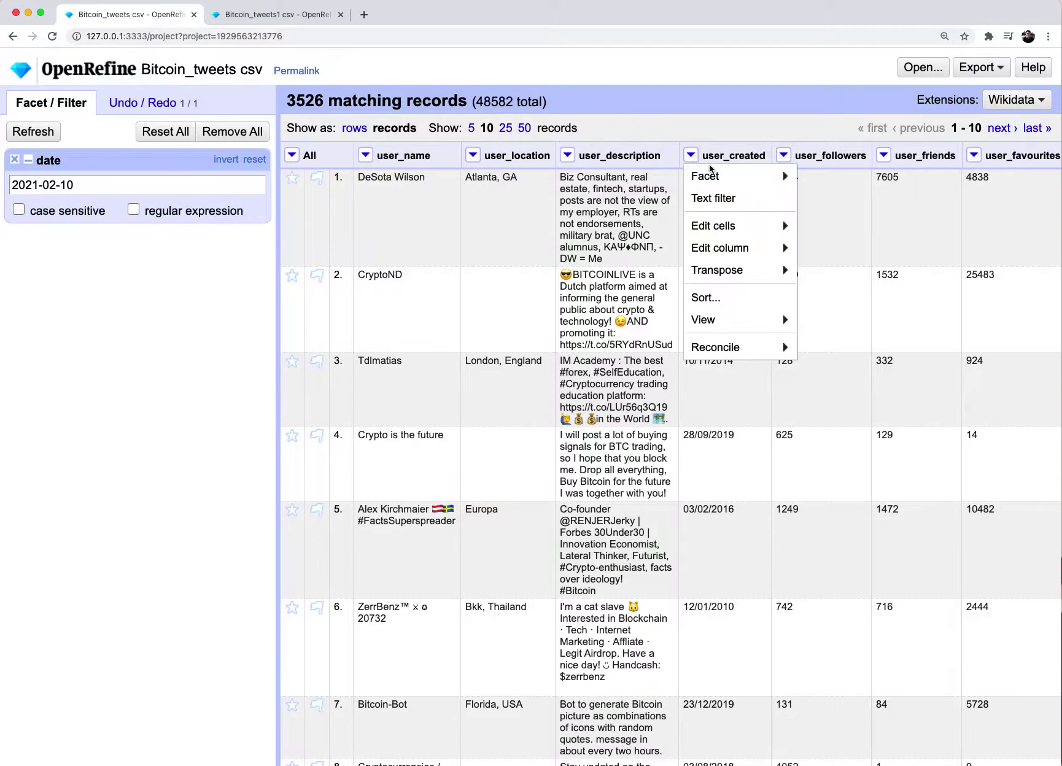
{"action": "mouse_move", "coordinate": [729, 215]}
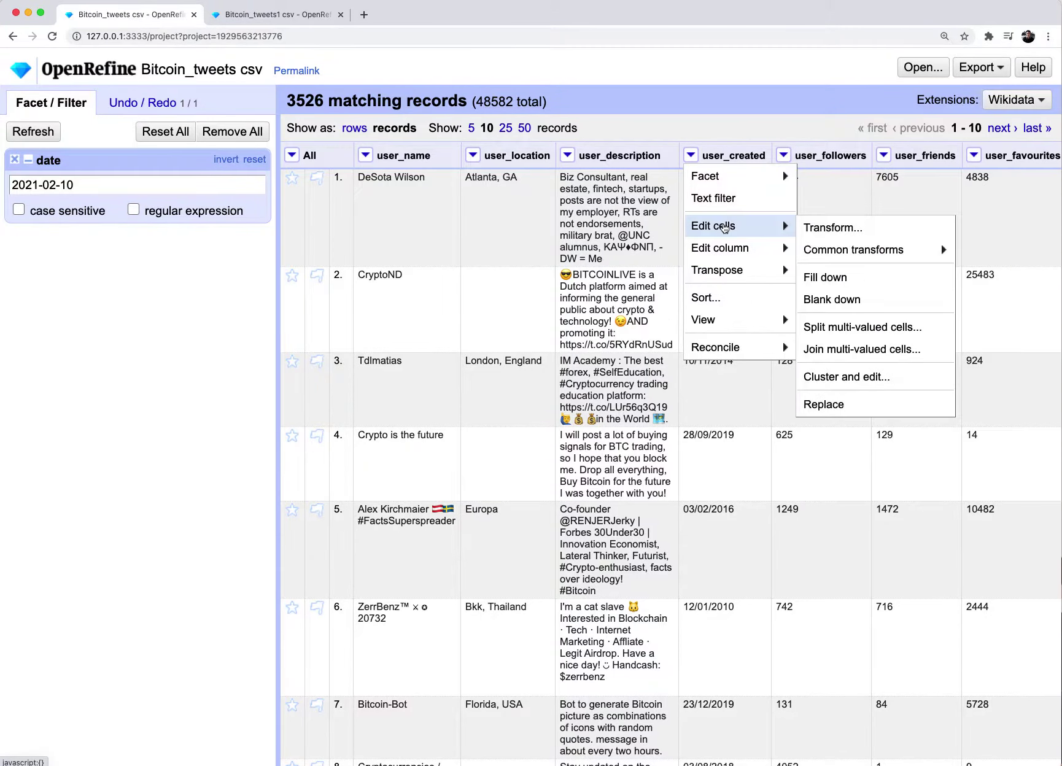
{"action": "left_click", "coordinate": [858, 235]}
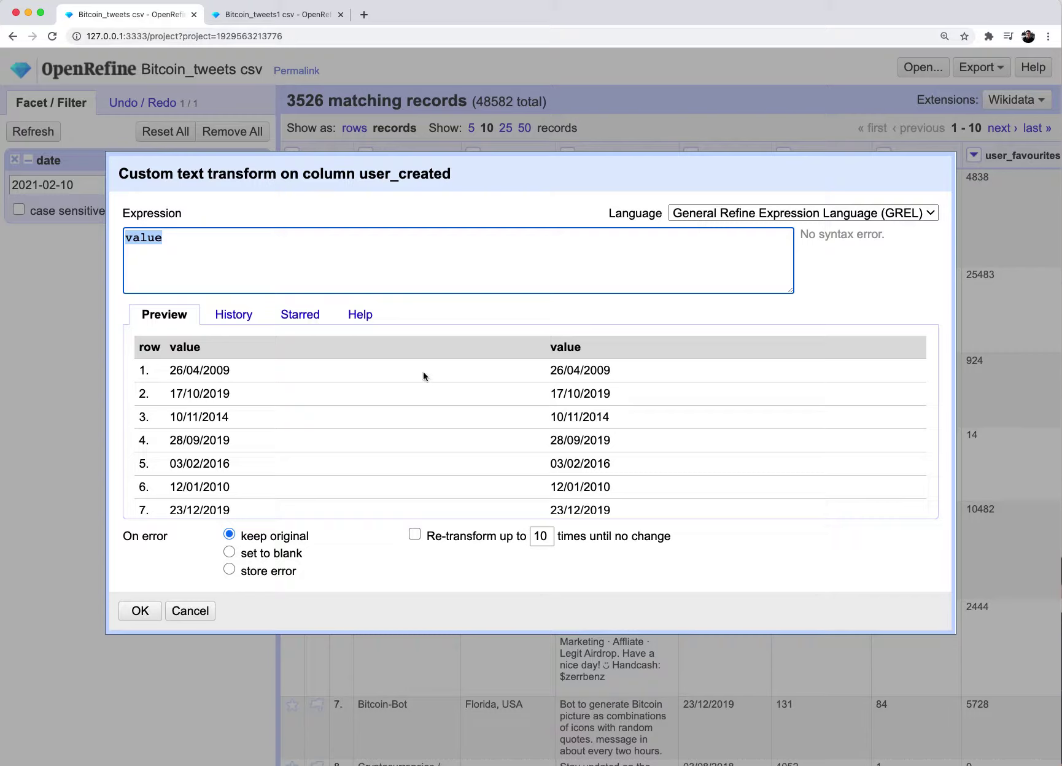
{"action": "left_click", "coordinate": [166, 250]}
{"action": "type", "text": ".spi;"}
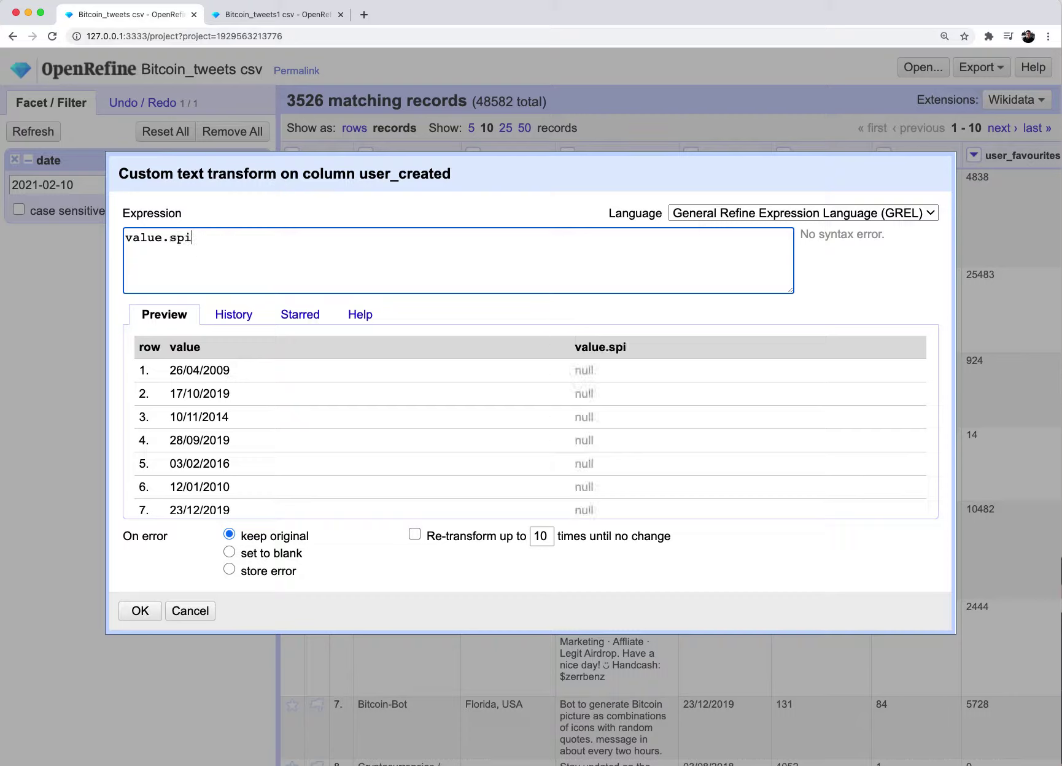
{"action": "key", "text": "BackSpace"}
{"action": "key", "text": "BackSpace"}
{"action": "type", "text": "plit"}
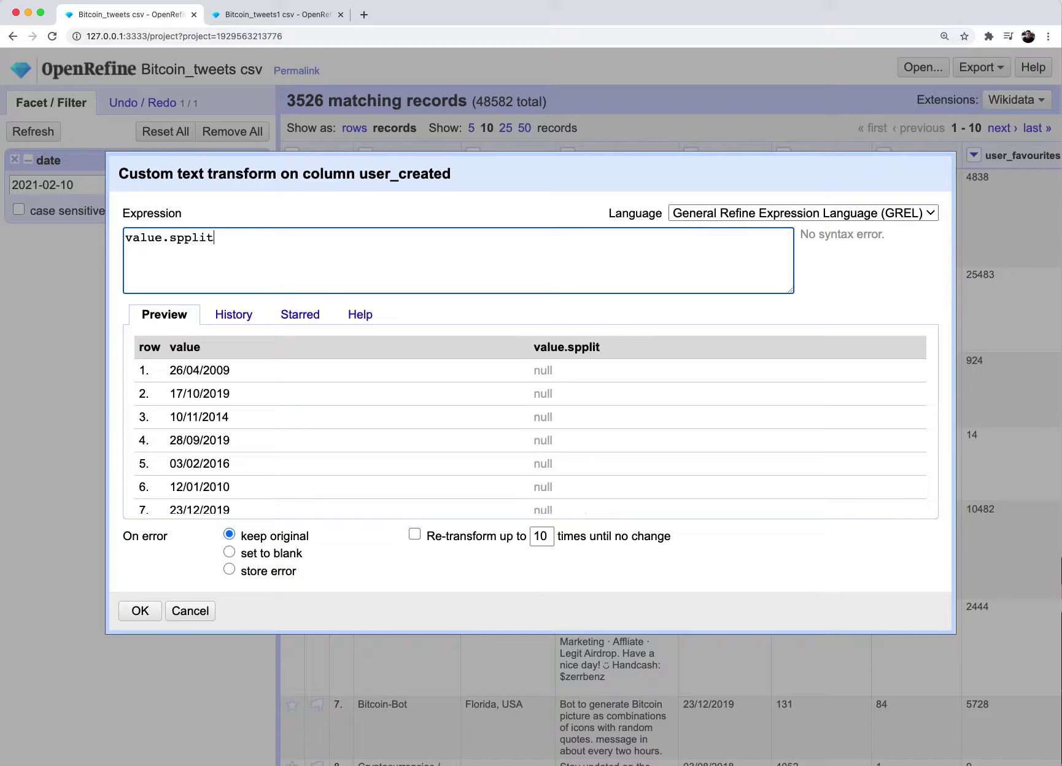
{"action": "key", "text": "BackSpace"}
{"action": "key", "text": "BackSpace"}
{"action": "key", "text": "BackSpace"}
{"action": "key", "text": "BackSpace"}
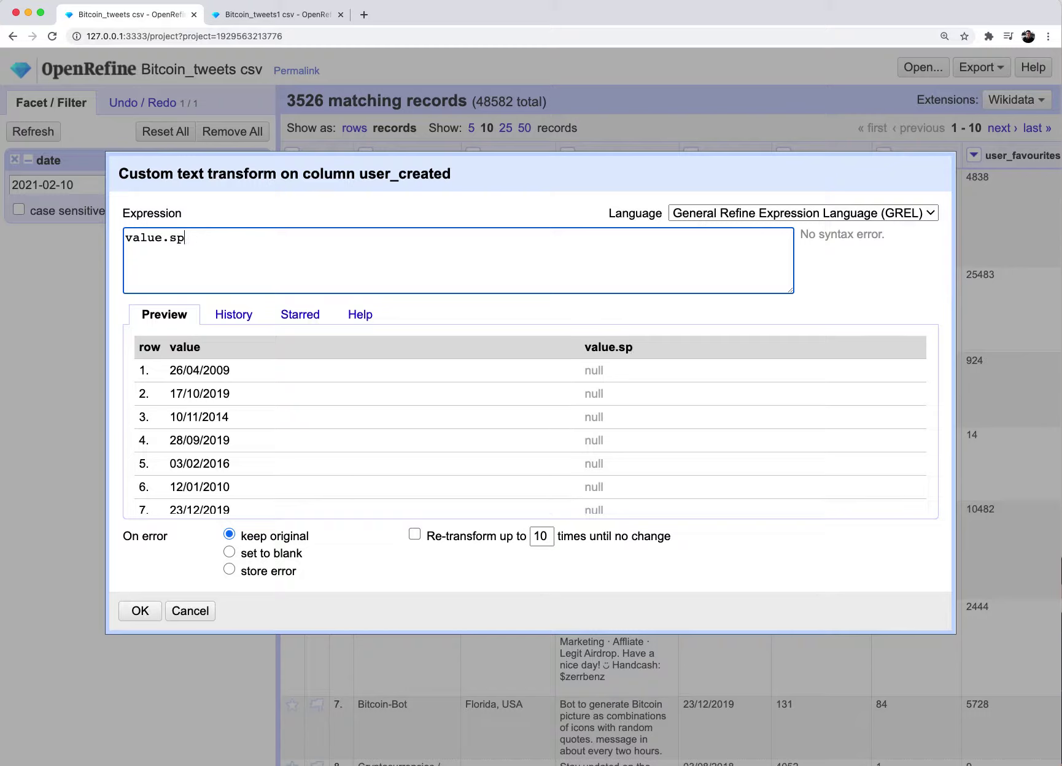
{"action": "type", "text": "lit('/'"}
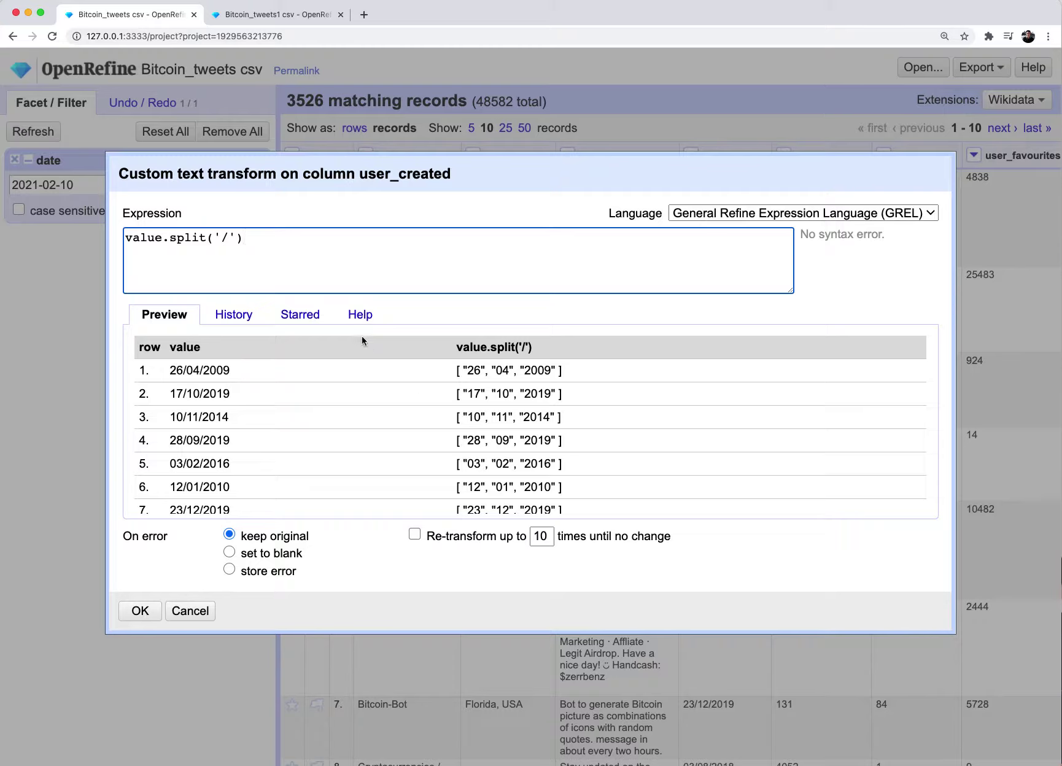
{"action": "type", "text": "["}
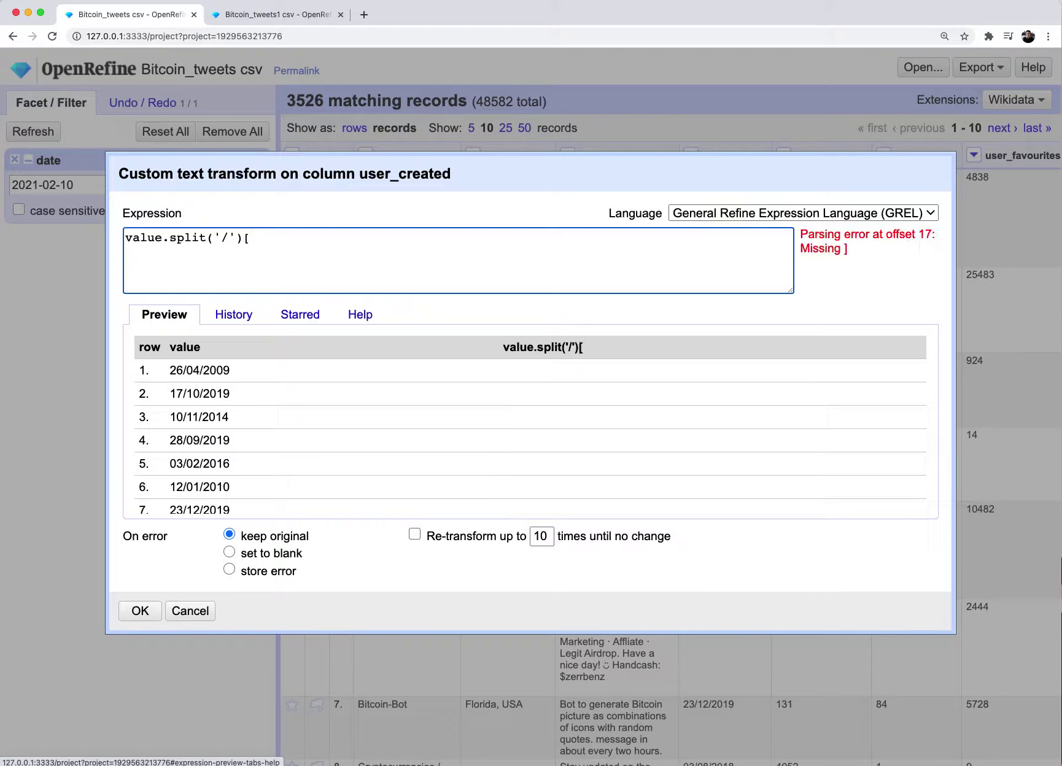
{"action": "type", "text": "1]"}
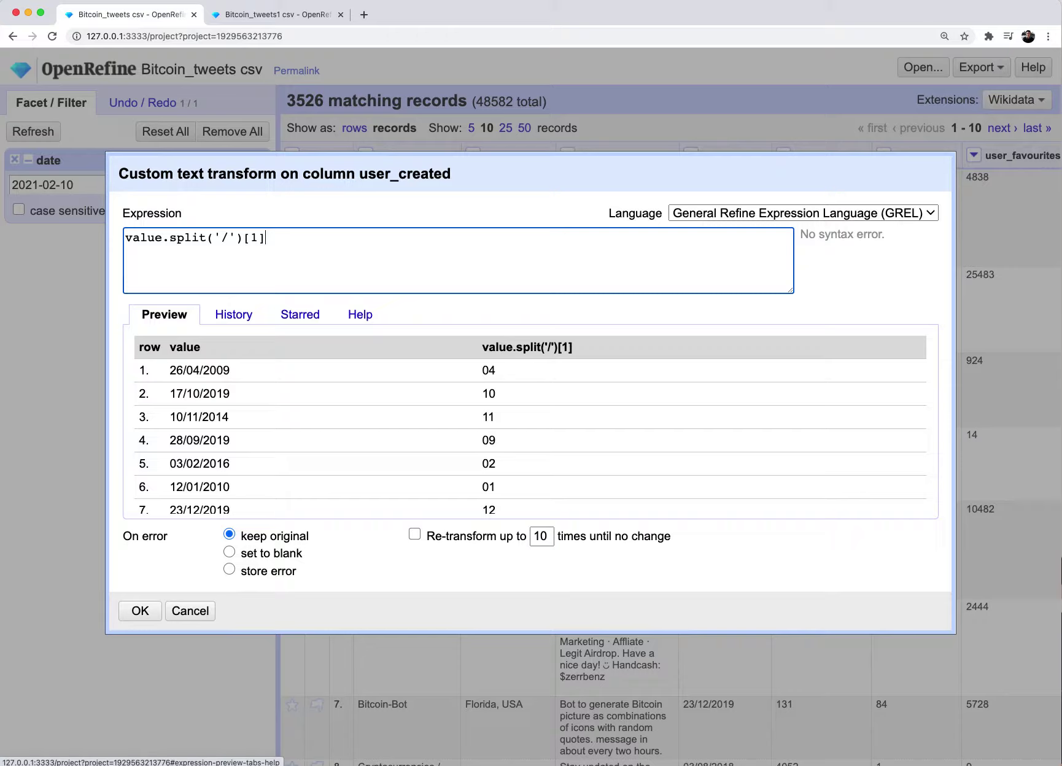
{"action": "type", "text": " + '/"}
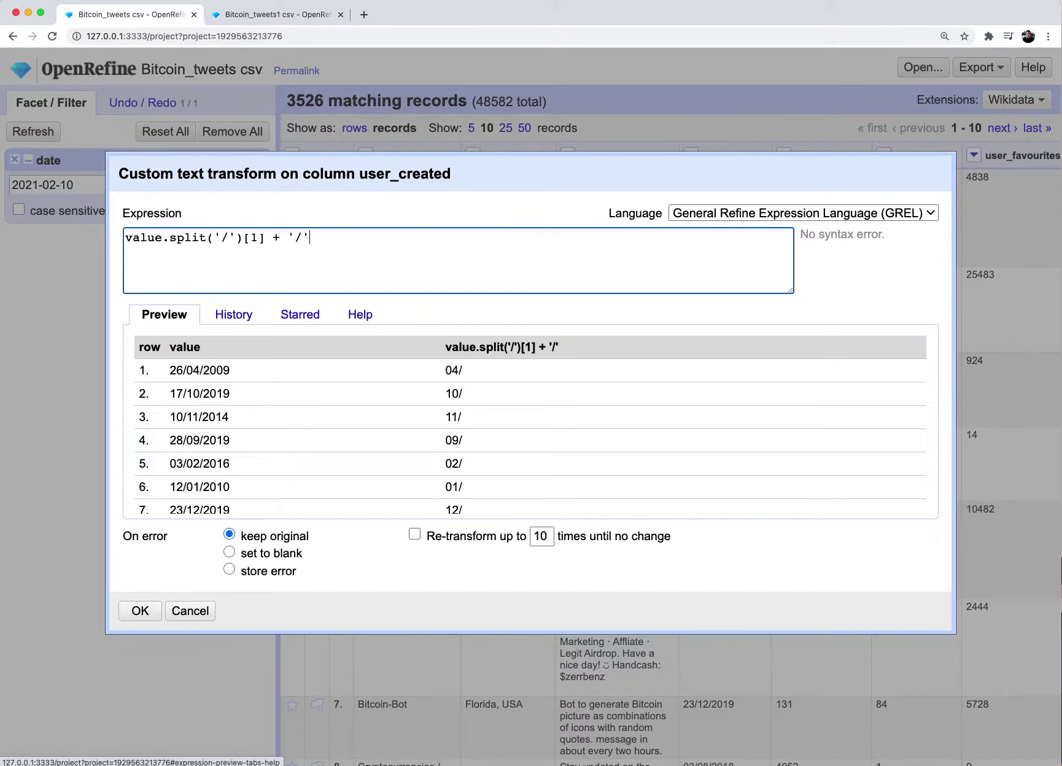
Step: Add the day [0] and year [2] split parts to complete the month/day/year expression, and apply it
{"action": "key", "text": "super+a"}
{"action": "key", "text": "super+c"}
{"action": "key", "text": "Right"}
{"action": "key", "text": "super+v"}
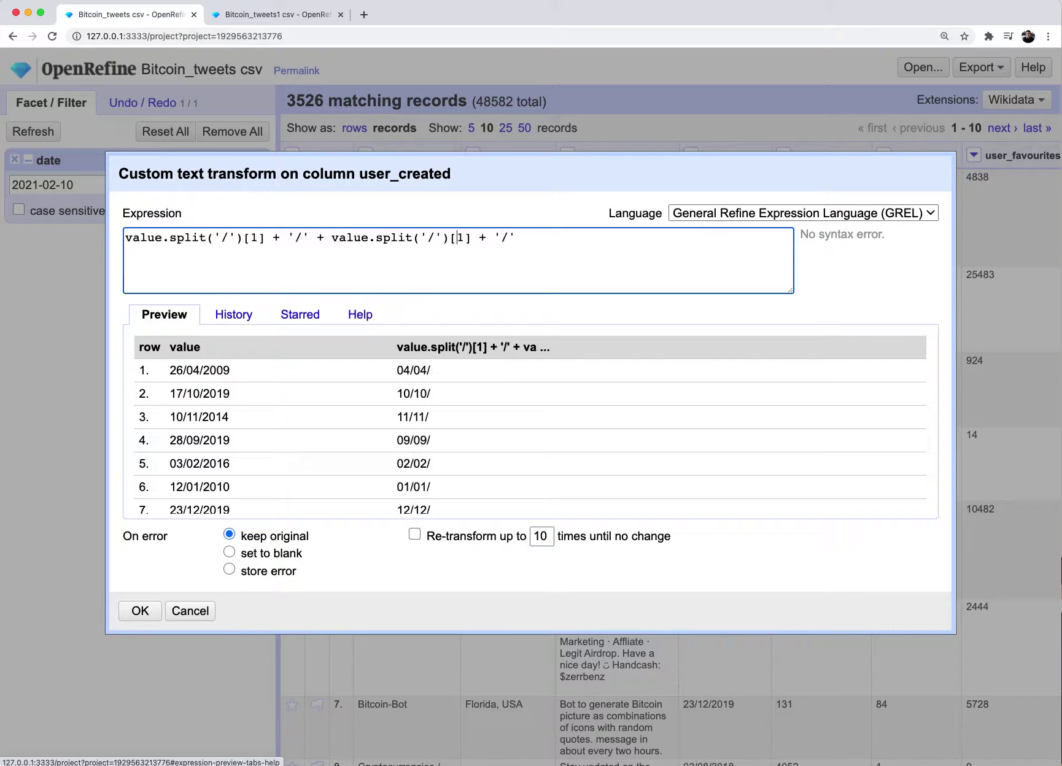
{"action": "key", "text": "Delete"}
{"action": "type", "text": "0"}
{"action": "left_click", "coordinate": [515, 238]}
{"action": "key", "text": "super+v"}
{"action": "key", "text": "Left"}
{"action": "key", "text": "Left"}
{"action": "key", "text": "Left"}
{"action": "key", "text": "Left"}
{"action": "key", "text": "Left"}
{"action": "key", "text": "Left"}
{"action": "key", "text": "Left"}
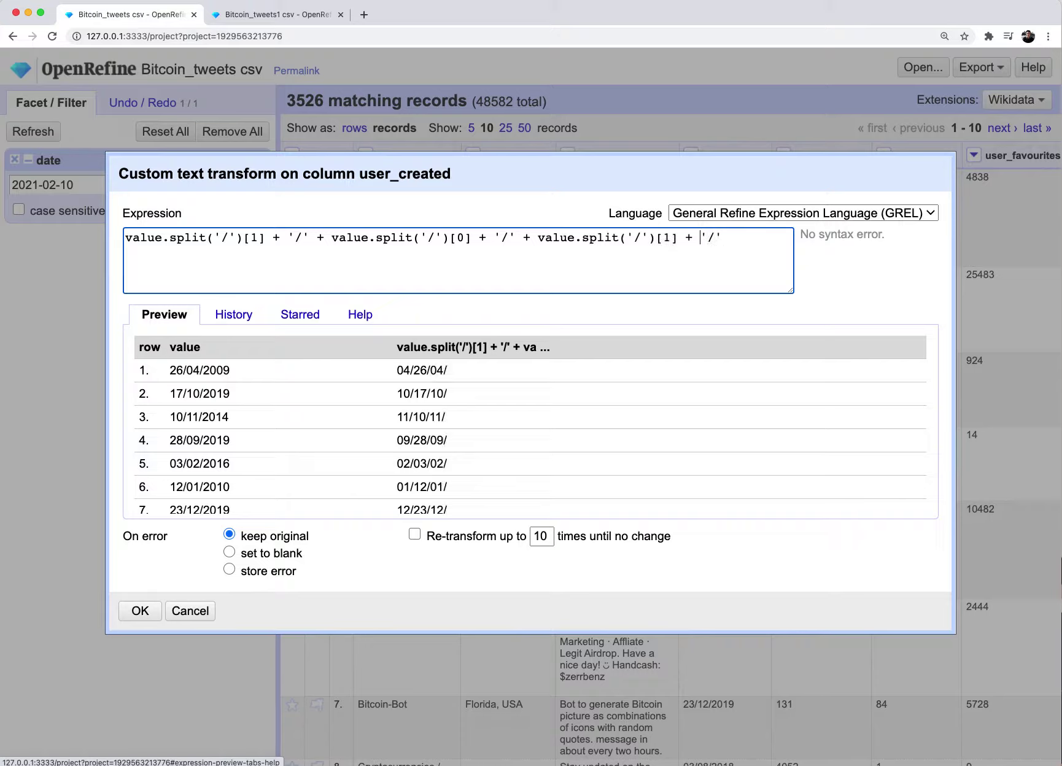
{"action": "key", "text": "Delete"}
{"action": "type", "text": "2"}
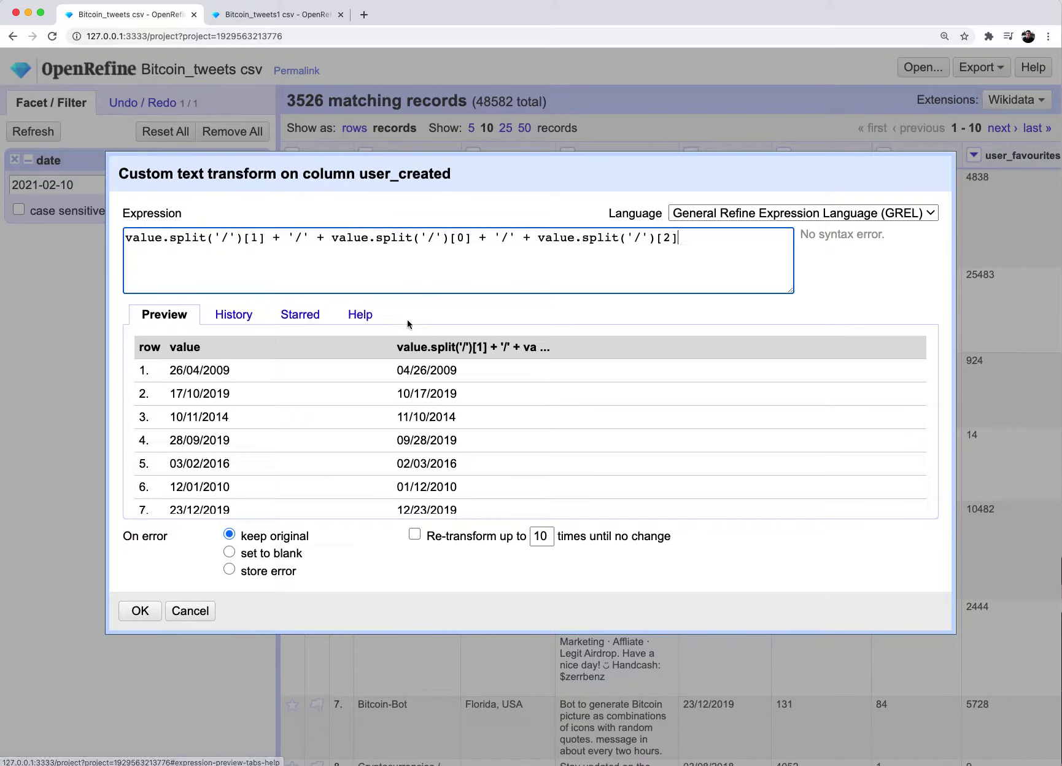
{"action": "left_click", "coordinate": [140, 611]}
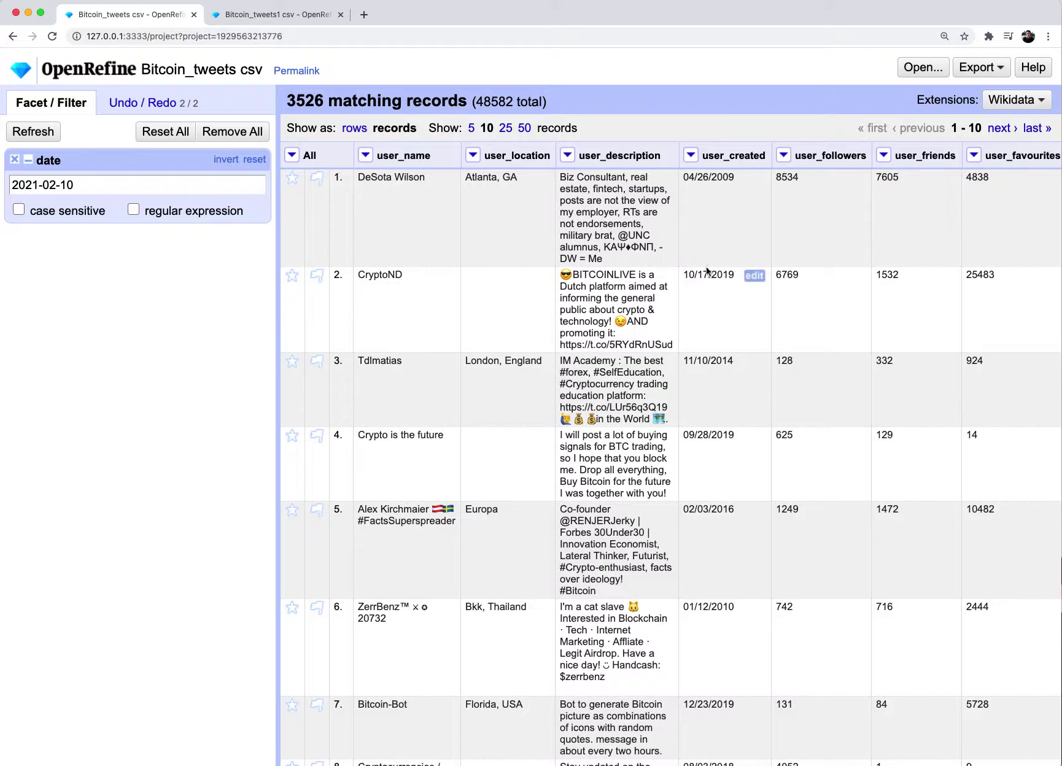
Step: Convert user_created values to dates and remove the date filter facet
{"action": "left_click", "coordinate": [691, 156]}
{"action": "mouse_move", "coordinate": [733, 244]}
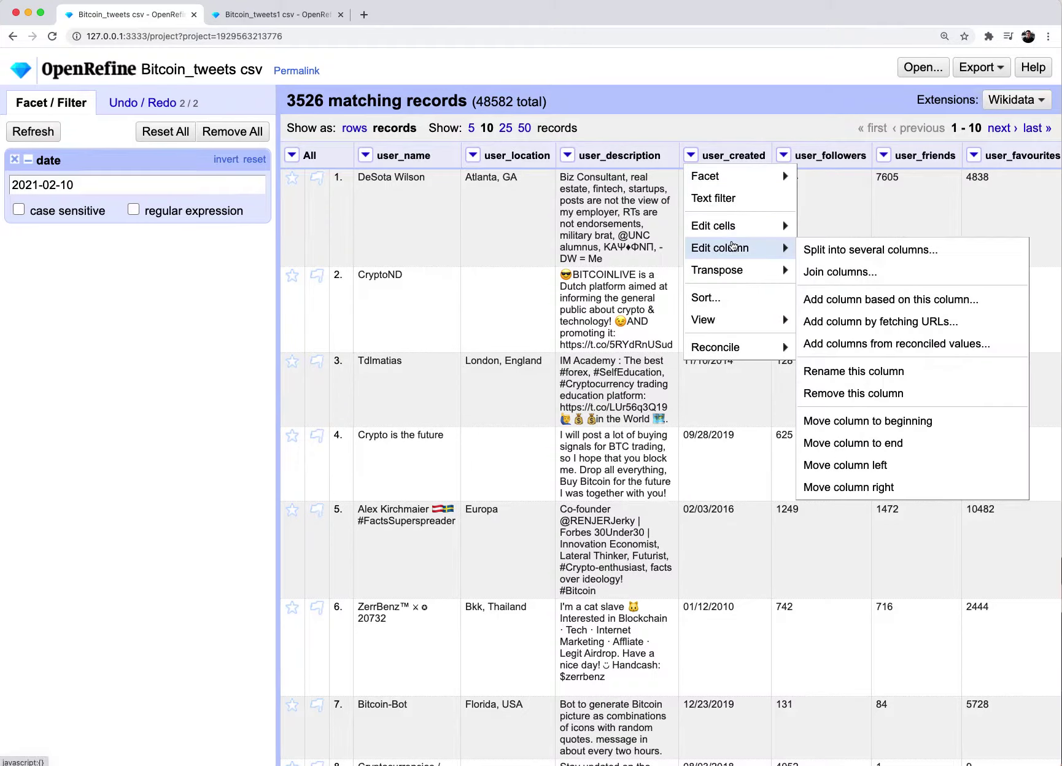
{"action": "mouse_move", "coordinate": [851, 260]}
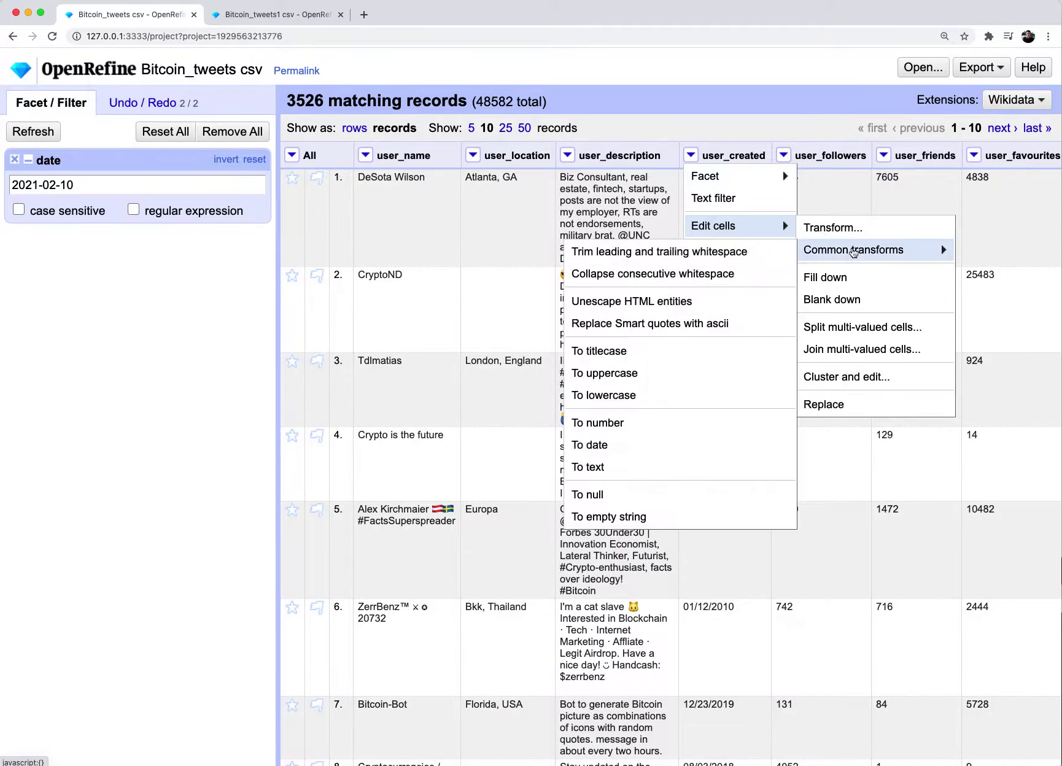
{"action": "left_click", "coordinate": [623, 445]}
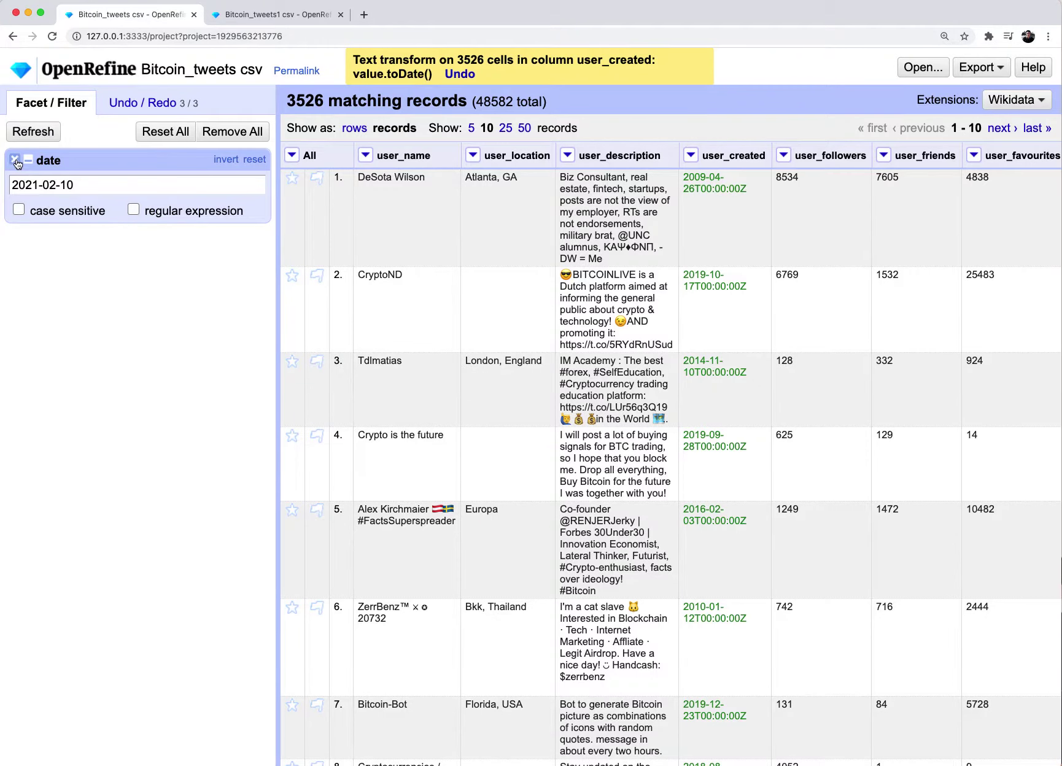
{"action": "left_click", "coordinate": [14, 159]}
Step: Convert user_created to dates again across all 48582 records, e.g. 2009-04-26T00:00:00Z
{"action": "left_click", "coordinate": [690, 155]}
{"action": "mouse_move", "coordinate": [715, 226]}
{"action": "mouse_move", "coordinate": [860, 256]}
{"action": "left_click", "coordinate": [625, 446]}
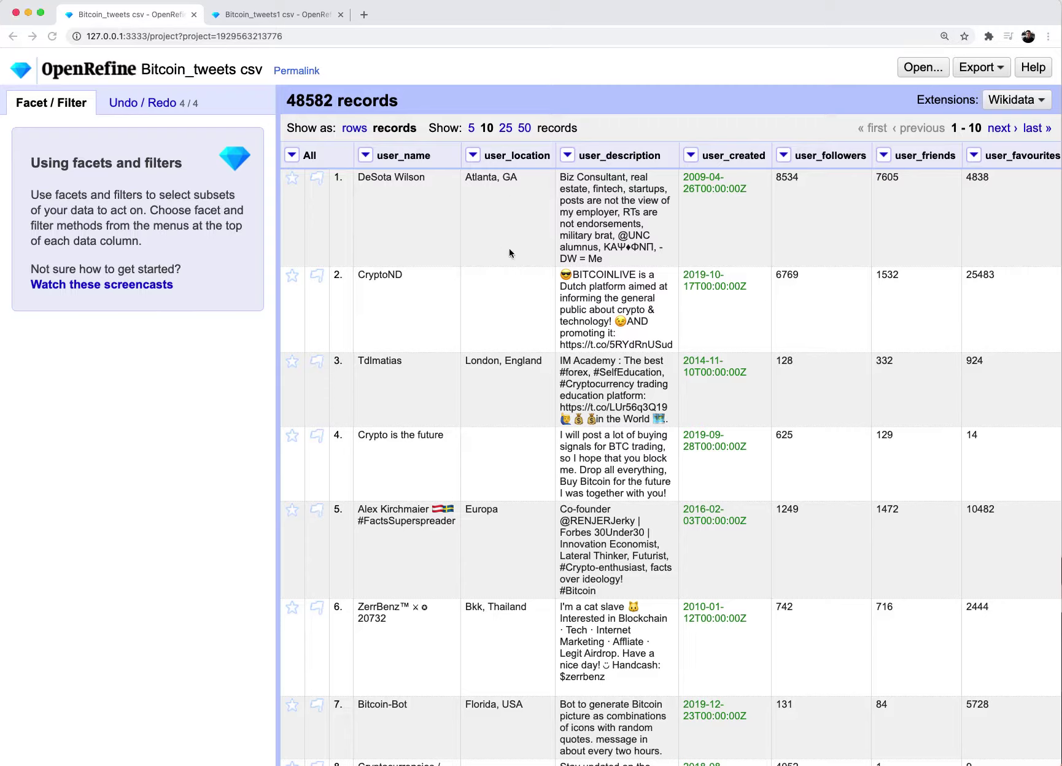
Step: Scroll down through the table reviewing the users' locations in the user_location column
{"action": "scroll", "coordinate": [493, 237], "scroll_direction": "down", "scroll_amount": 5}
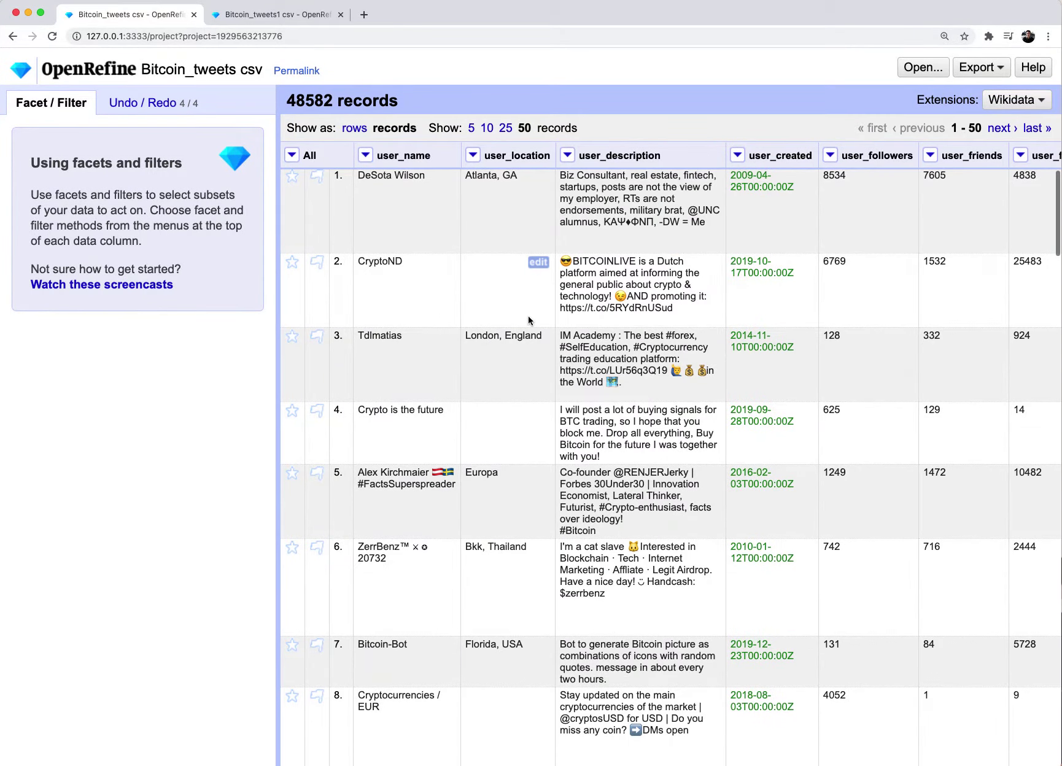
{"action": "scroll", "coordinate": [527, 319], "scroll_direction": "down", "scroll_amount": 15}
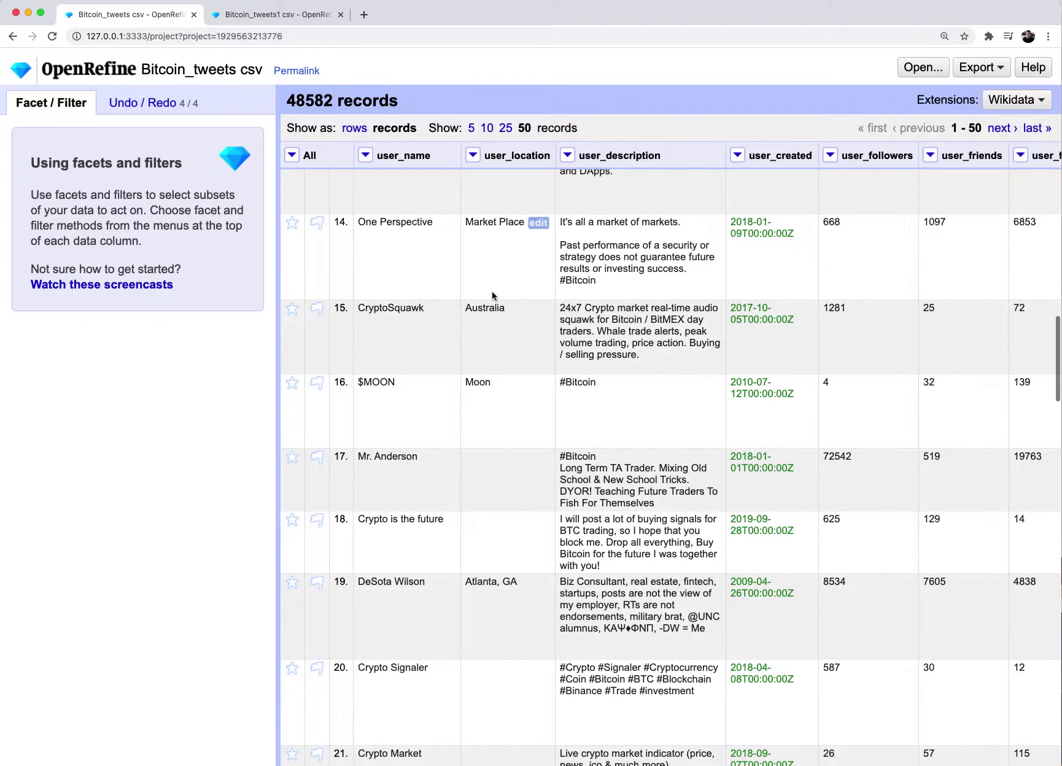
{"action": "scroll", "coordinate": [481, 419], "scroll_direction": "down", "scroll_amount": 6}
{"action": "scroll", "coordinate": [481, 419], "scroll_direction": "down", "scroll_amount": 8}
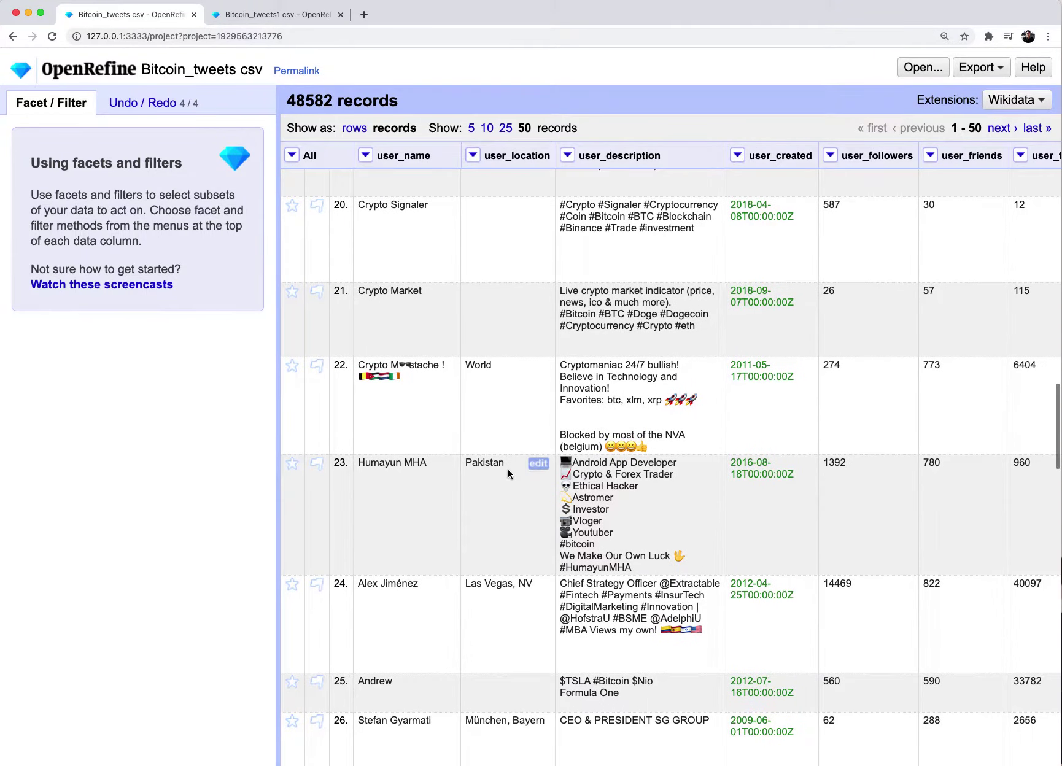
{"action": "scroll", "coordinate": [508, 469], "scroll_direction": "down", "scroll_amount": 3}
{"action": "scroll", "coordinate": [507, 467], "scroll_direction": "up", "scroll_amount": 2}
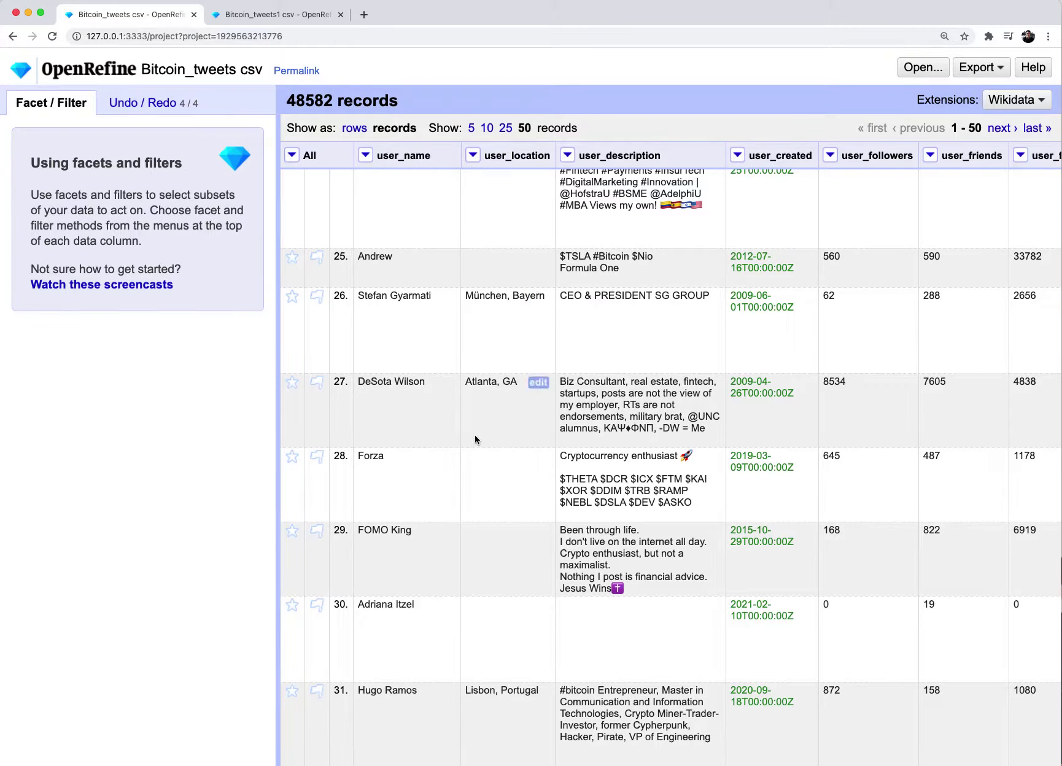
{"action": "left_click", "coordinate": [474, 155]}
{"action": "mouse_move", "coordinate": [523, 248]}
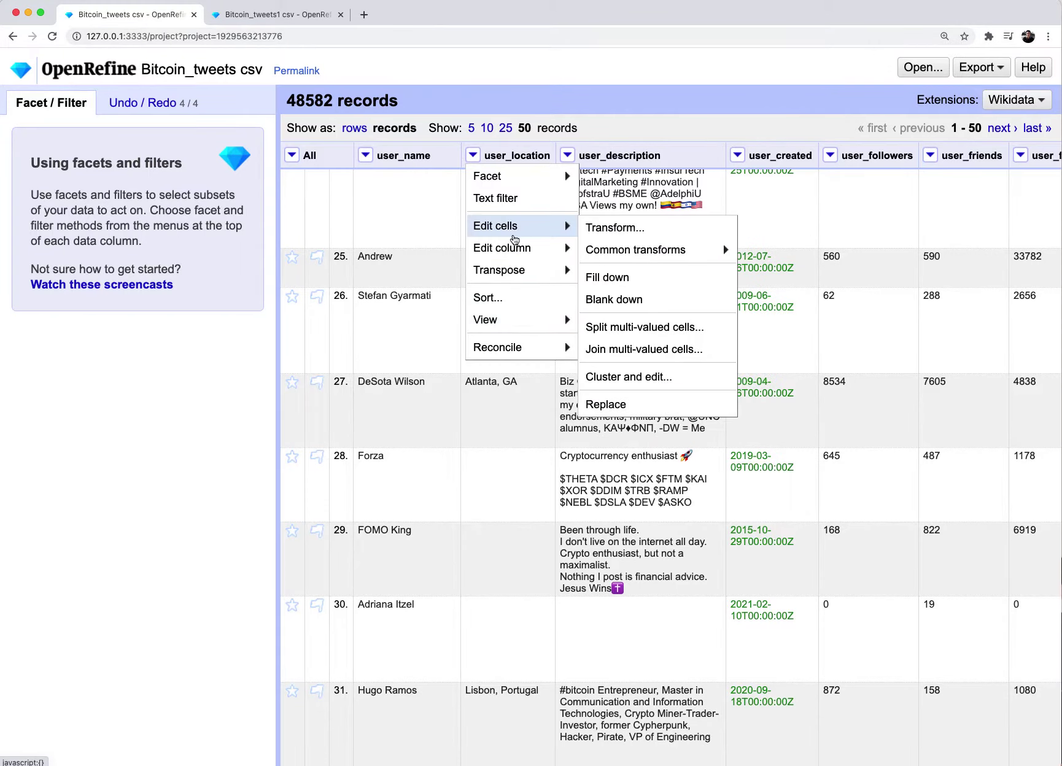
{"action": "left_click", "coordinate": [626, 381]}
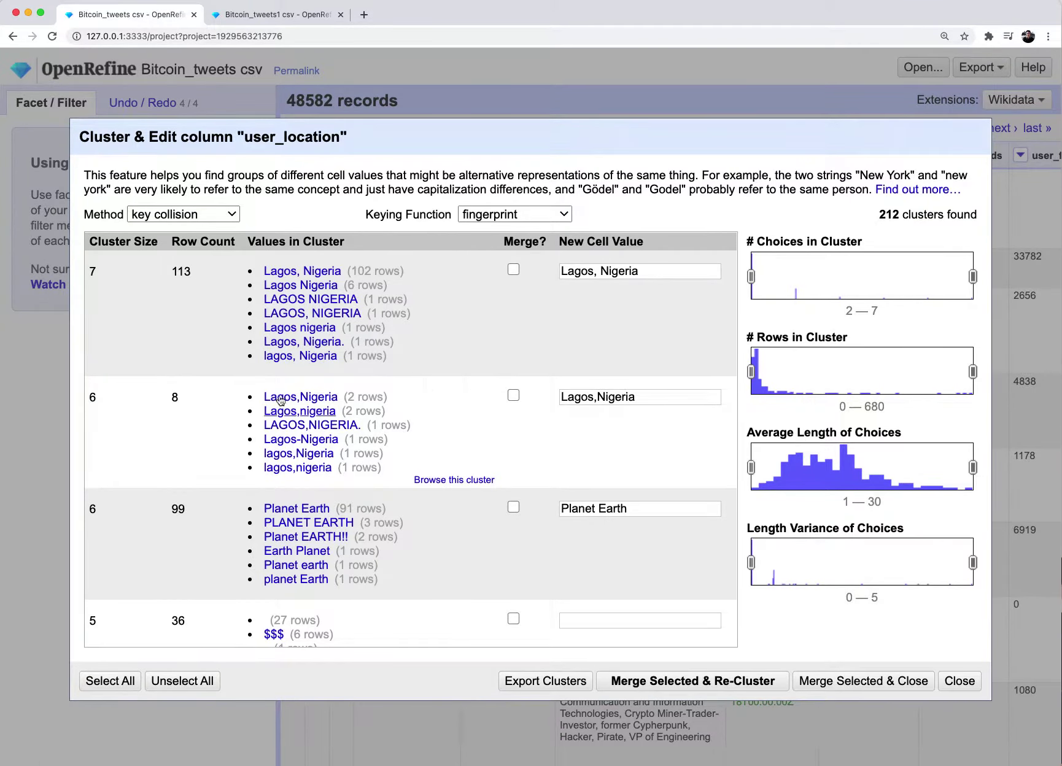
{"action": "scroll", "coordinate": [305, 329], "scroll_direction": "down", "scroll_amount": 2}
{"action": "scroll", "coordinate": [304, 329], "scroll_direction": "up", "scroll_amount": 2}
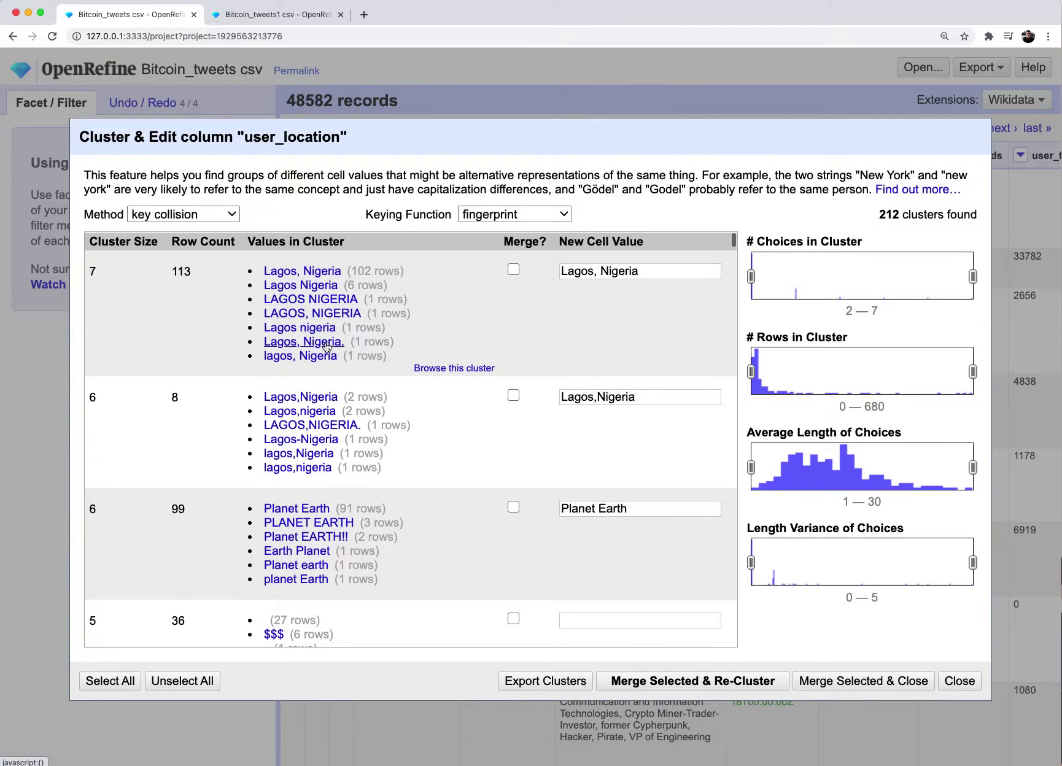
{"action": "scroll", "coordinate": [332, 338], "scroll_direction": "down", "scroll_amount": 15}
{"action": "scroll", "coordinate": [335, 342], "scroll_direction": "down", "scroll_amount": 10}
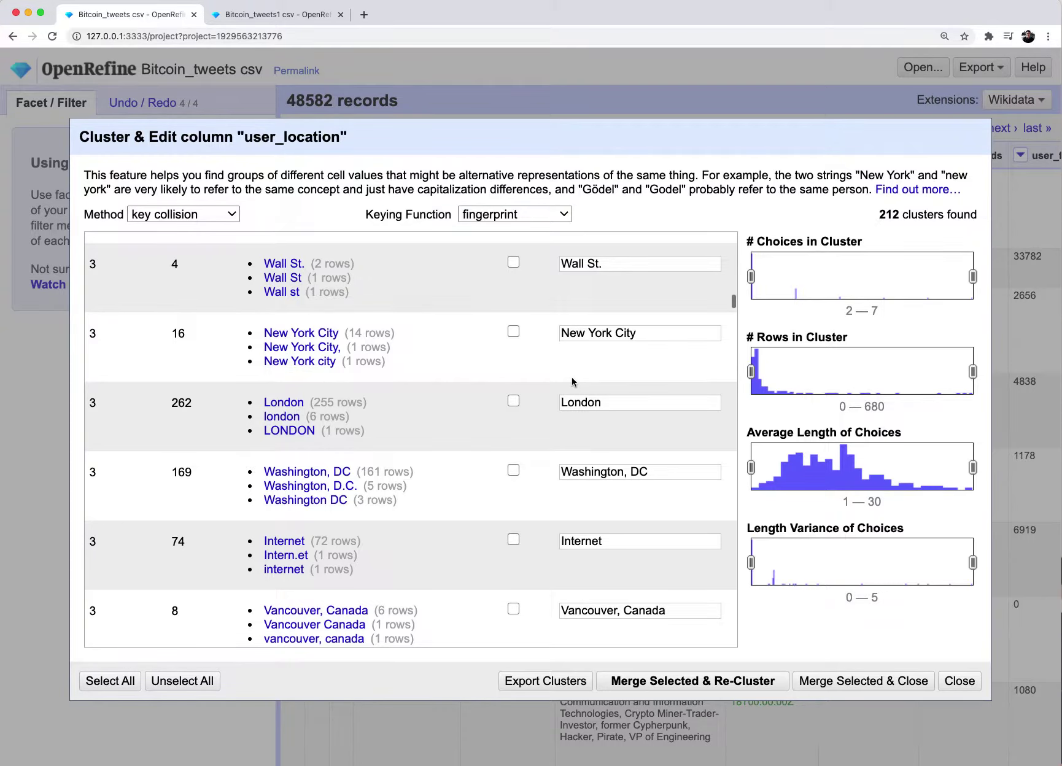
{"action": "scroll", "coordinate": [572, 382], "scroll_direction": "down", "scroll_amount": 20}
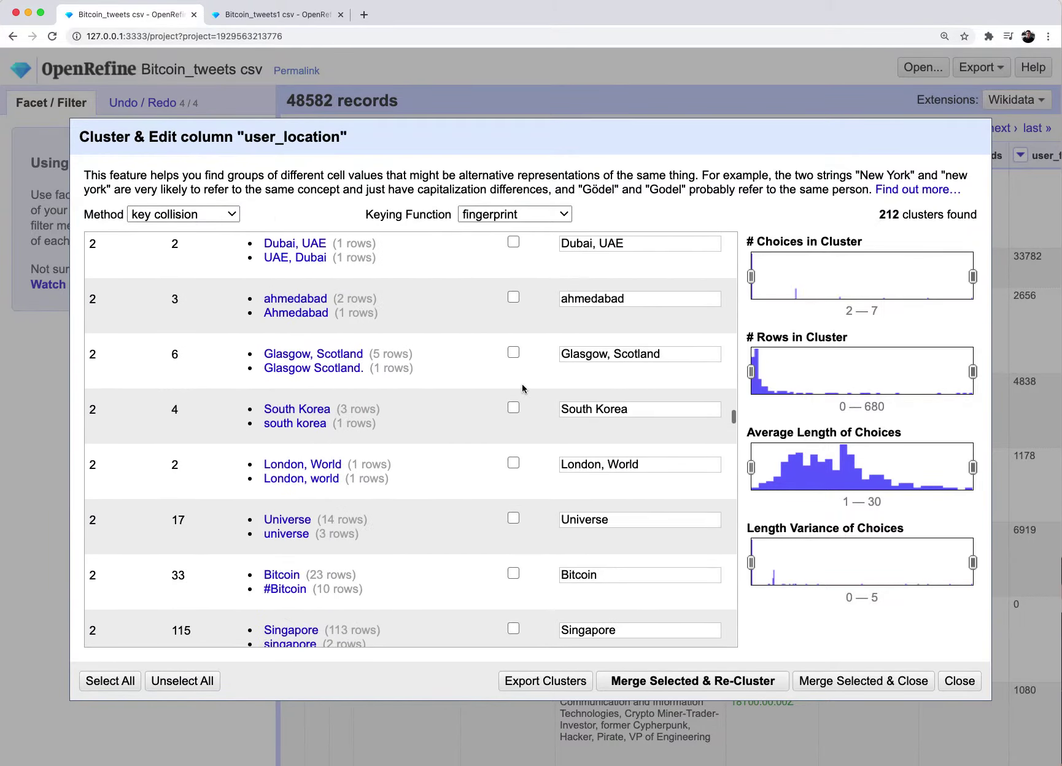
{"action": "scroll", "coordinate": [523, 388], "scroll_direction": "up", "scroll_amount": 20}
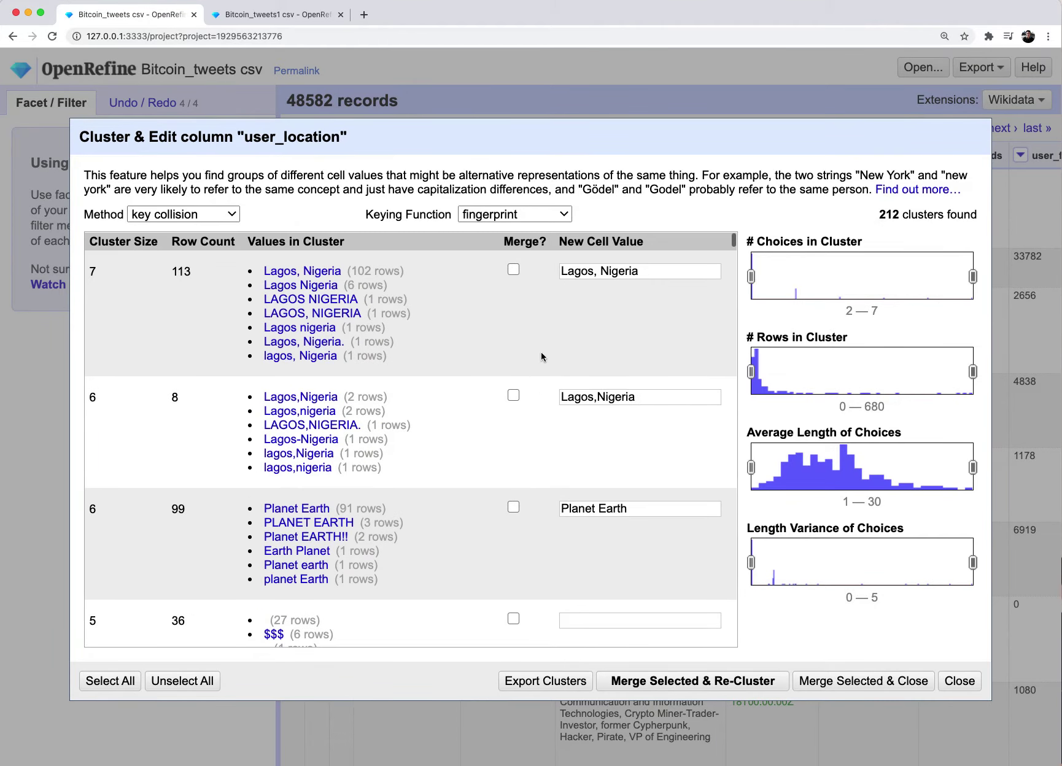
Step: Limit clusters to 130 or more rows, review the 22 shown, then restore all 212 clusters
{"action": "mouse_move", "coordinate": [540, 351]}
{"action": "left_click_drag", "start_coordinate": [749, 372], "coordinate": [792, 372]}
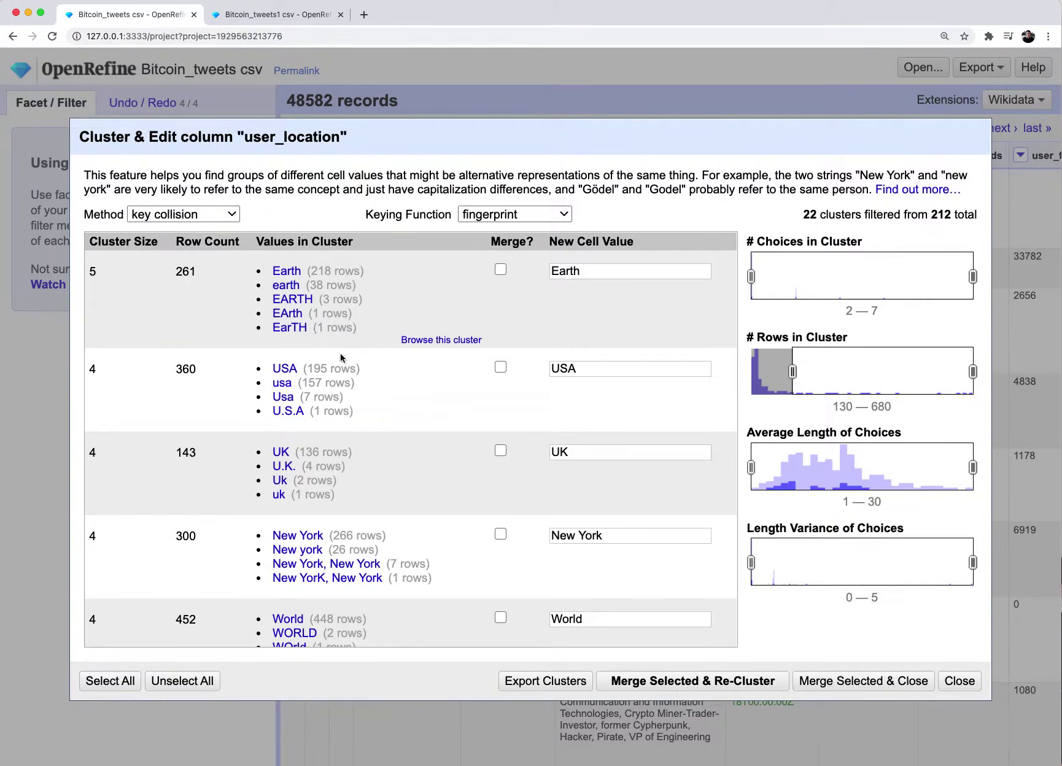
{"action": "scroll", "coordinate": [358, 412], "scroll_direction": "down", "scroll_amount": 3}
{"action": "scroll", "coordinate": [358, 412], "scroll_direction": "down", "scroll_amount": 1}
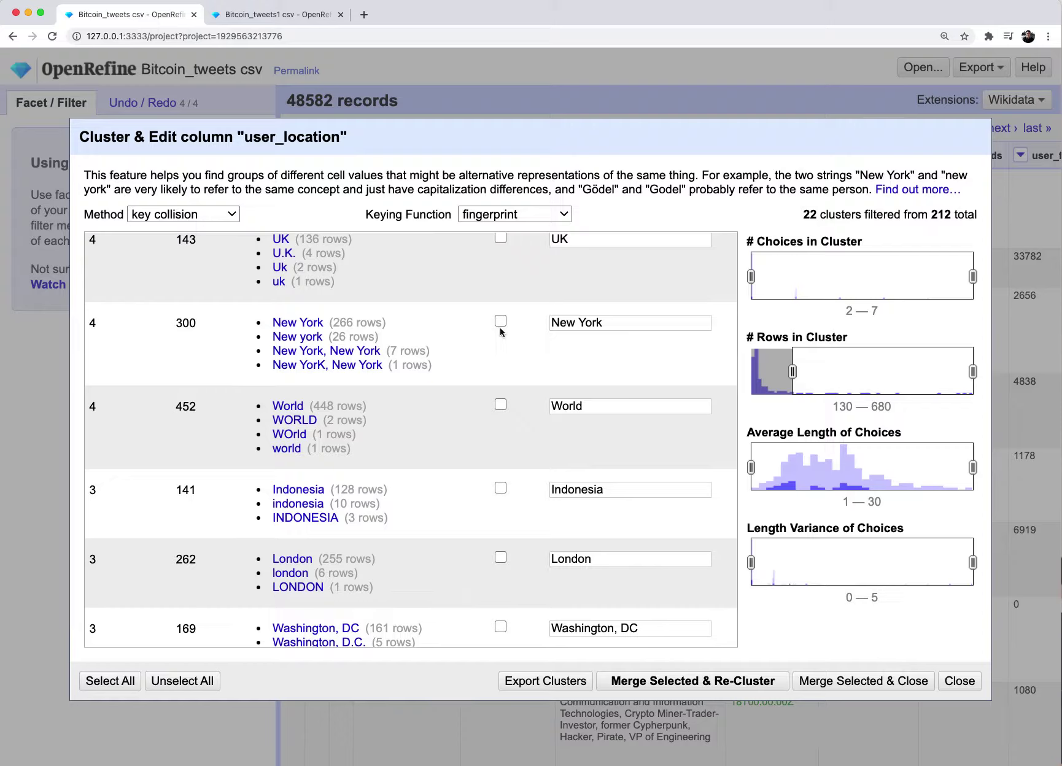
{"action": "left_click", "coordinate": [501, 405]}
{"action": "left_click", "coordinate": [501, 405]}
{"action": "scroll", "coordinate": [371, 398], "scroll_direction": "up", "scroll_amount": 4}
{"action": "scroll", "coordinate": [374, 398], "scroll_direction": "down", "scroll_amount": 10}
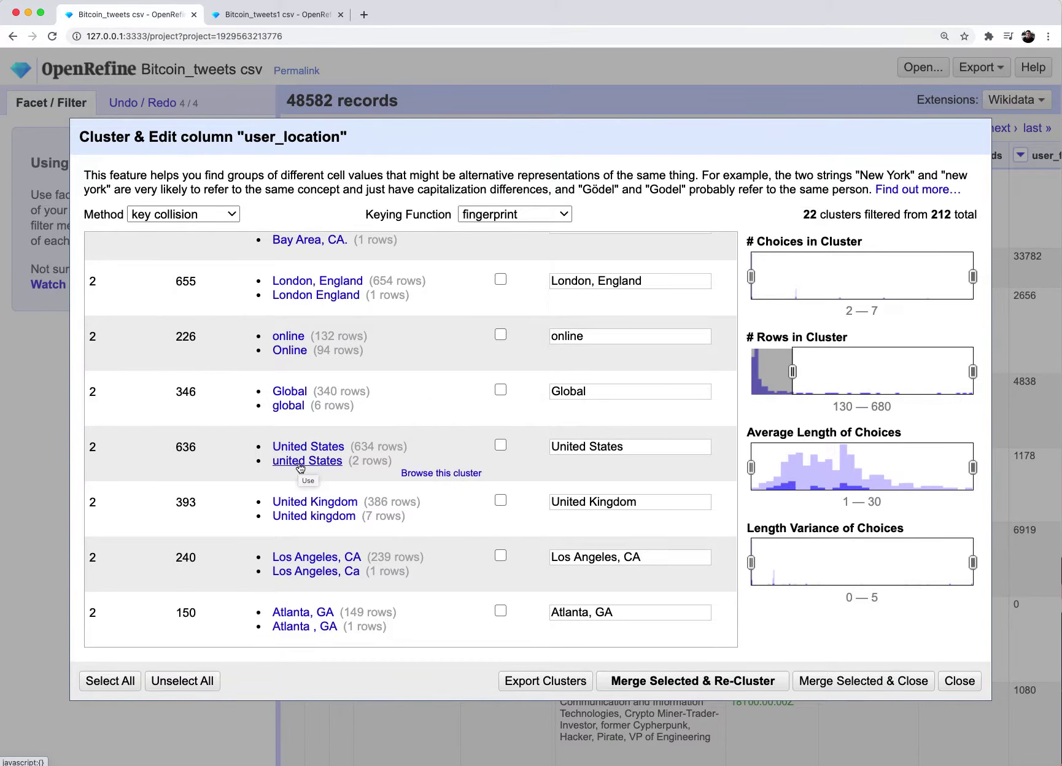
{"action": "scroll", "coordinate": [388, 466], "scroll_direction": "up", "scroll_amount": 10}
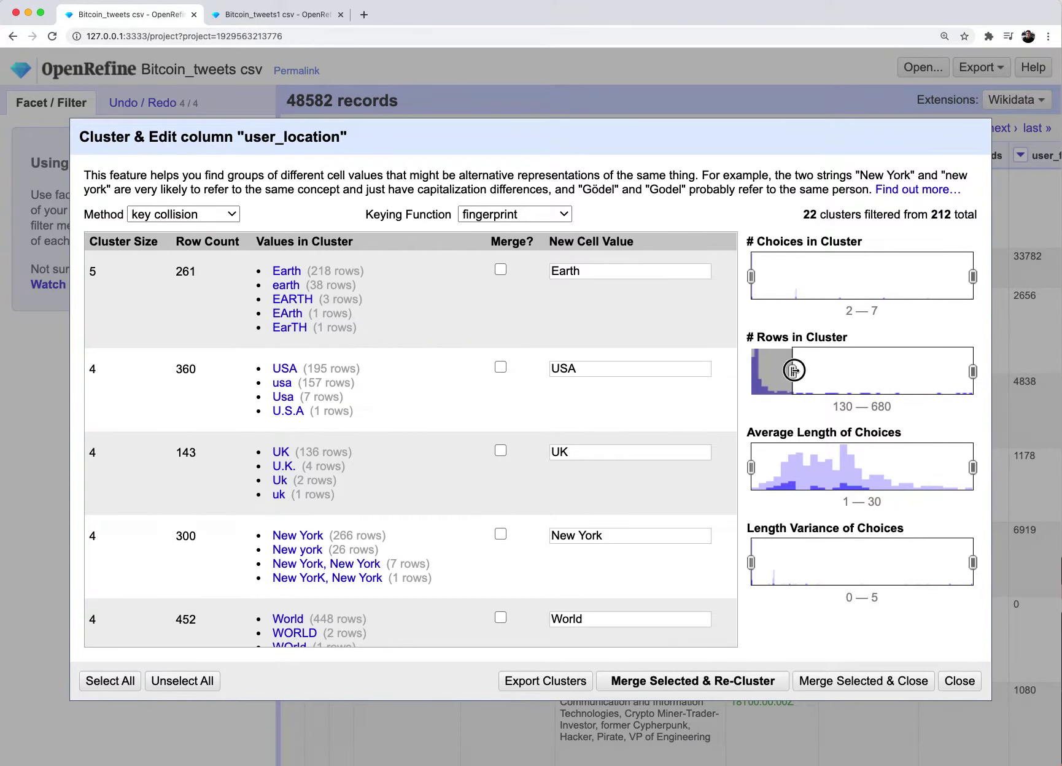
{"action": "left_click_drag", "start_coordinate": [793, 371], "coordinate": [706, 371]}
Step: Recluster user_location with the metaphone3 keying function and browse the resulting clusters
{"action": "left_click", "coordinate": [238, 219]}
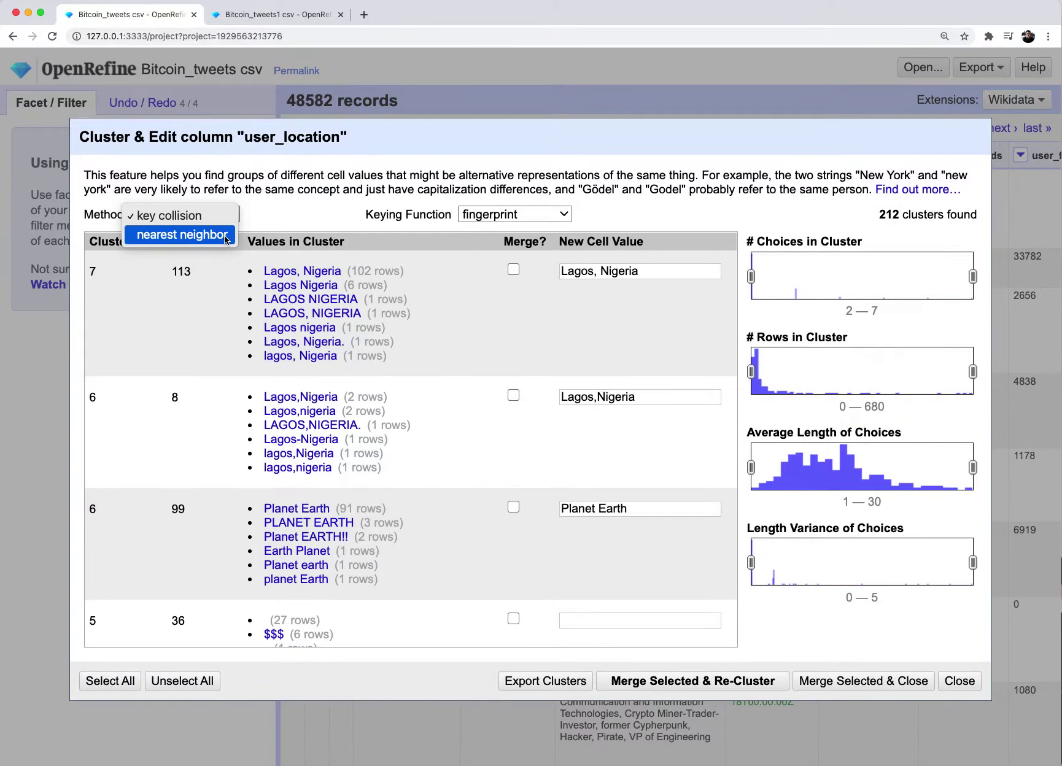
{"action": "left_click", "coordinate": [376, 209]}
{"action": "left_click", "coordinate": [514, 214]}
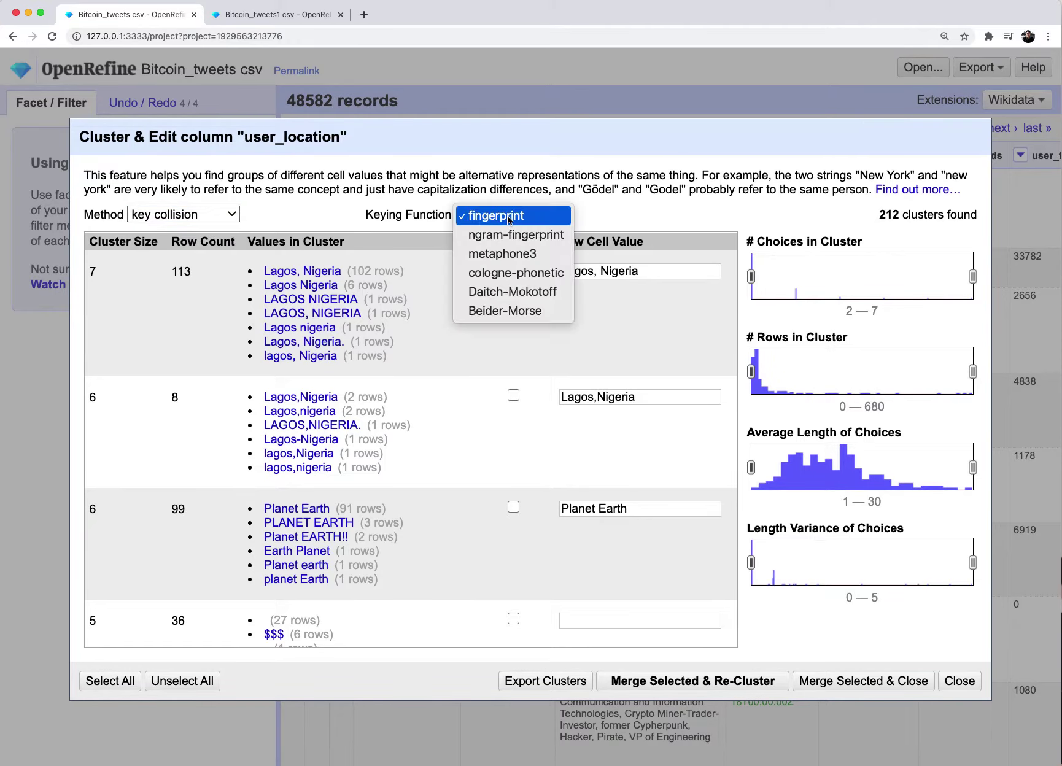
{"action": "left_click", "coordinate": [501, 253]}
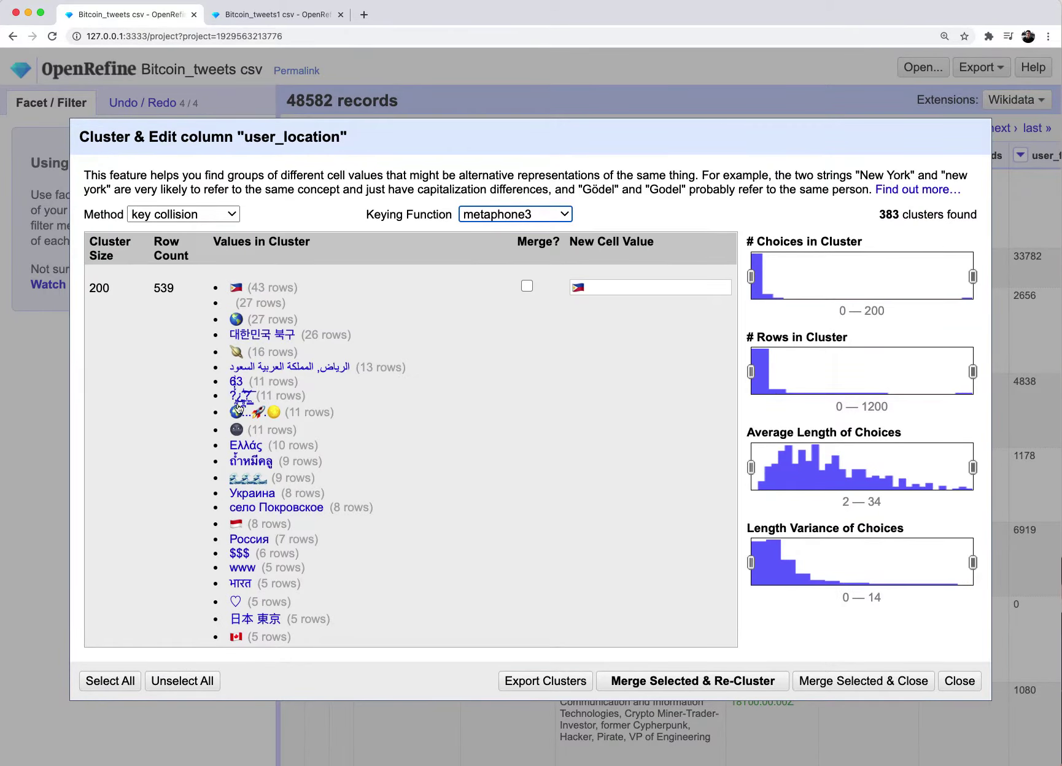
{"action": "scroll", "coordinate": [286, 508], "scroll_direction": "down", "scroll_amount": 20}
{"action": "scroll", "coordinate": [286, 509], "scroll_direction": "down", "scroll_amount": 15}
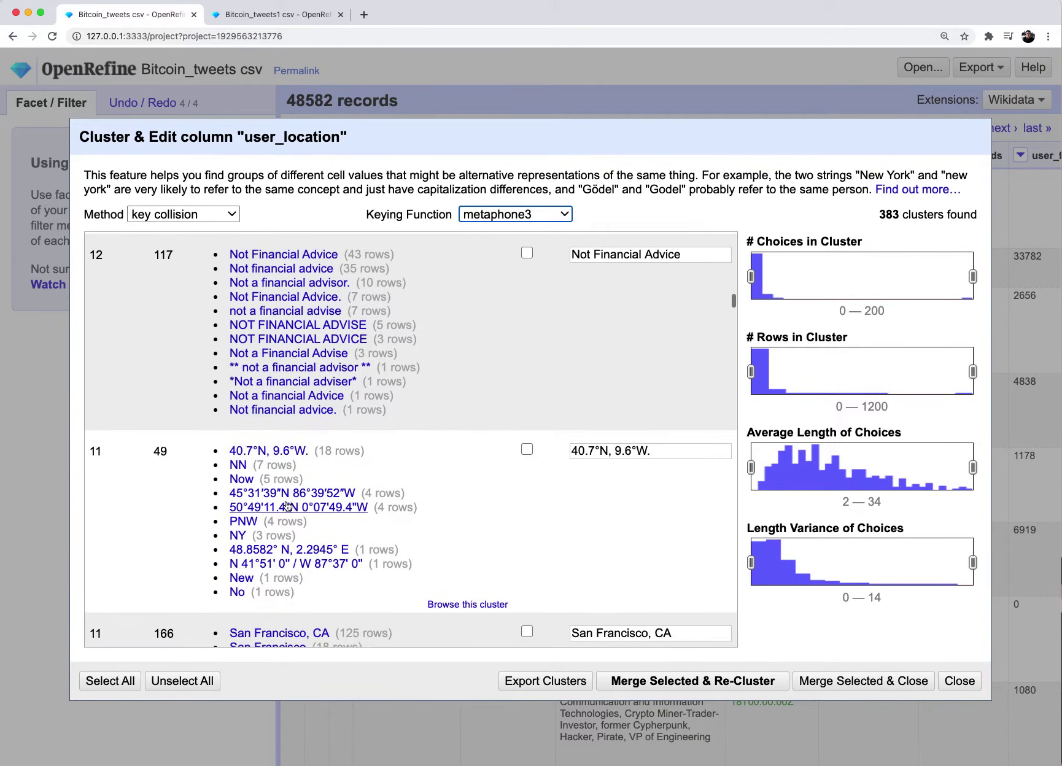
{"action": "scroll", "coordinate": [290, 507], "scroll_direction": "up", "scroll_amount": 5}
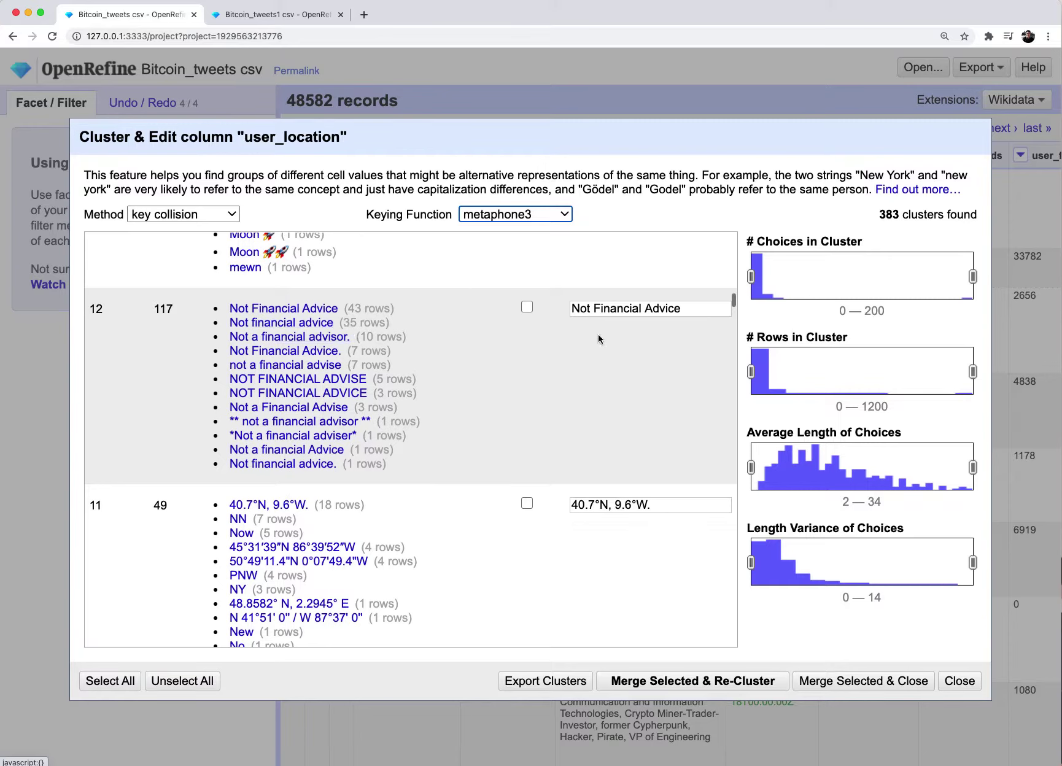
Step: Merge the Not Financial Advice cluster, mass-editing 117 user_location cells, and close clustering
{"action": "left_click", "coordinate": [527, 308]}
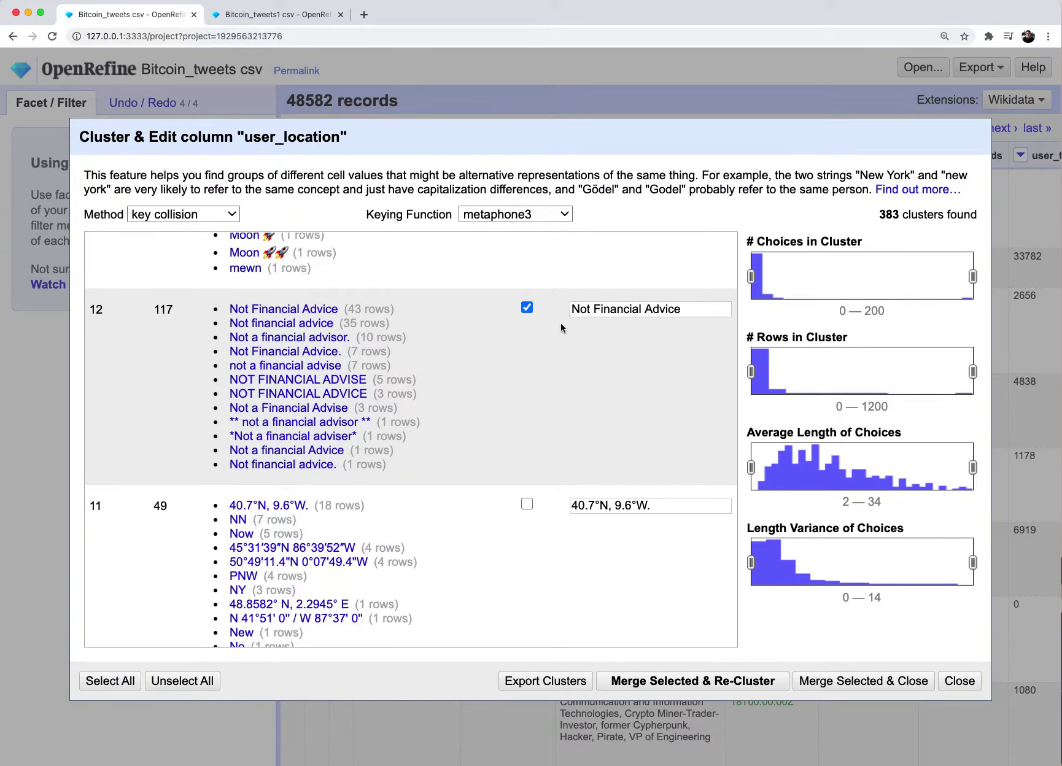
{"action": "scroll", "coordinate": [565, 338], "scroll_direction": "up", "scroll_amount": 20}
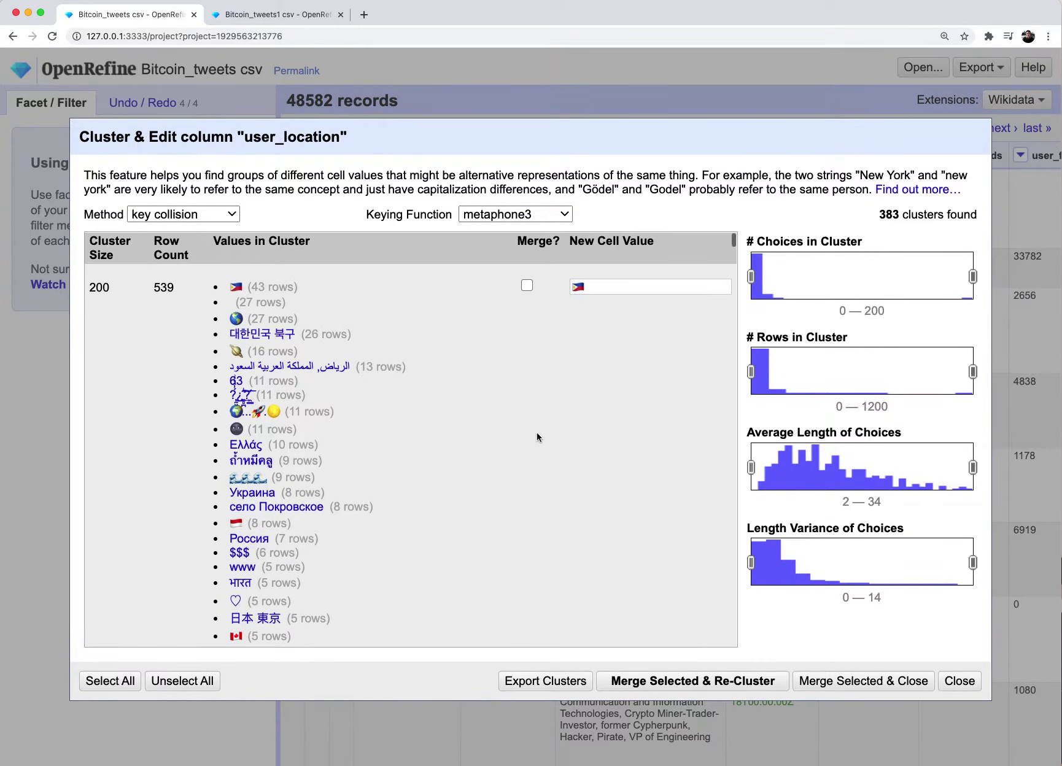
{"action": "scroll", "coordinate": [538, 434], "scroll_direction": "down", "scroll_amount": 20}
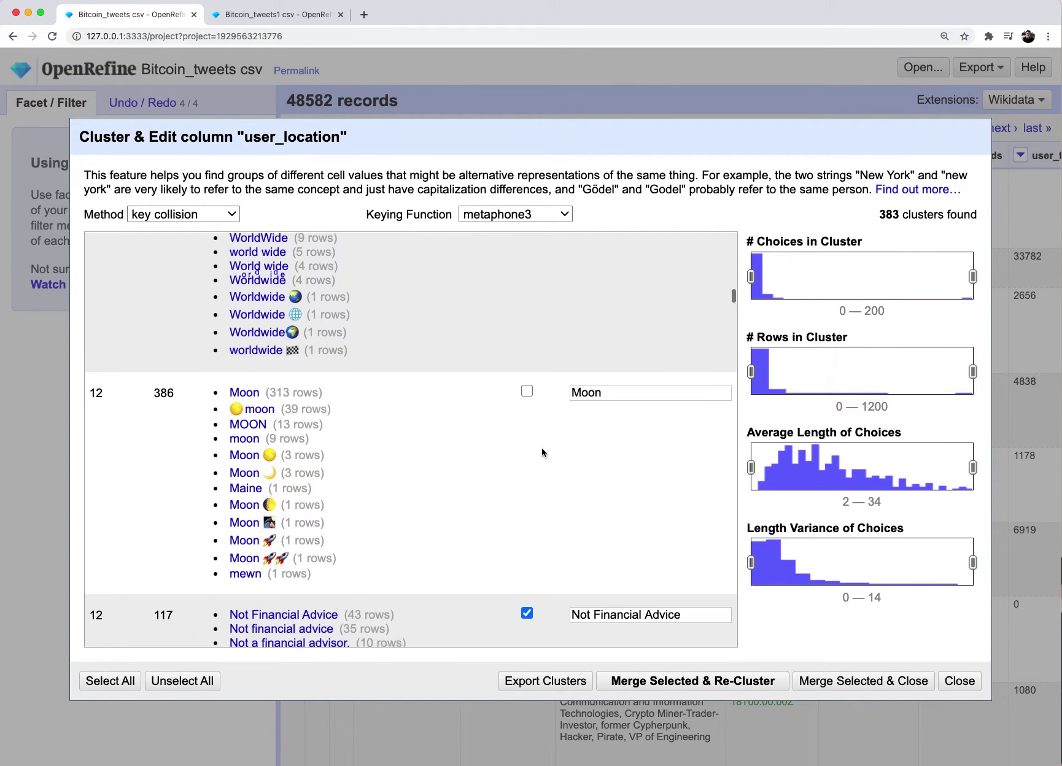
{"action": "scroll", "coordinate": [542, 447], "scroll_direction": "up", "scroll_amount": 5}
{"action": "scroll", "coordinate": [541, 452], "scroll_direction": "down", "scroll_amount": 6}
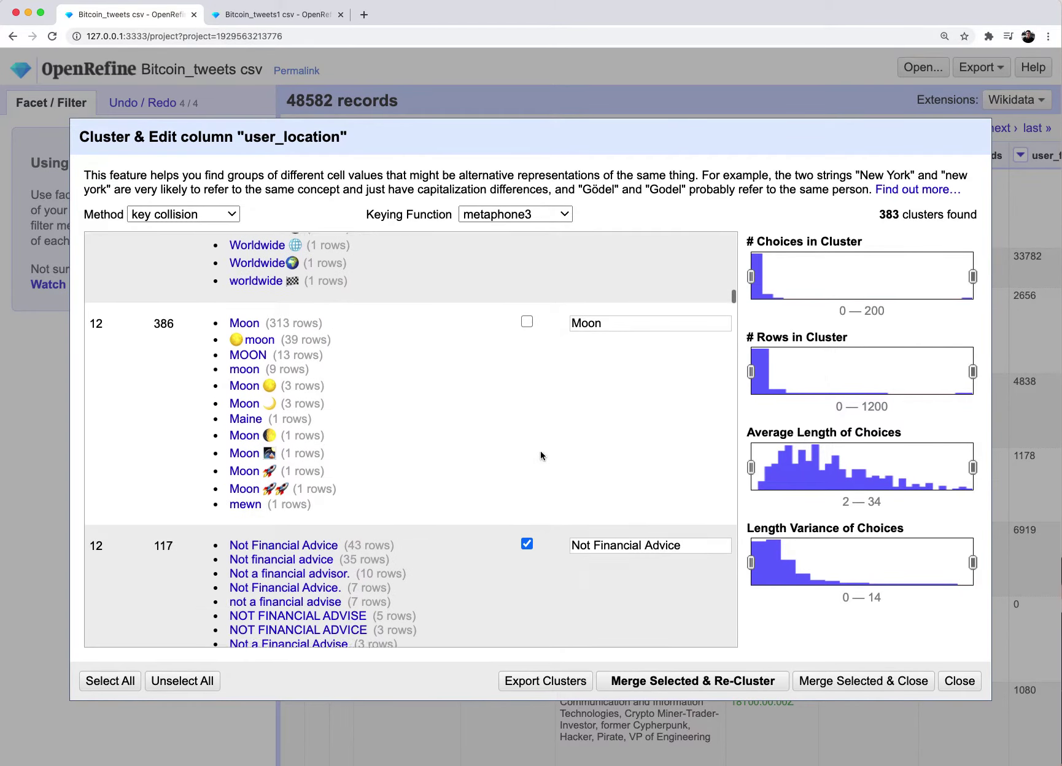
{"action": "scroll", "coordinate": [540, 455], "scroll_direction": "down", "scroll_amount": 10}
{"action": "scroll", "coordinate": [543, 455], "scroll_direction": "up", "scroll_amount": 7}
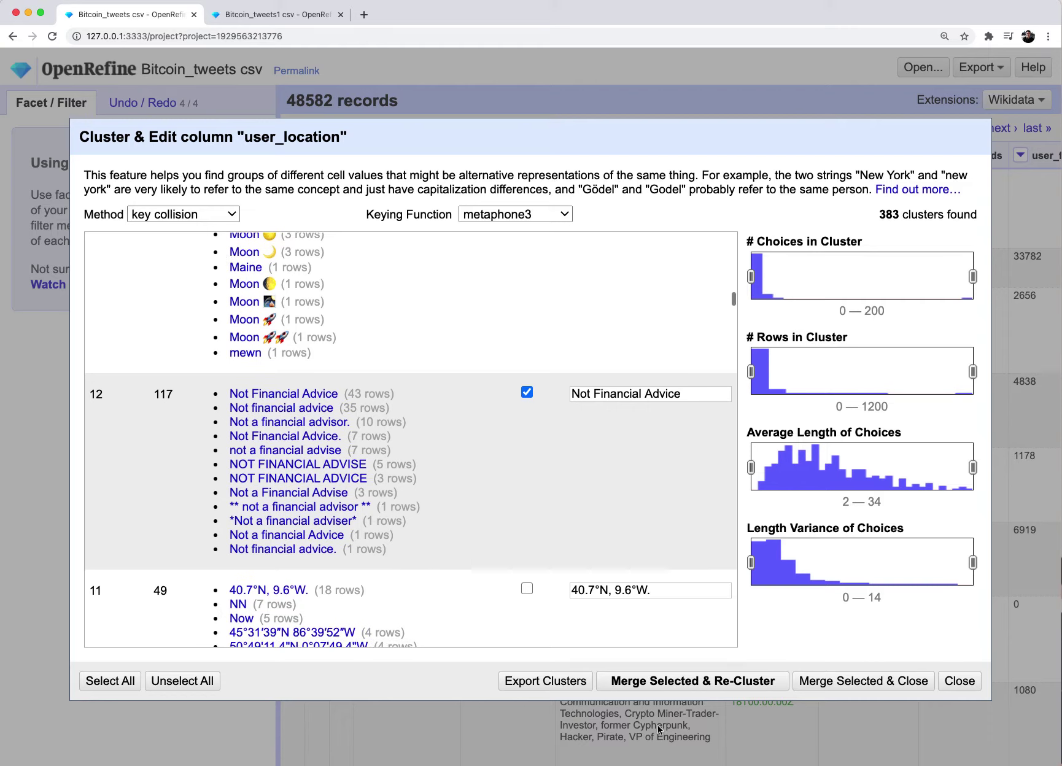
{"action": "left_click", "coordinate": [907, 682]}
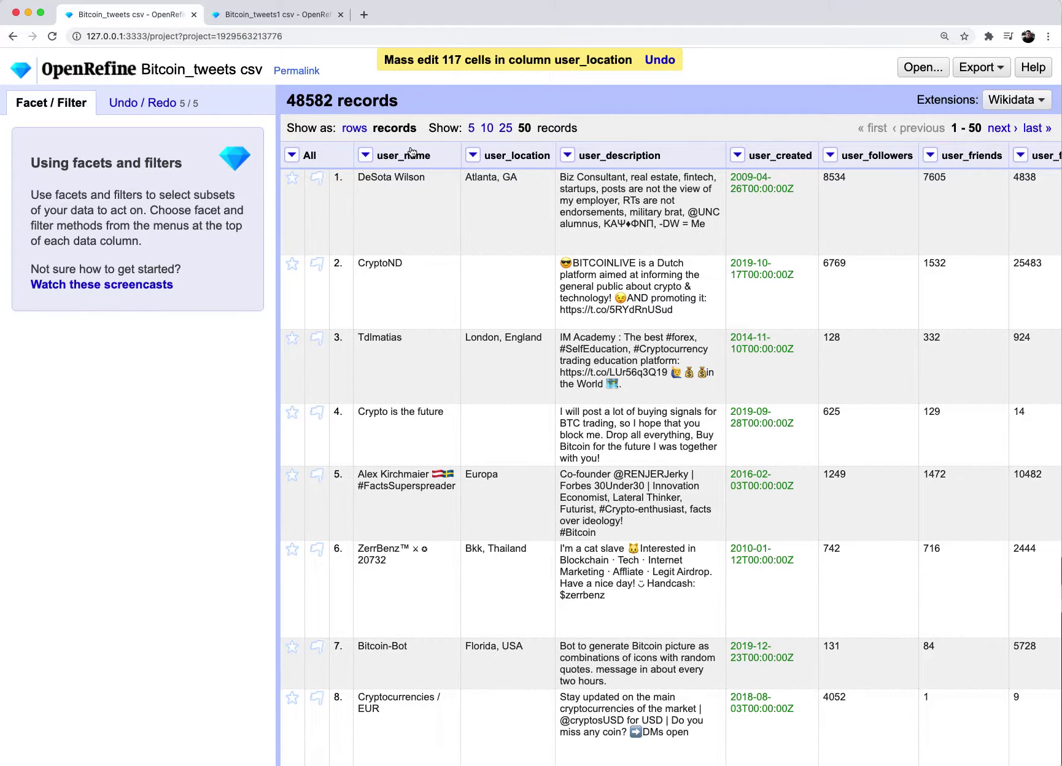
{"action": "scroll", "coordinate": [411, 153], "scroll_direction": "down", "scroll_amount": 1}
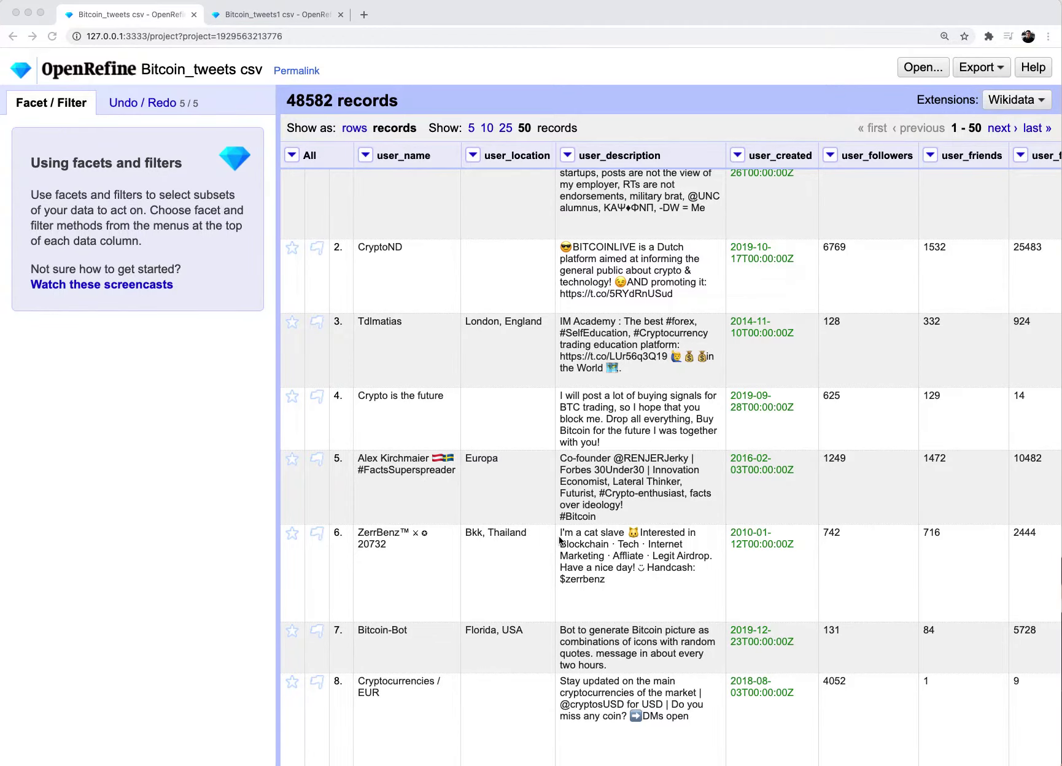
{"action": "scroll", "coordinate": [558, 540], "scroll_direction": "up", "scroll_amount": 1}
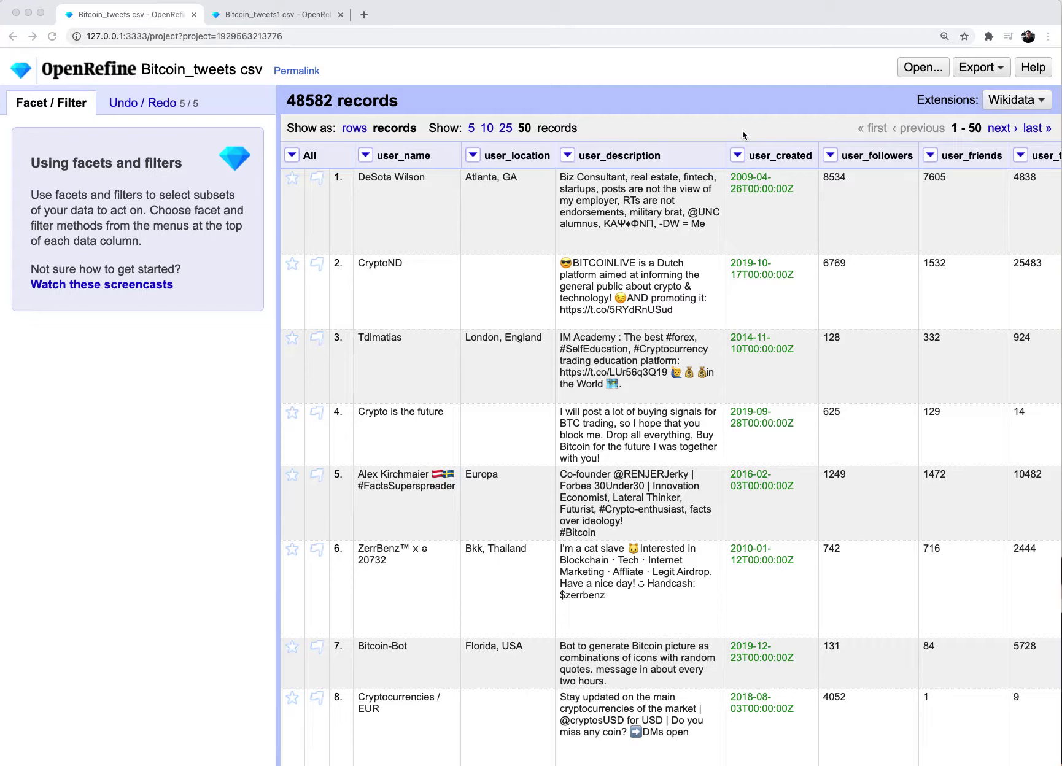
{"action": "left_click", "coordinate": [663, 100]}
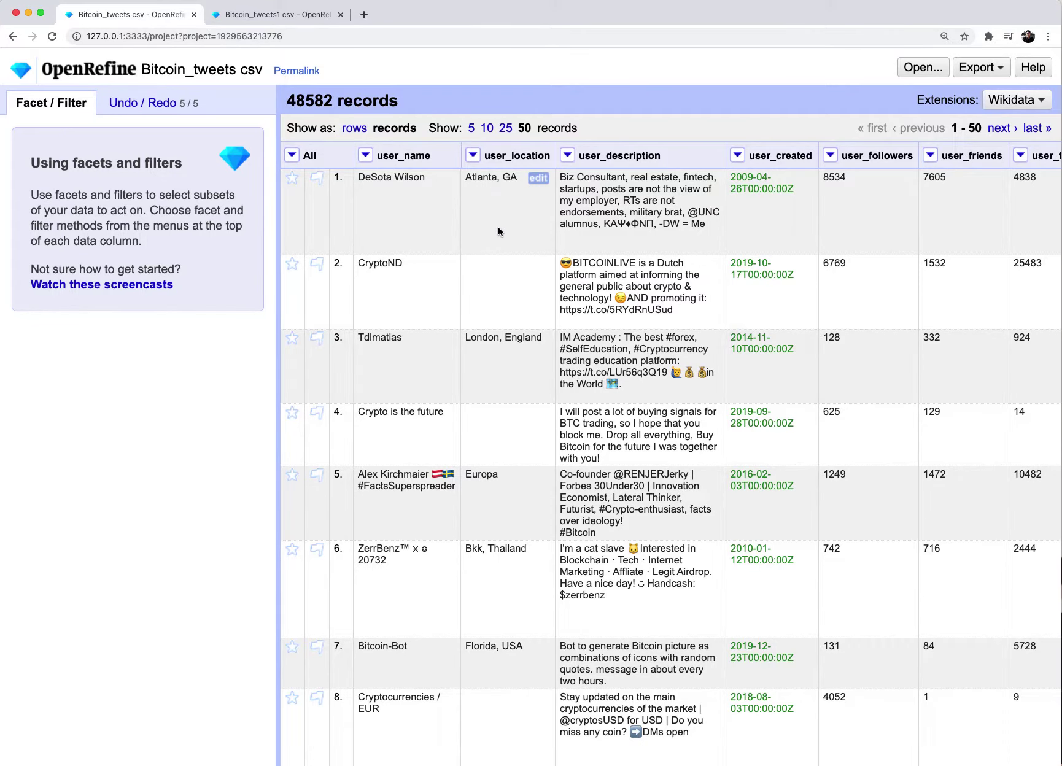
{"action": "scroll", "coordinate": [503, 304], "scroll_direction": "down", "scroll_amount": 3}
{"action": "scroll", "coordinate": [491, 264], "scroll_direction": "up", "scroll_amount": 3}
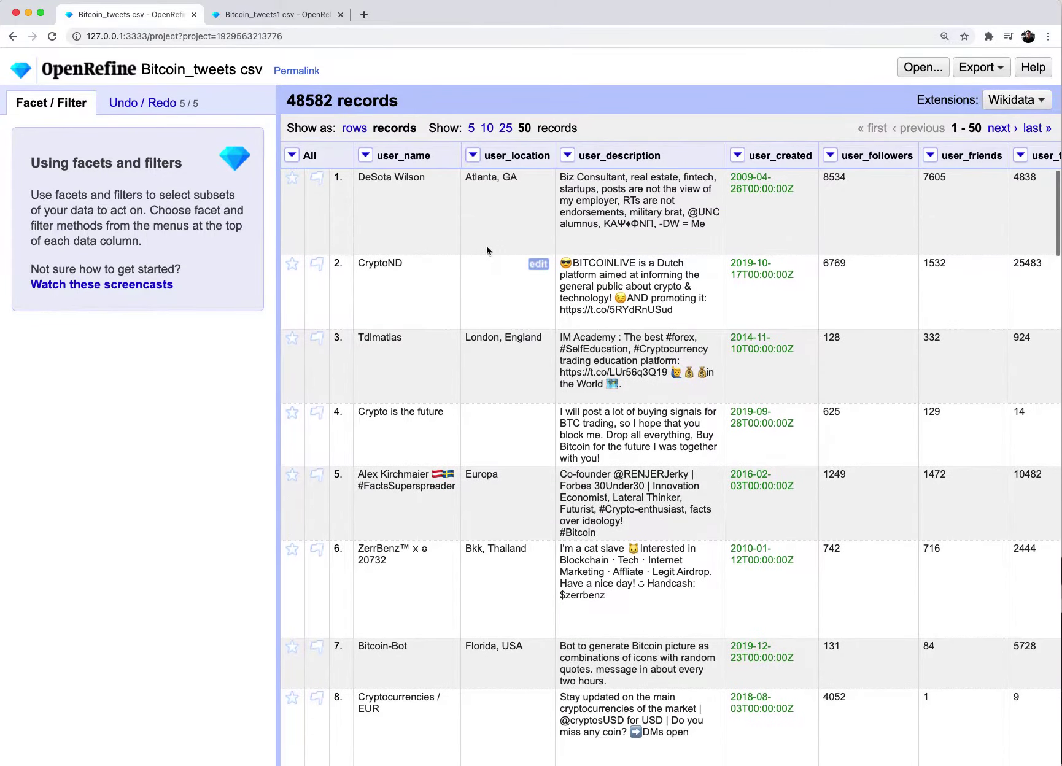
Step: Switch to the Bitcoin_tweets1 csv project and show its Facet / Filter panel
{"action": "left_click", "coordinate": [473, 157]}
{"action": "mouse_move", "coordinate": [501, 349]}
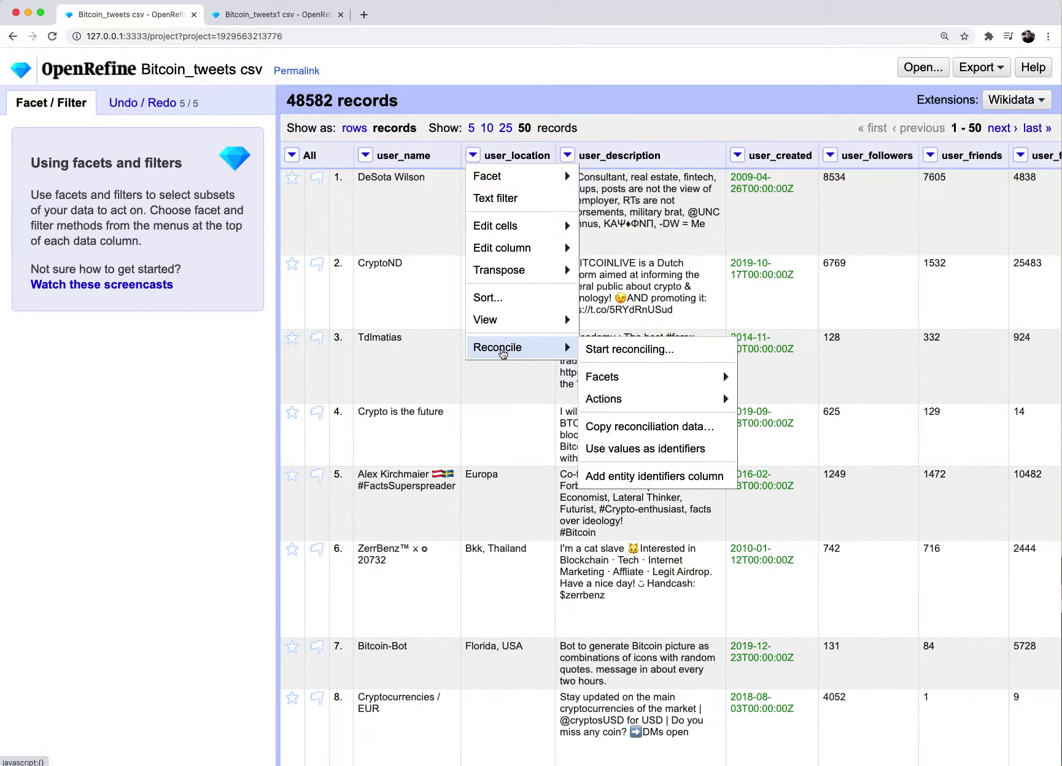
{"action": "left_click", "coordinate": [247, 34]}
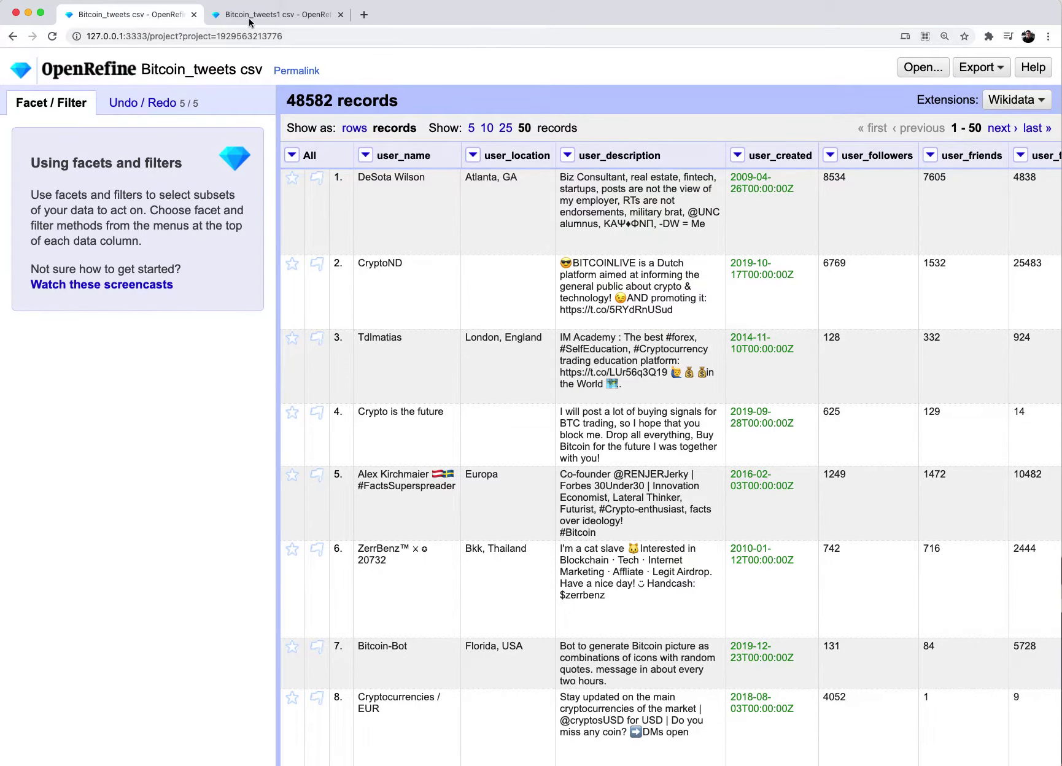
{"action": "left_click", "coordinate": [250, 22]}
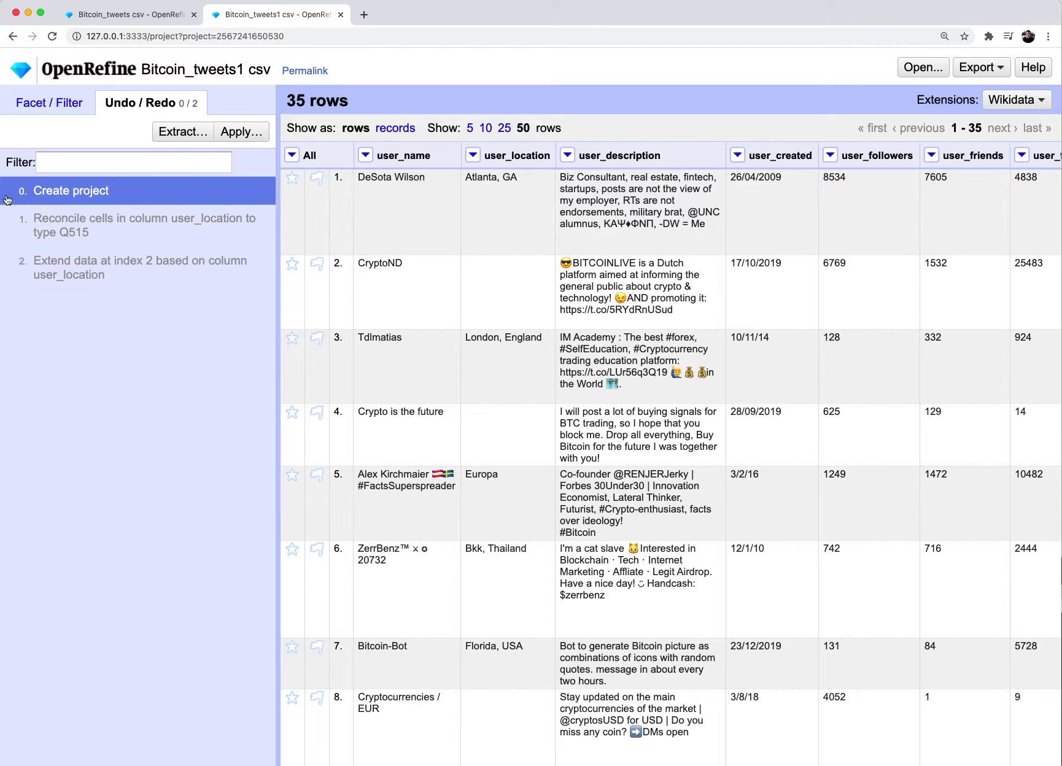
{"action": "left_click", "coordinate": [48, 103]}
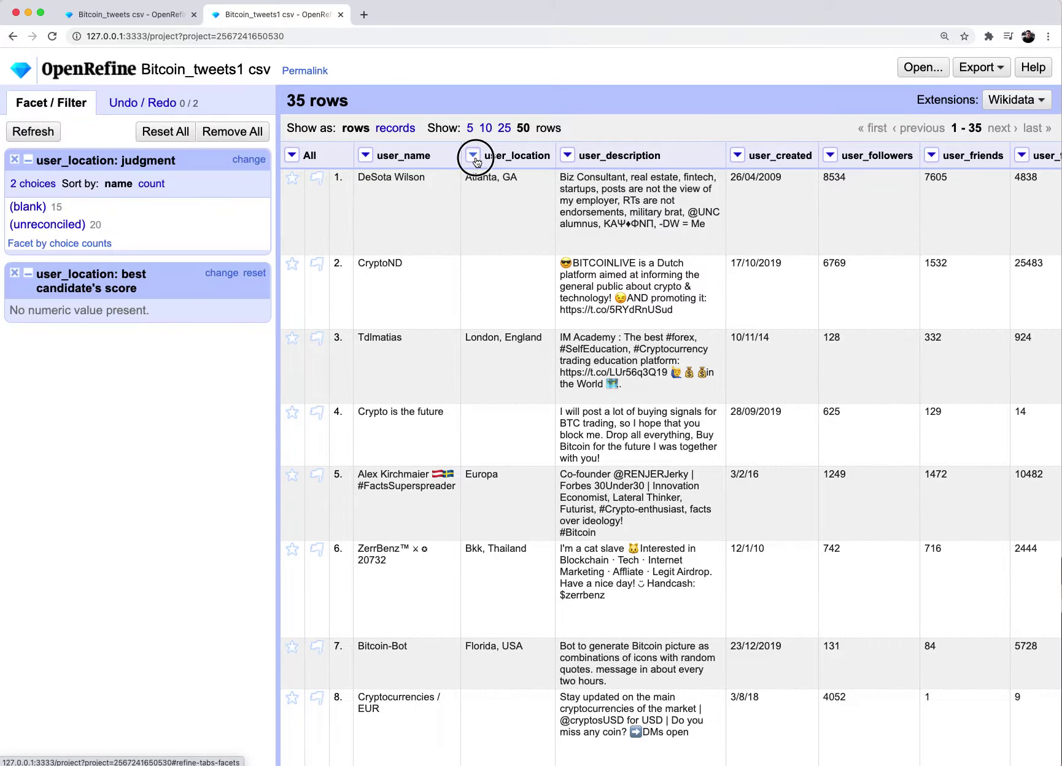
Step: Remove the user_location judgment and best-candidate score facets
{"action": "left_click", "coordinate": [473, 156]}
{"action": "left_click", "coordinate": [14, 159]}
{"action": "left_click", "coordinate": [15, 159]}
Step: Start reconciling the user_location column from its Reconcile submenu
{"action": "left_click", "coordinate": [472, 156]}
{"action": "mouse_move", "coordinate": [523, 274]}
{"action": "mouse_move", "coordinate": [516, 229]}
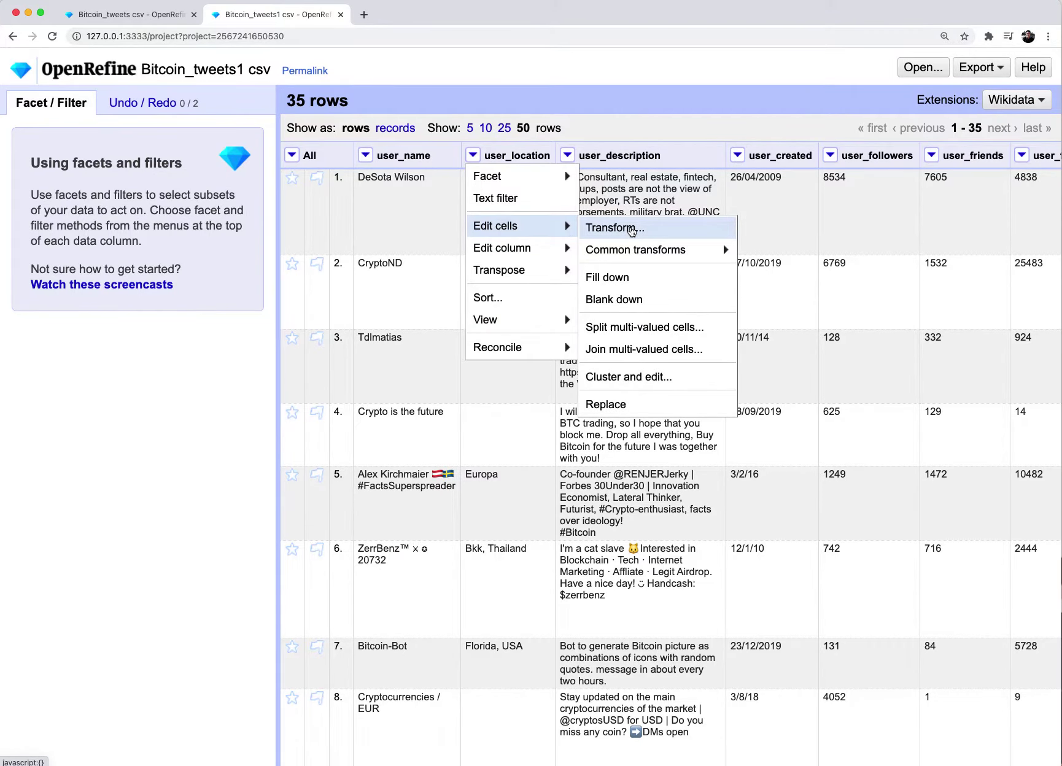
{"action": "mouse_move", "coordinate": [522, 353]}
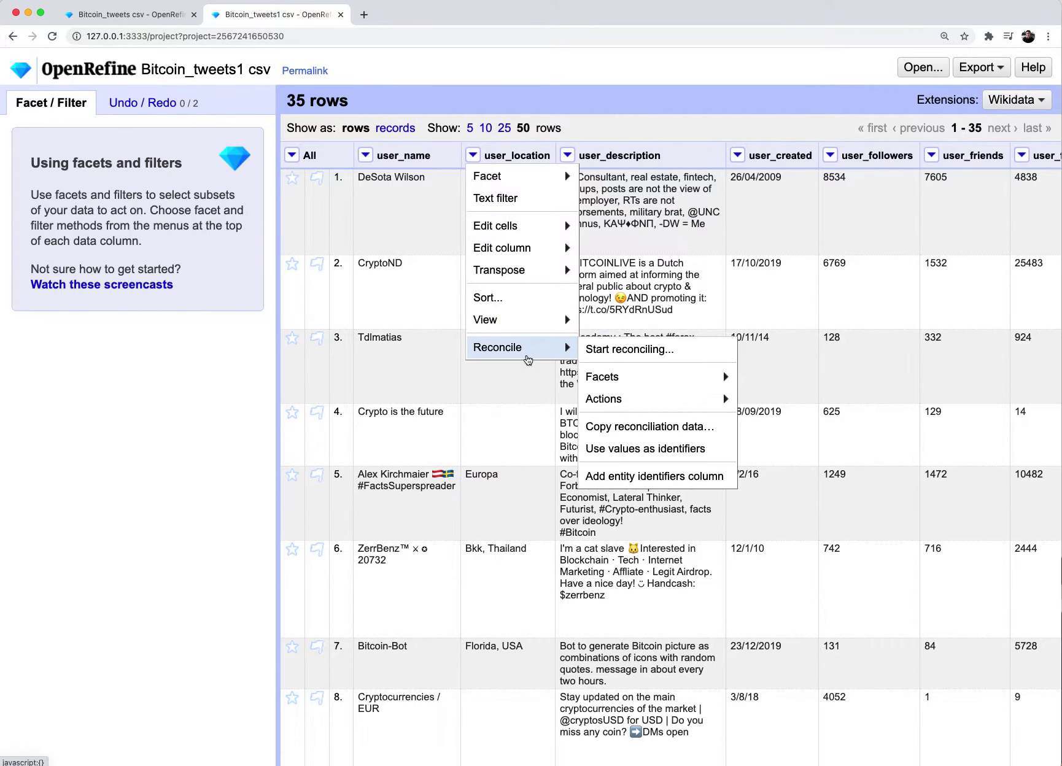
{"action": "left_click", "coordinate": [625, 355]}
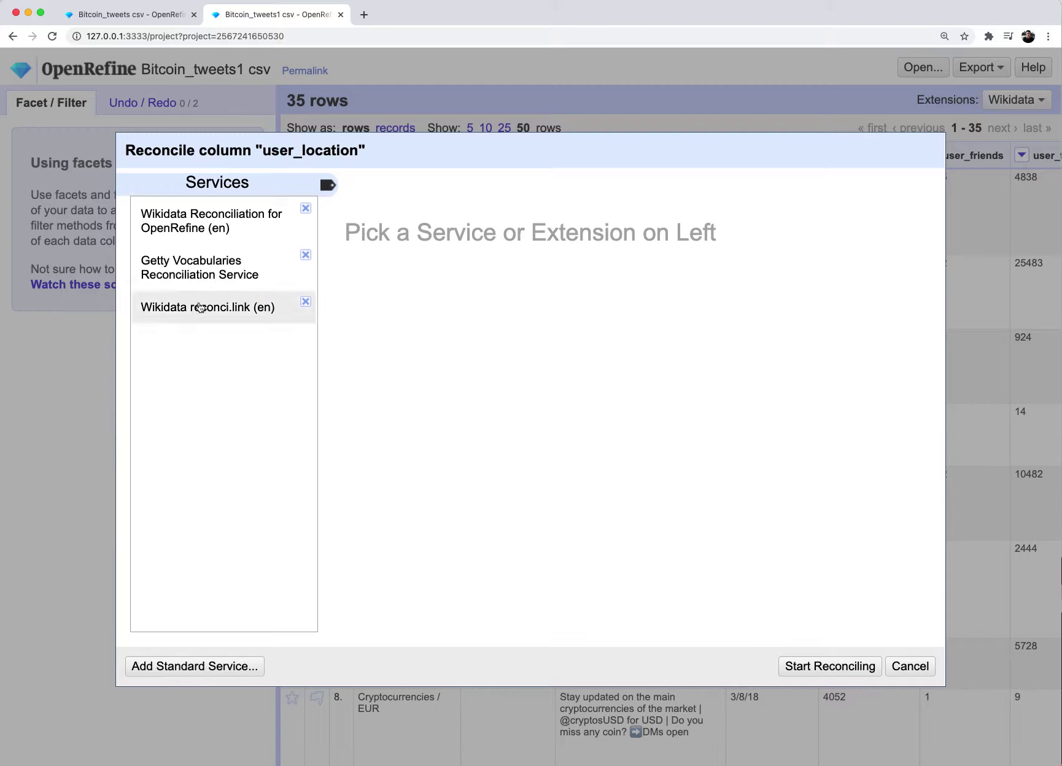
Step: Restart user_location reconciliation with Wikidata reconci.link (en), loading types with city (Q515) proposed
{"action": "left_click", "coordinate": [230, 310]}
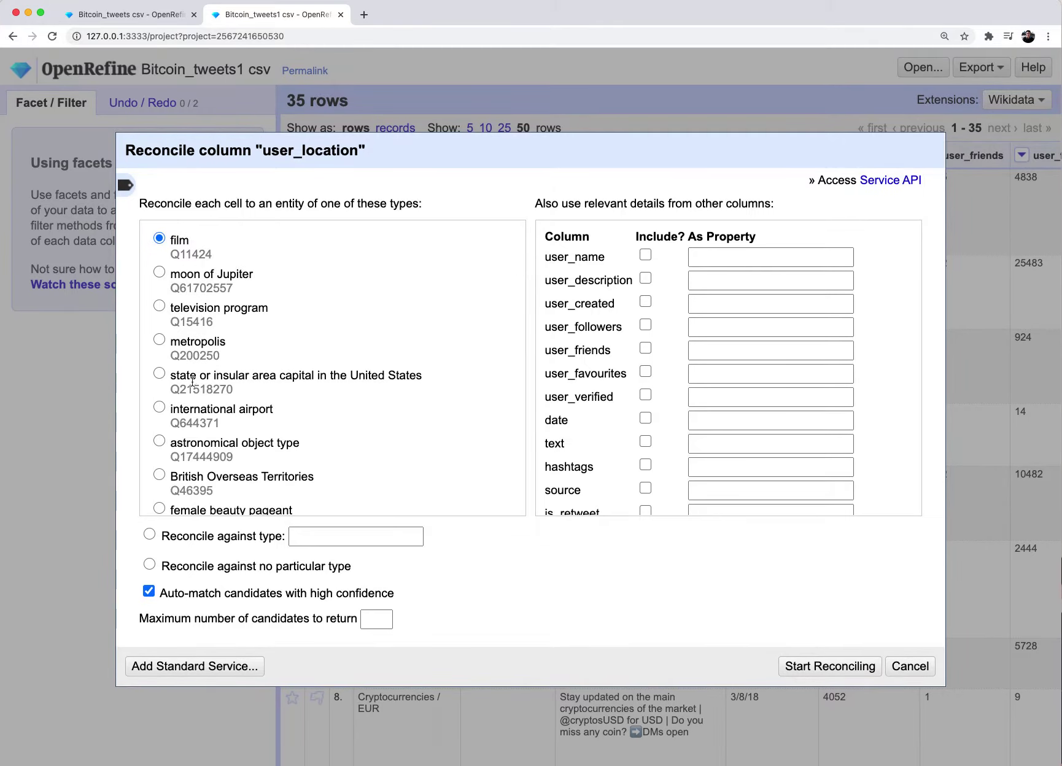
{"action": "left_click", "coordinate": [896, 667]}
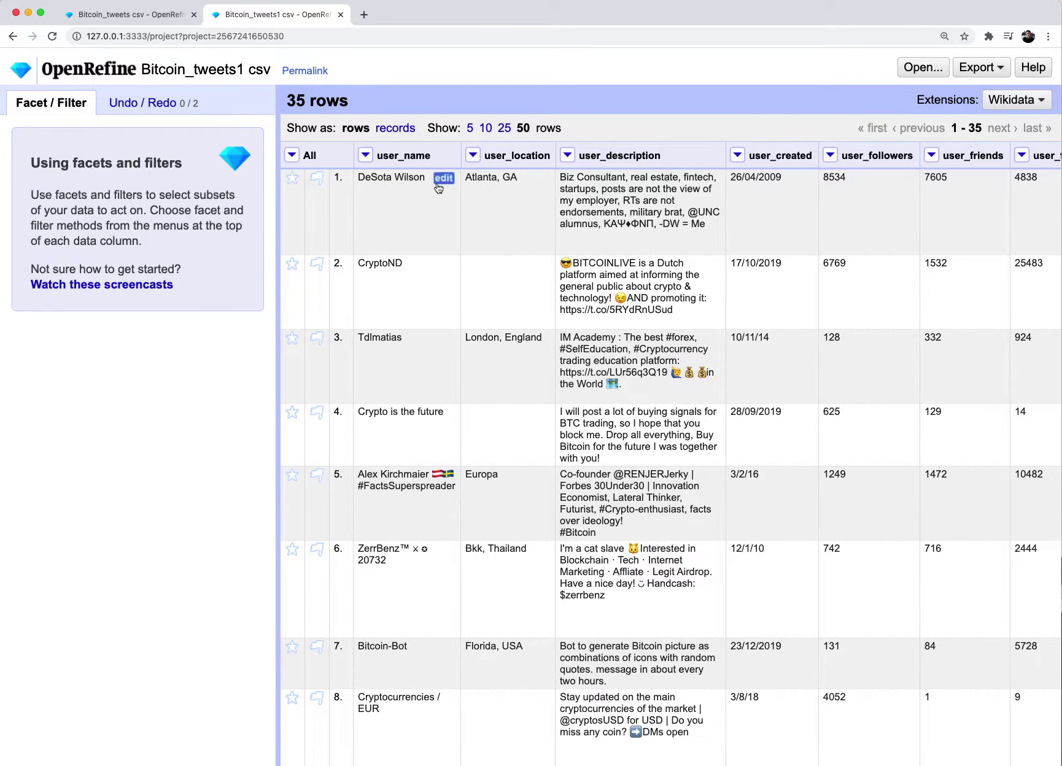
{"action": "left_click", "coordinate": [472, 155]}
{"action": "mouse_move", "coordinate": [514, 322]}
{"action": "mouse_move", "coordinate": [515, 347]}
{"action": "left_click", "coordinate": [599, 351]}
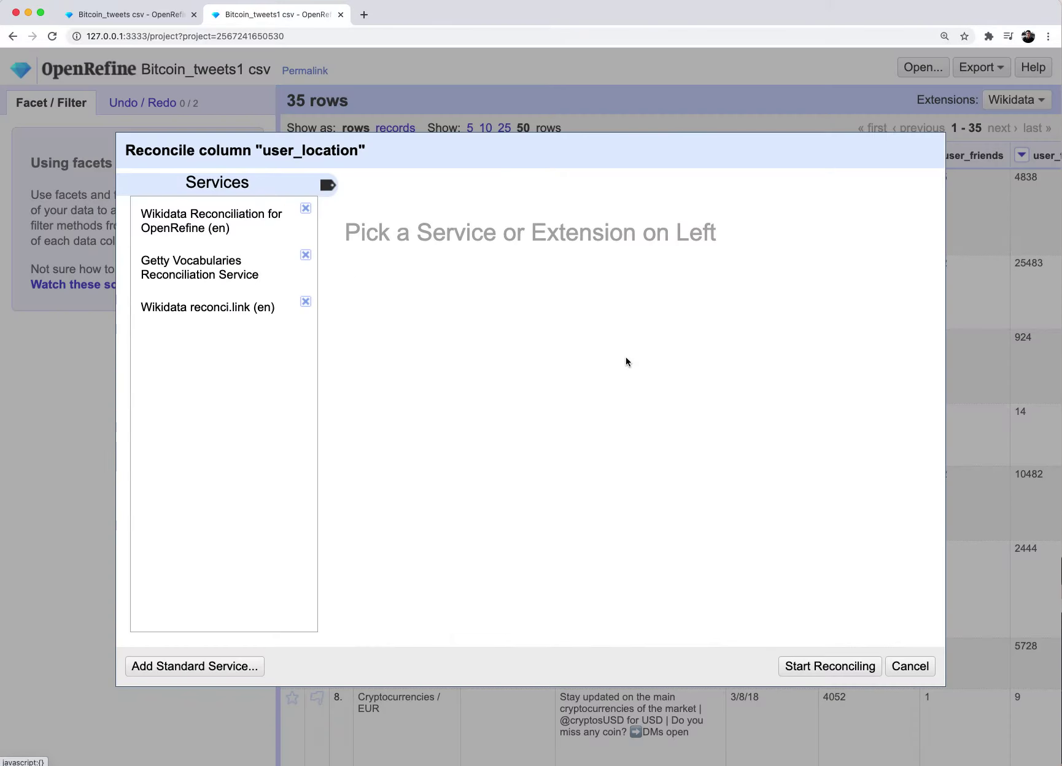
{"action": "left_click", "coordinate": [210, 314]}
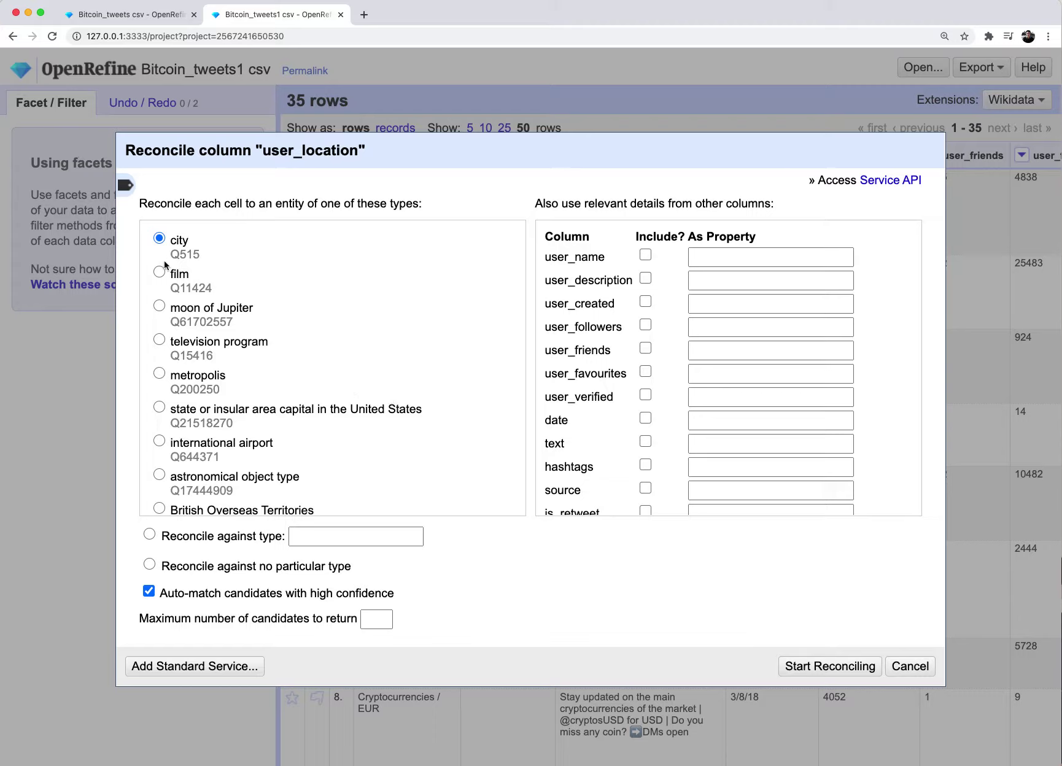
Step: Keep city (Q515) as the type and launch reconciliation of the user_location cells
{"action": "scroll", "coordinate": [191, 244], "scroll_direction": "down", "scroll_amount": 1}
{"action": "scroll", "coordinate": [178, 244], "scroll_direction": "up", "scroll_amount": 1}
{"action": "left_click", "coordinate": [838, 671]}
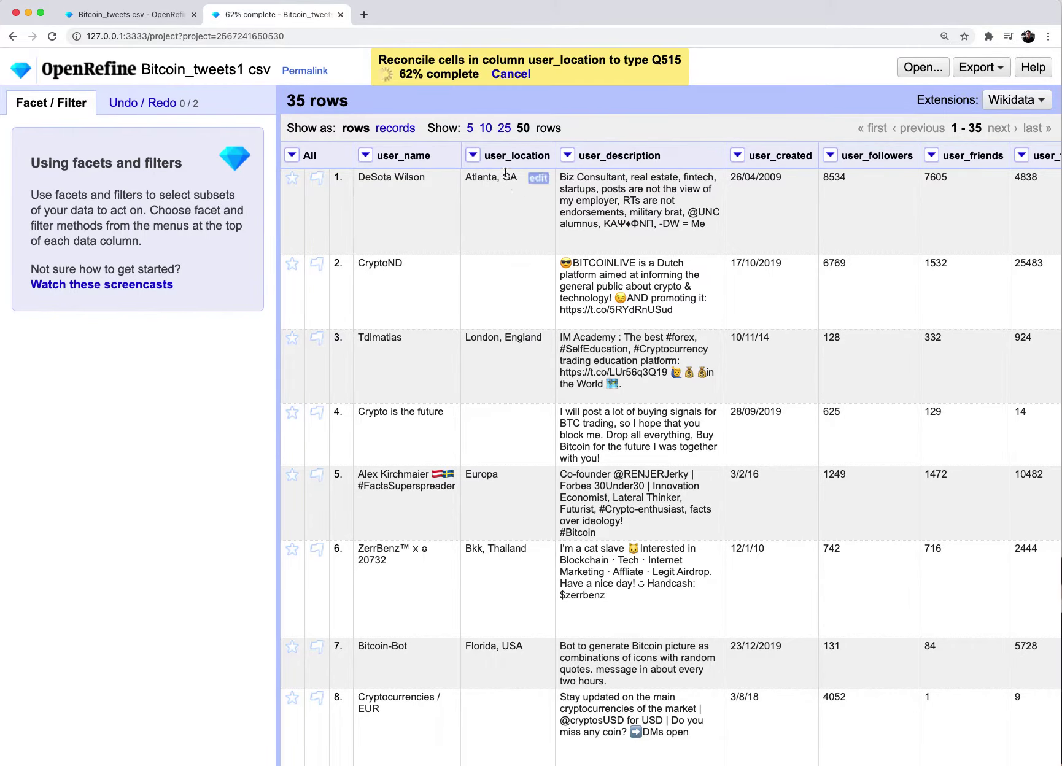
Step: Scroll the table while user_location reconciliation reaches 100%, ending with 7 matched and 13 unmatched
{"action": "scroll", "coordinate": [512, 430], "scroll_direction": "down", "scroll_amount": 4}
{"action": "scroll", "coordinate": [511, 455], "scroll_direction": "down", "scroll_amount": 20}
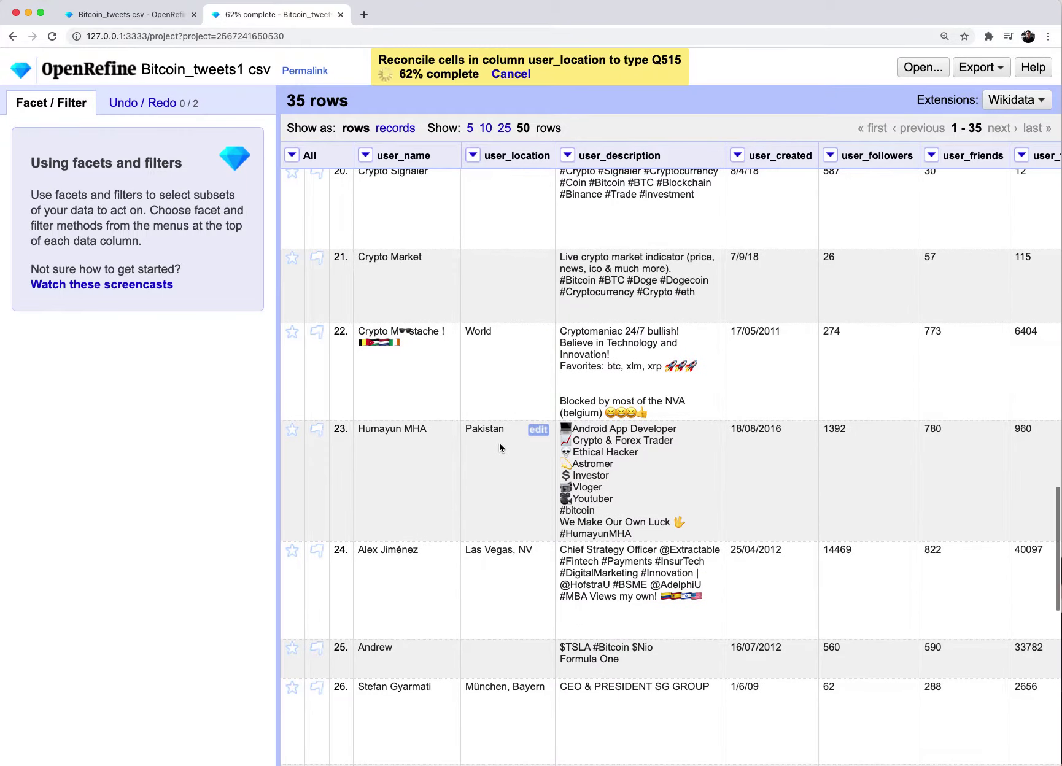
{"action": "scroll", "coordinate": [494, 445], "scroll_direction": "down", "scroll_amount": 12}
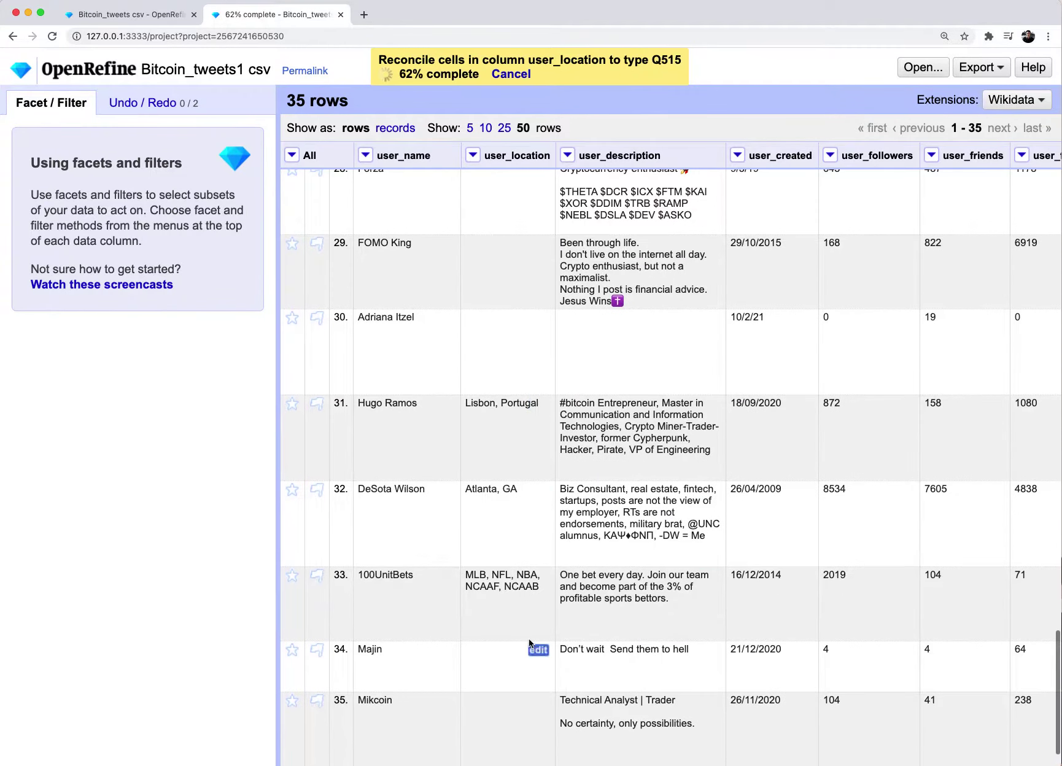
{"action": "scroll", "coordinate": [522, 614], "scroll_direction": "down", "scroll_amount": 1}
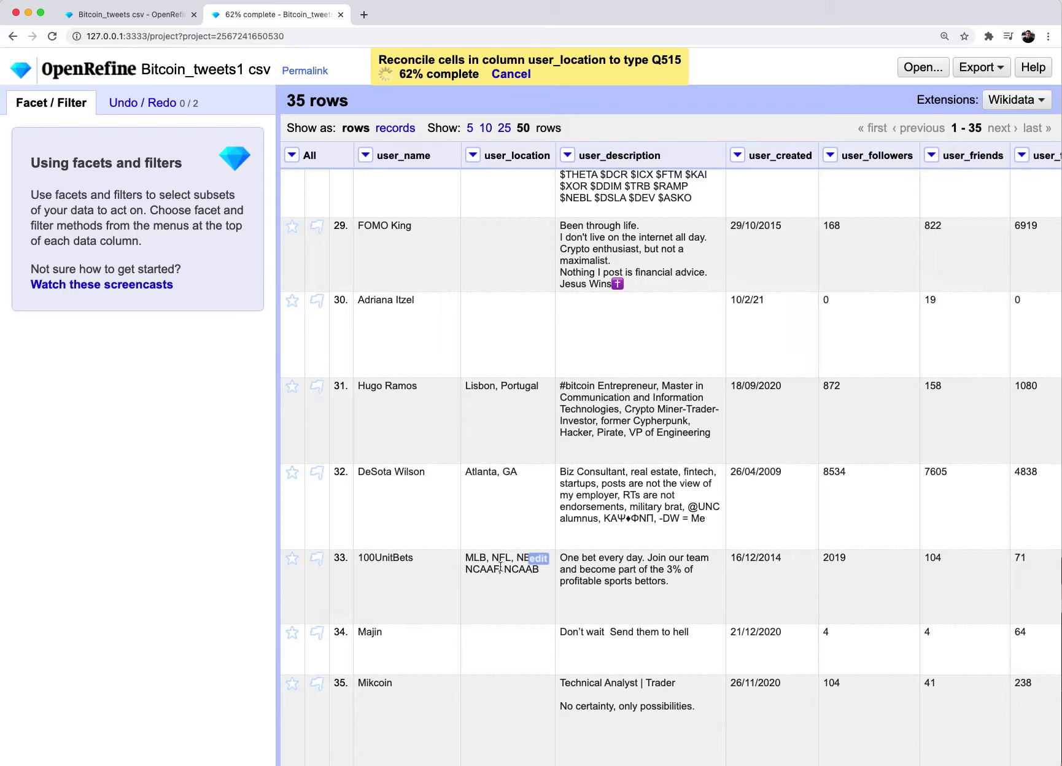
{"action": "scroll", "coordinate": [499, 570], "scroll_direction": "up", "scroll_amount": 20}
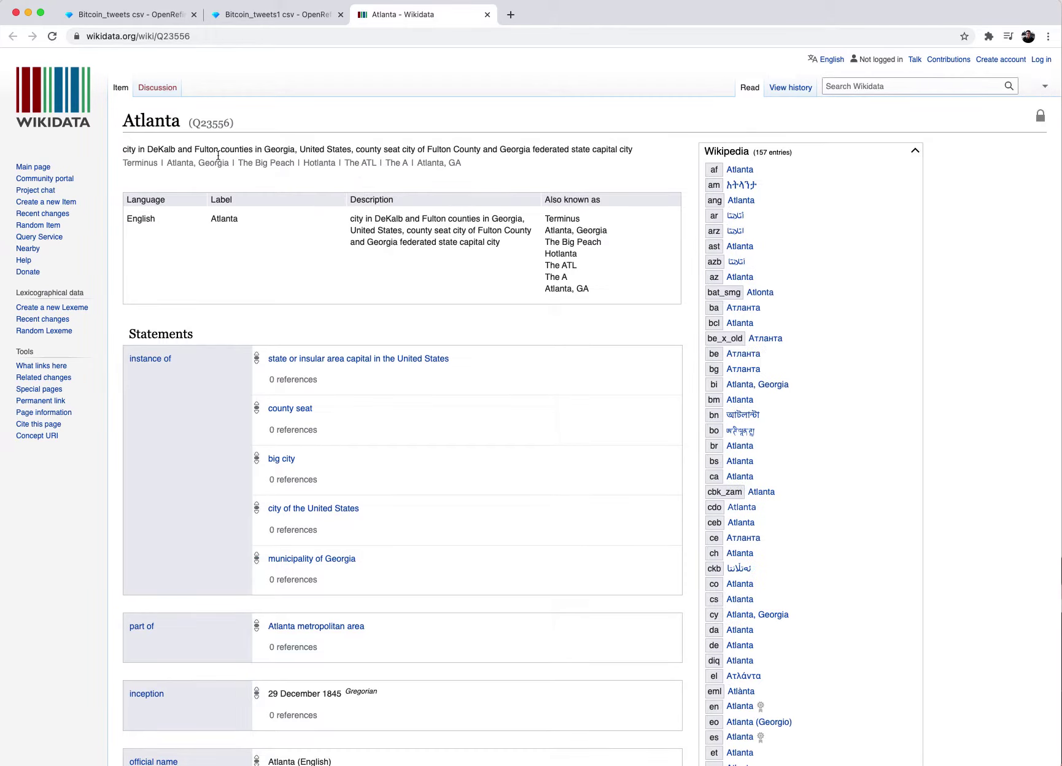
Step: Review the Atlanta (Q23556) Wikidata page, then close its tab to return to Bitcoin_tweets1 csv
{"action": "scroll", "coordinate": [250, 177], "scroll_direction": "down", "scroll_amount": 5}
{"action": "scroll", "coordinate": [264, 161], "scroll_direction": "up", "scroll_amount": 2}
{"action": "scroll", "coordinate": [266, 159], "scroll_direction": "up", "scroll_amount": 3}
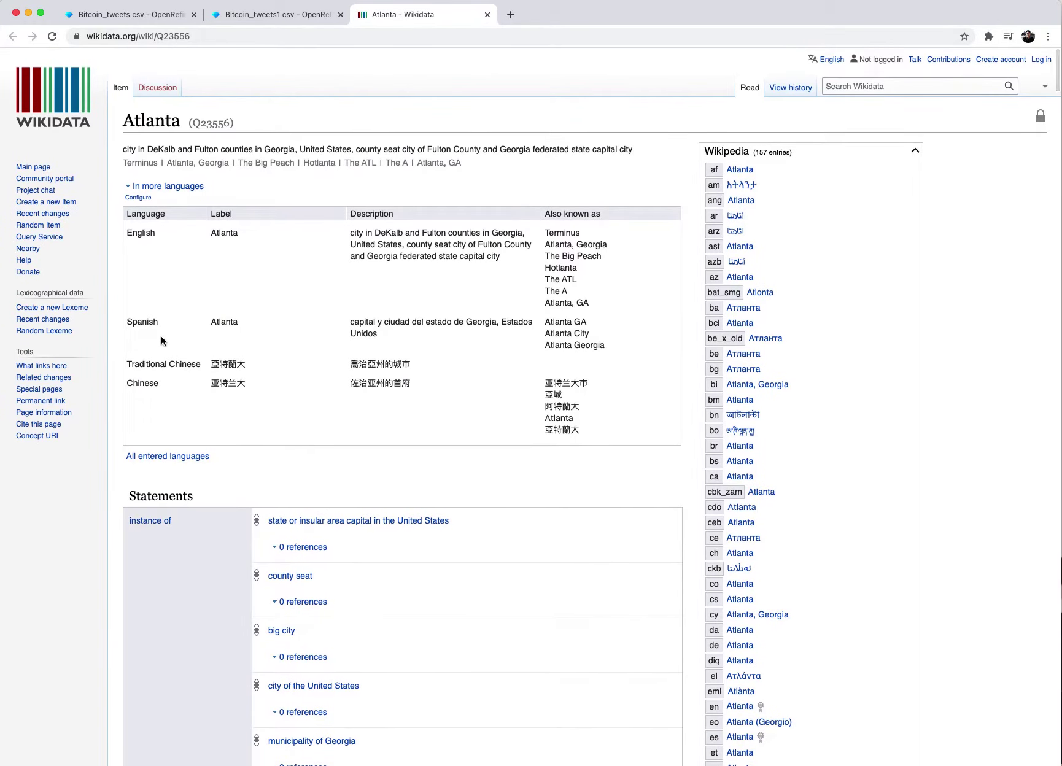
{"action": "scroll", "coordinate": [340, 325], "scroll_direction": "down", "scroll_amount": 12}
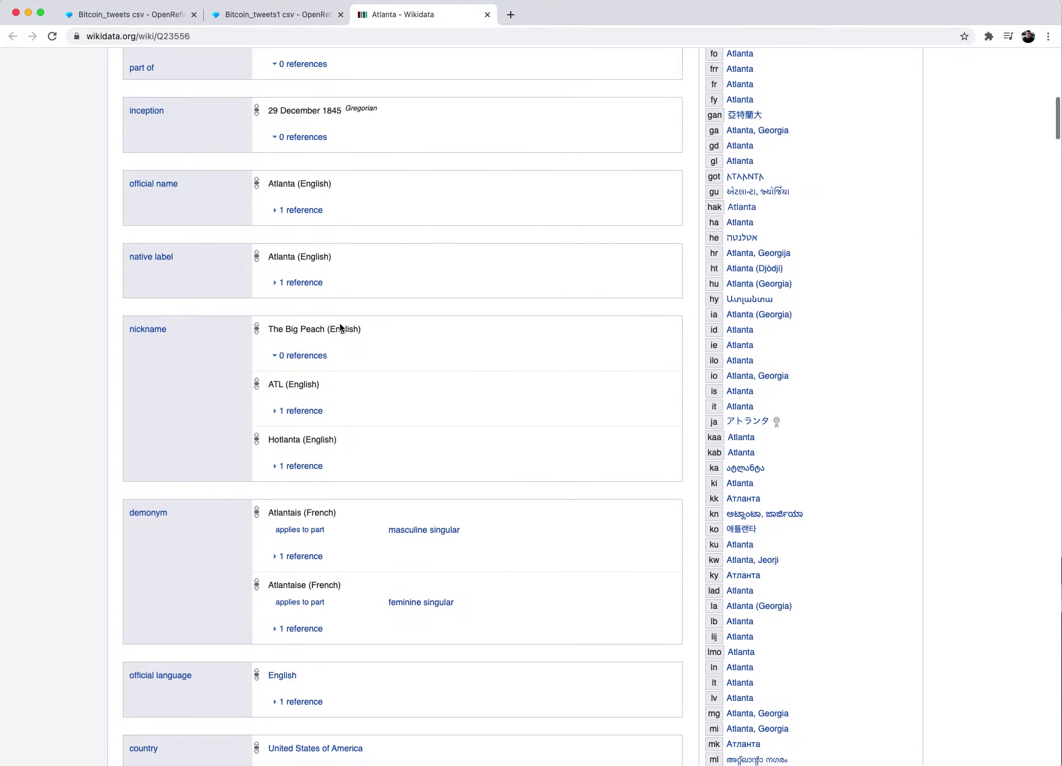
{"action": "scroll", "coordinate": [341, 327], "scroll_direction": "up", "scroll_amount": 2}
{"action": "left_click", "coordinate": [488, 14]}
{"action": "scroll", "coordinate": [572, 430], "scroll_direction": "down", "scroll_amount": 1}
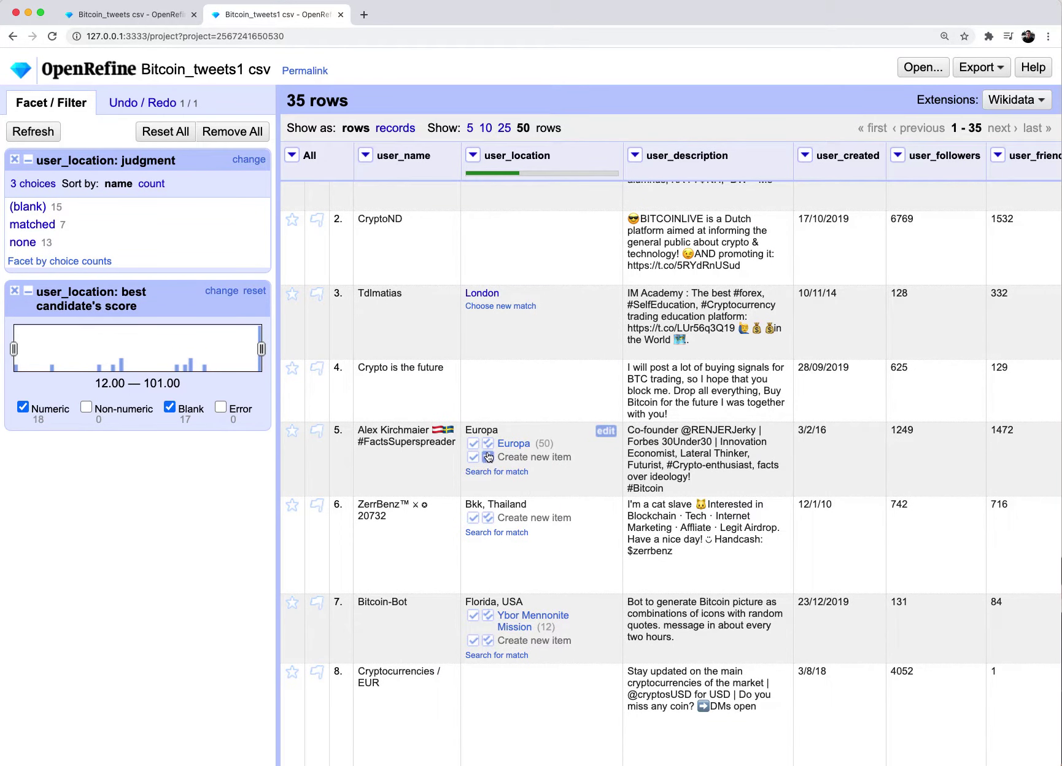
{"action": "mouse_move", "coordinate": [524, 450]}
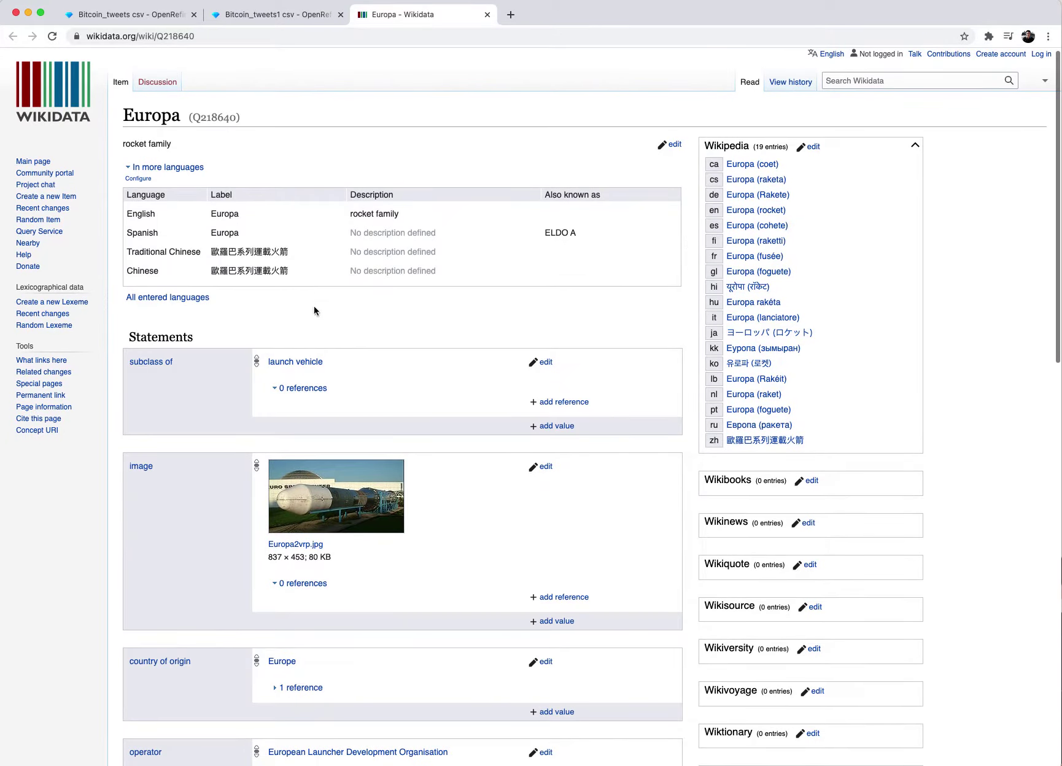
{"action": "left_click", "coordinate": [487, 15]}
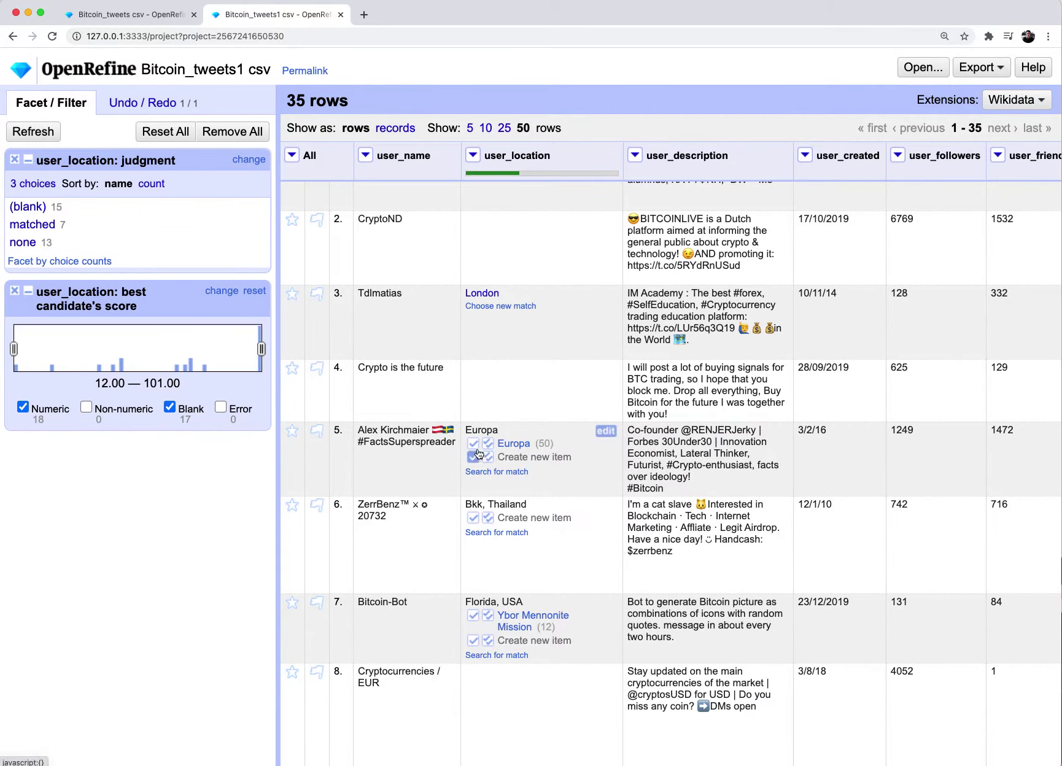
{"action": "mouse_move", "coordinate": [462, 453]}
{"action": "mouse_move", "coordinate": [510, 451]}
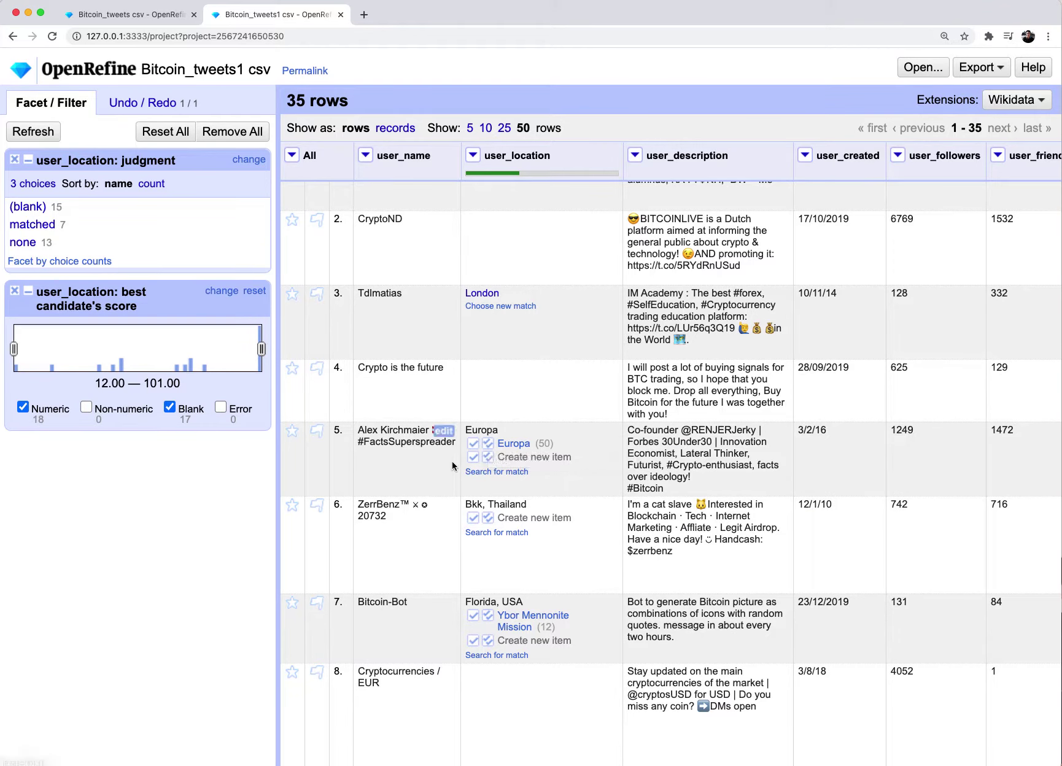
{"action": "scroll", "coordinate": [540, 493], "scroll_direction": "down", "scroll_amount": 4}
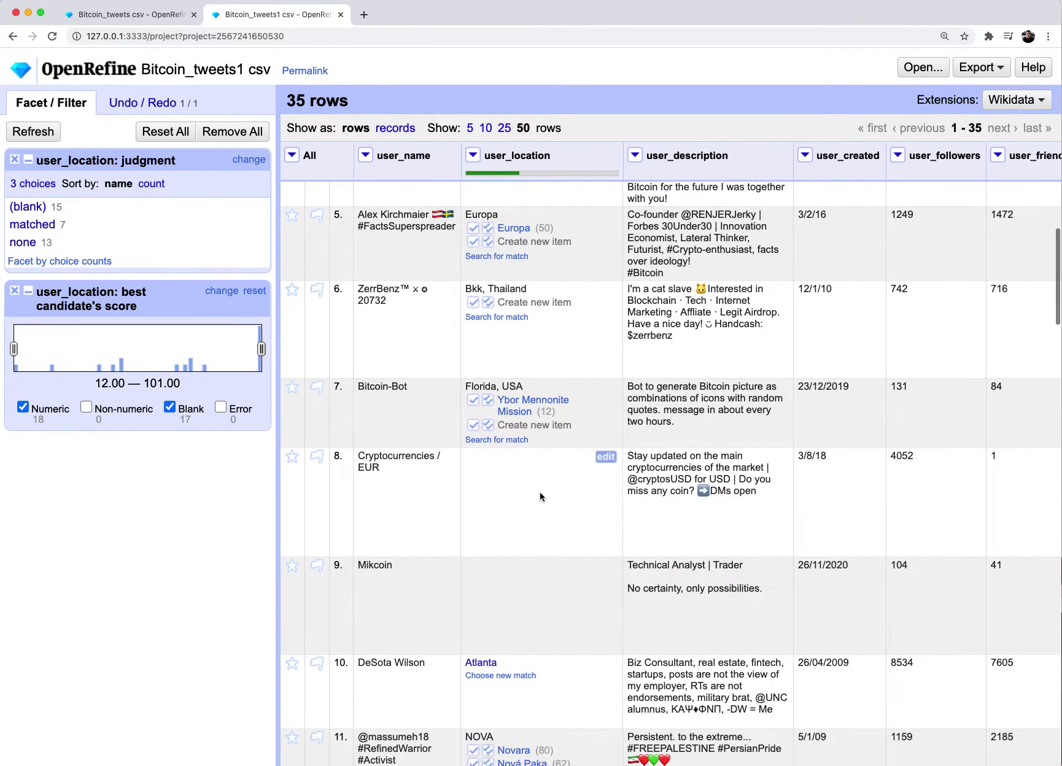
{"action": "scroll", "coordinate": [538, 491], "scroll_direction": "down", "scroll_amount": 5}
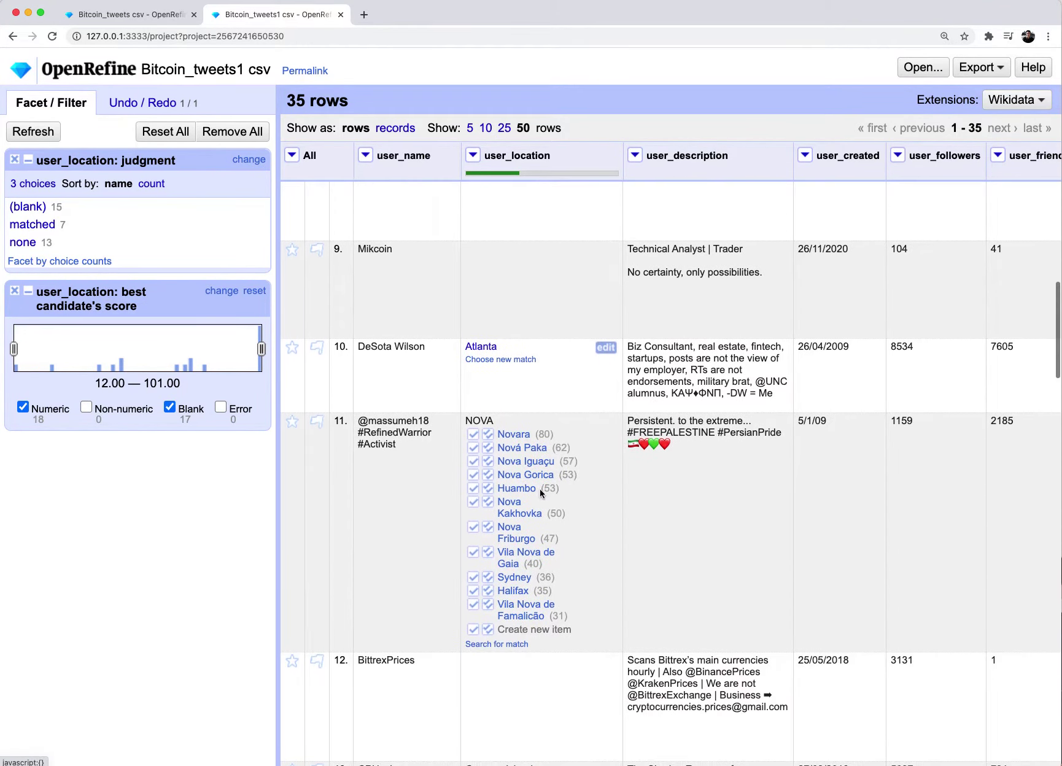
{"action": "mouse_move", "coordinate": [539, 488]}
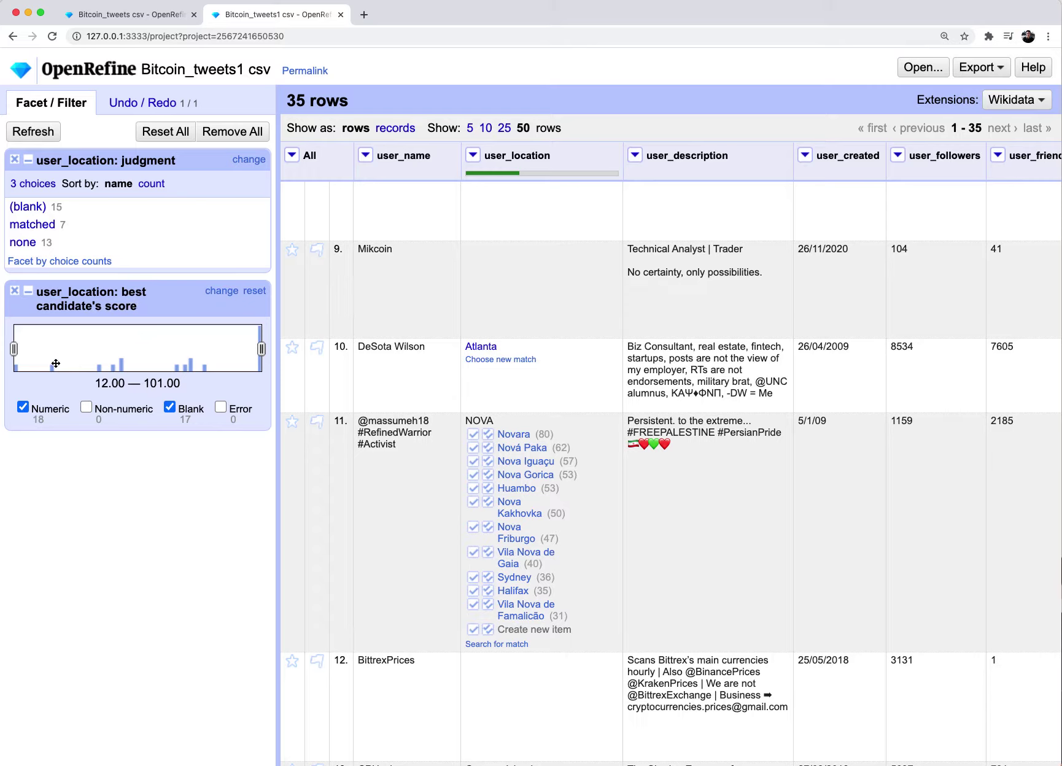
Step: Try narrowing the best candidate score facet, then reset it to the full range
{"action": "left_click_drag", "start_coordinate": [14, 349], "coordinate": [131, 372]}
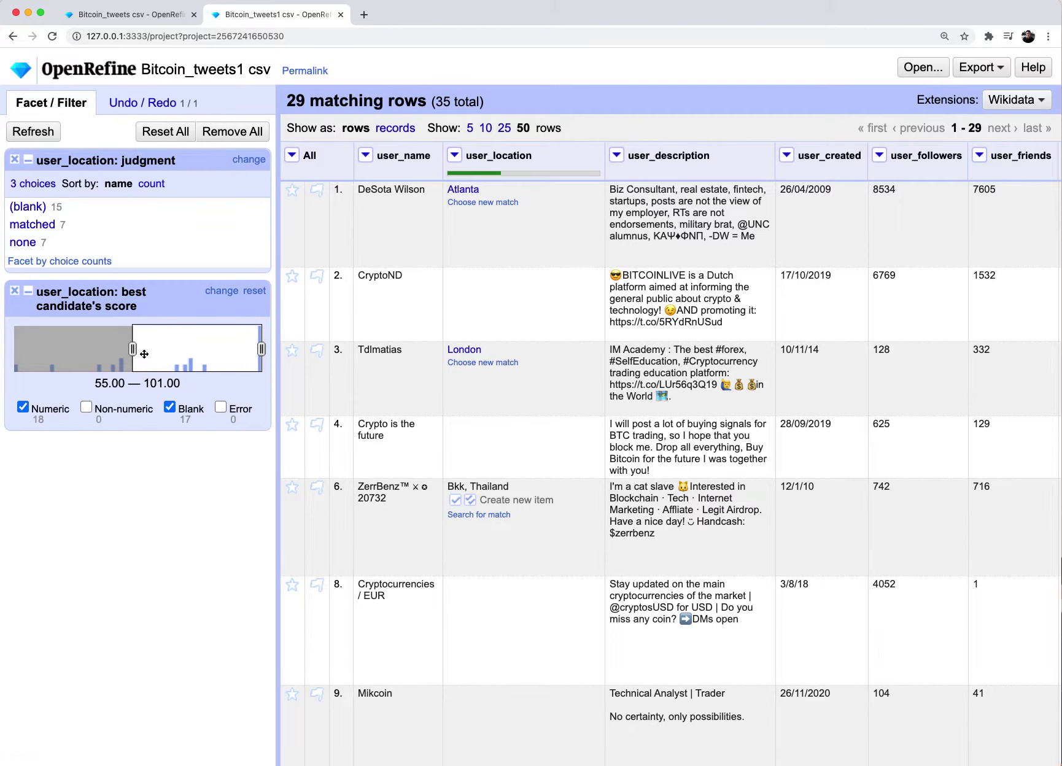
{"action": "left_click_drag", "start_coordinate": [132, 349], "coordinate": [14, 348]}
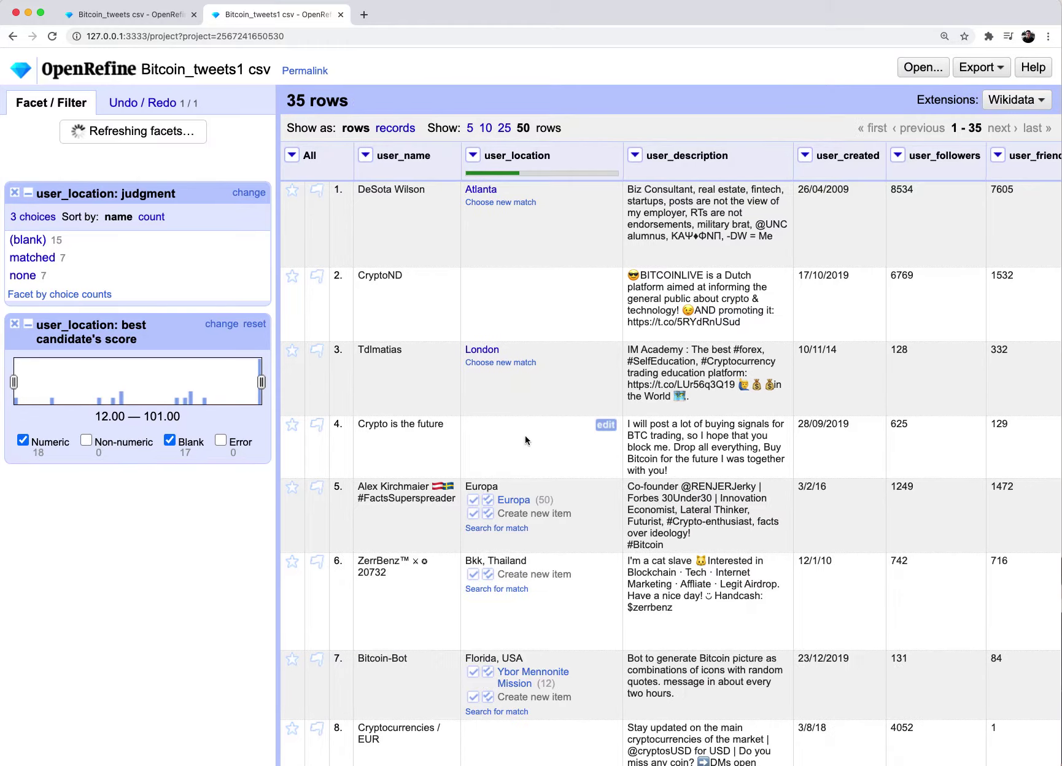
{"action": "scroll", "coordinate": [536, 576], "scroll_direction": "down", "scroll_amount": 9}
{"action": "scroll", "coordinate": [536, 577], "scroll_direction": "down", "scroll_amount": 1}
Step: Set the best candidate score filter to 59.00–101.00, leaving 29 of 35 rows
{"action": "left_click_drag", "start_coordinate": [13, 349], "coordinate": [143, 349]}
{"action": "scroll", "coordinate": [527, 532], "scroll_direction": "down", "scroll_amount": 15}
{"action": "scroll", "coordinate": [528, 532], "scroll_direction": "up", "scroll_amount": 10}
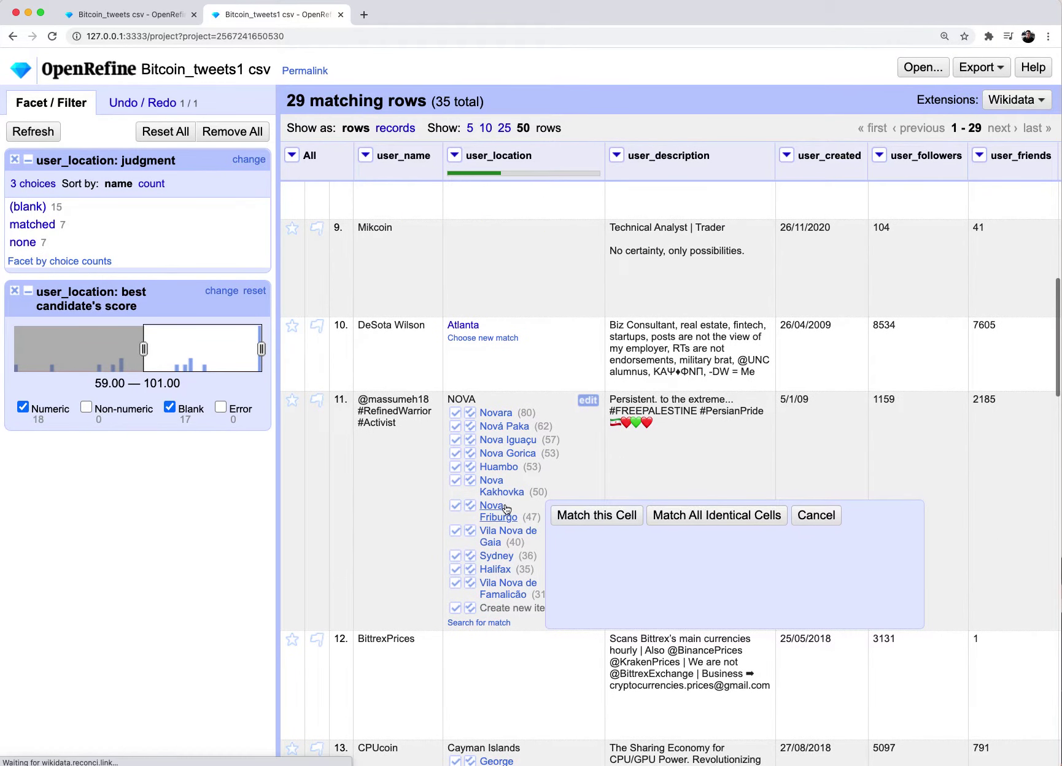
{"action": "scroll", "coordinate": [517, 501], "scroll_direction": "up", "scroll_amount": 10}
{"action": "scroll", "coordinate": [531, 454], "scroll_direction": "up", "scroll_amount": 5}
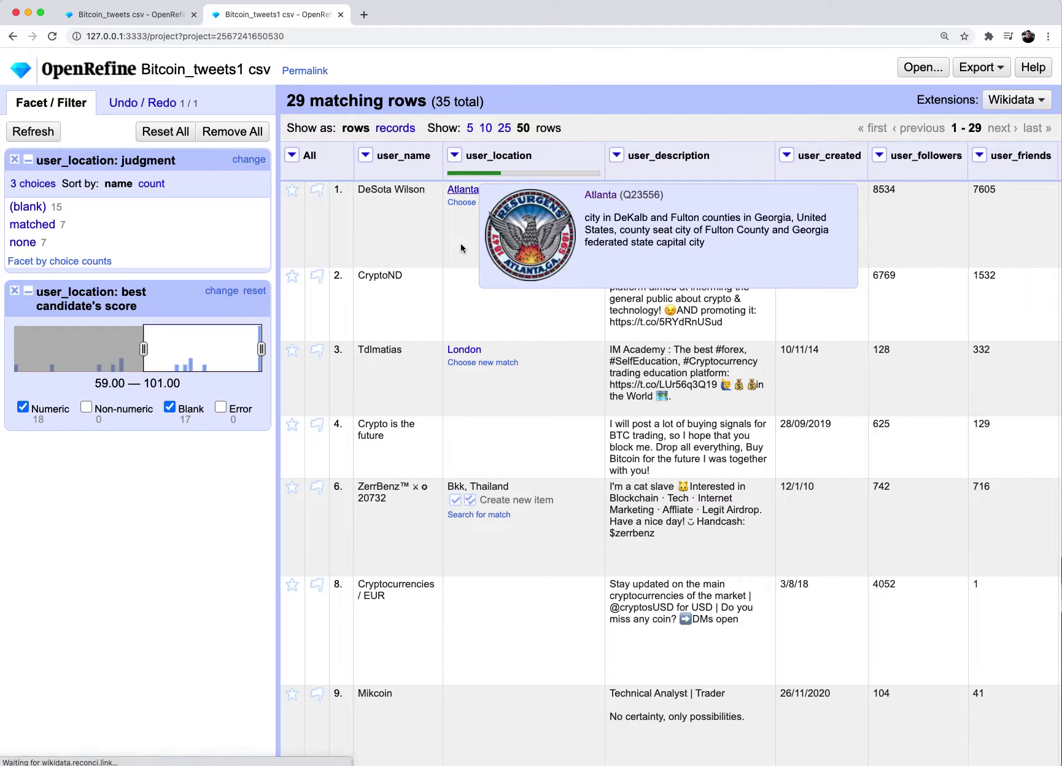
{"action": "mouse_move", "coordinate": [464, 350]}
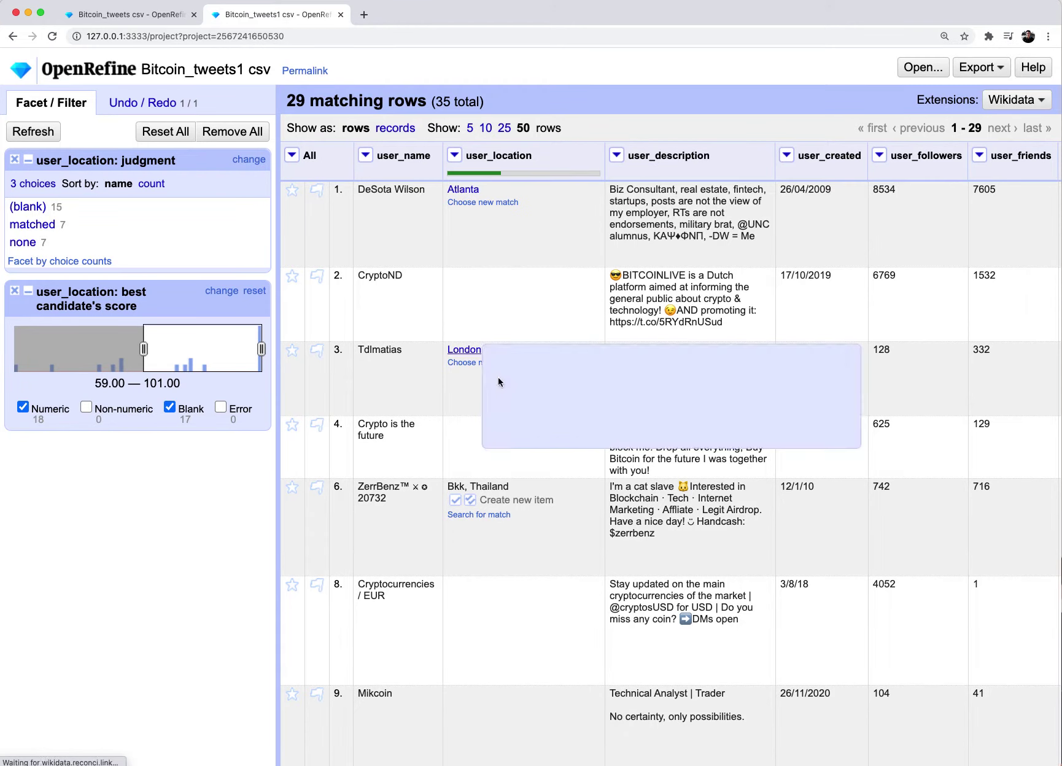
Step: Open Add columns from reconciled values for user_location and browse the suggested properties
{"action": "left_click", "coordinate": [455, 156]}
{"action": "mouse_move", "coordinate": [485, 229]}
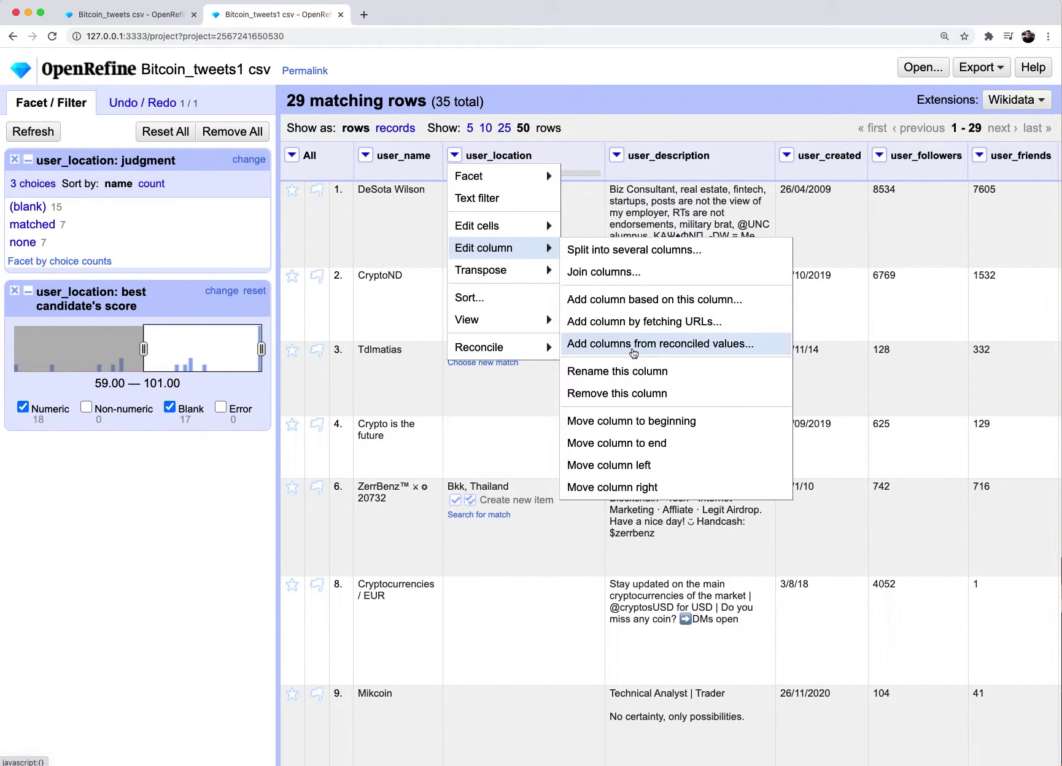
{"action": "left_click", "coordinate": [634, 350]}
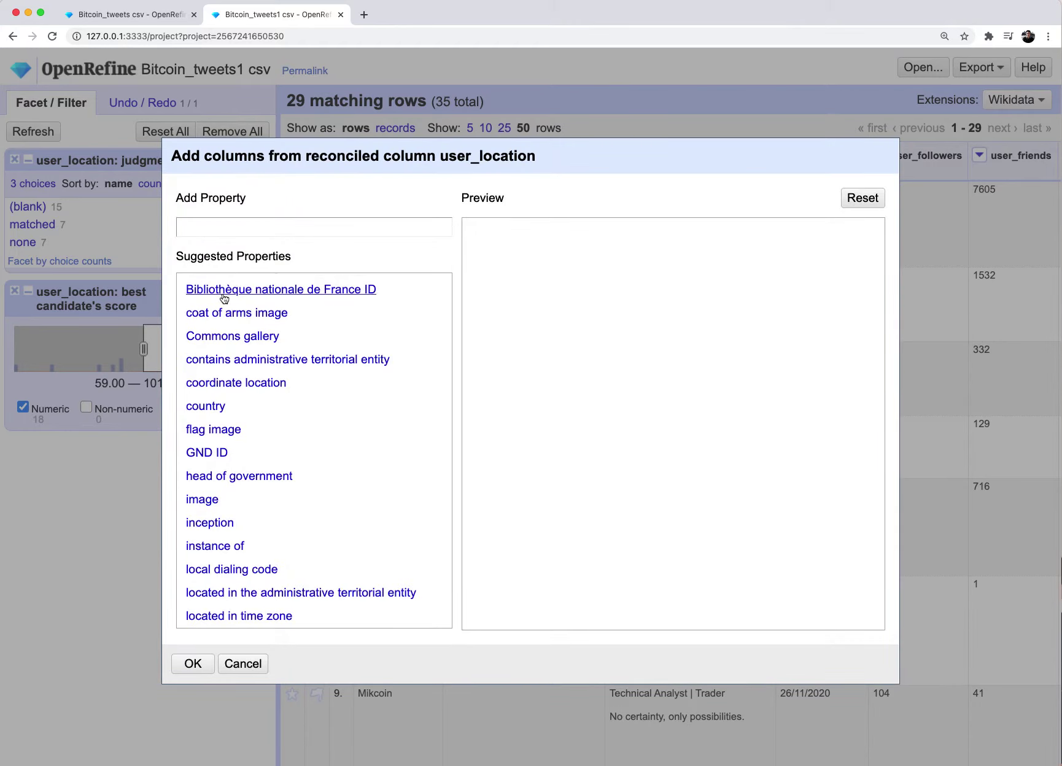
{"action": "scroll", "coordinate": [225, 298], "scroll_direction": "down", "scroll_amount": 3}
{"action": "scroll", "coordinate": [230, 304], "scroll_direction": "down", "scroll_amount": 1}
{"action": "scroll", "coordinate": [246, 402], "scroll_direction": "up", "scroll_amount": 3}
{"action": "scroll", "coordinate": [325, 509], "scroll_direction": "down", "scroll_amount": 3}
{"action": "scroll", "coordinate": [317, 497], "scroll_direction": "down", "scroll_amount": 2}
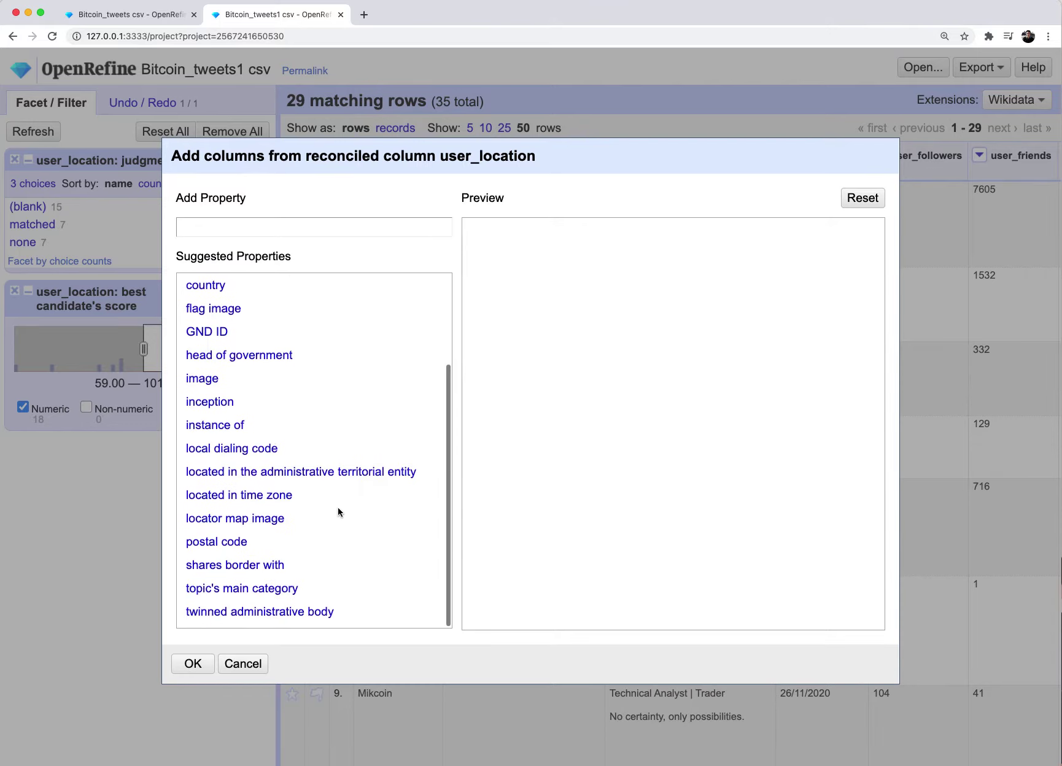
{"action": "scroll", "coordinate": [337, 509], "scroll_direction": "up", "scroll_amount": 5}
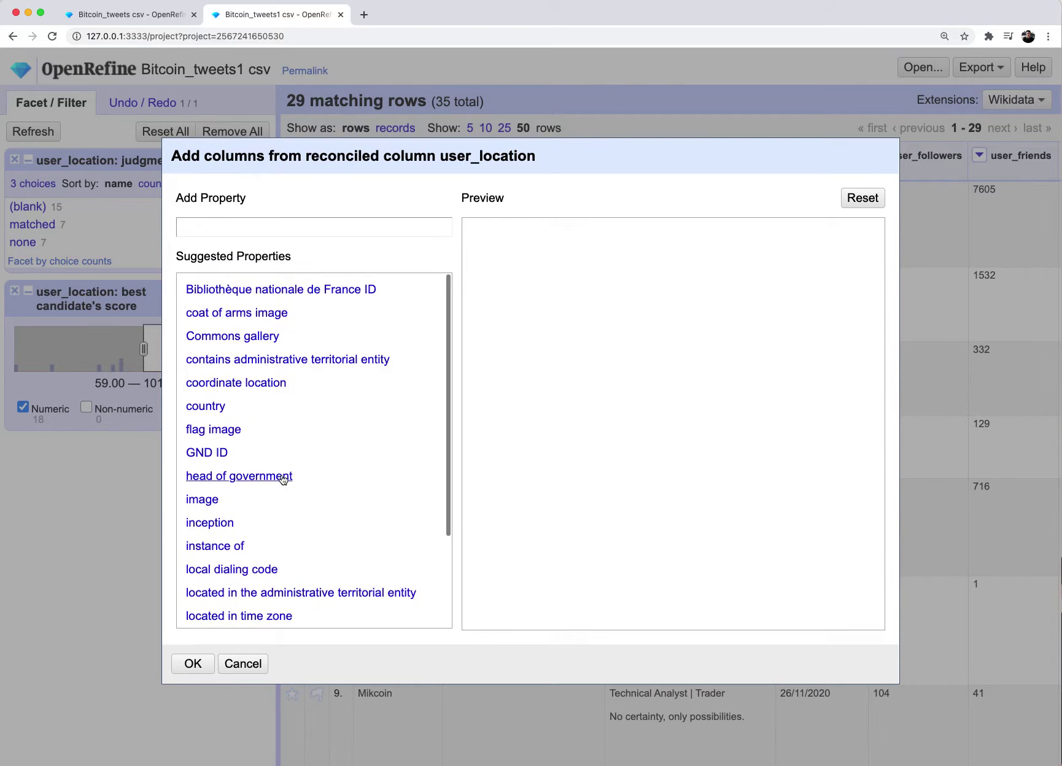
Step: Add a Wikidata 'head of government' column after checking its preview for Atlanta and London
{"action": "left_click", "coordinate": [281, 477]}
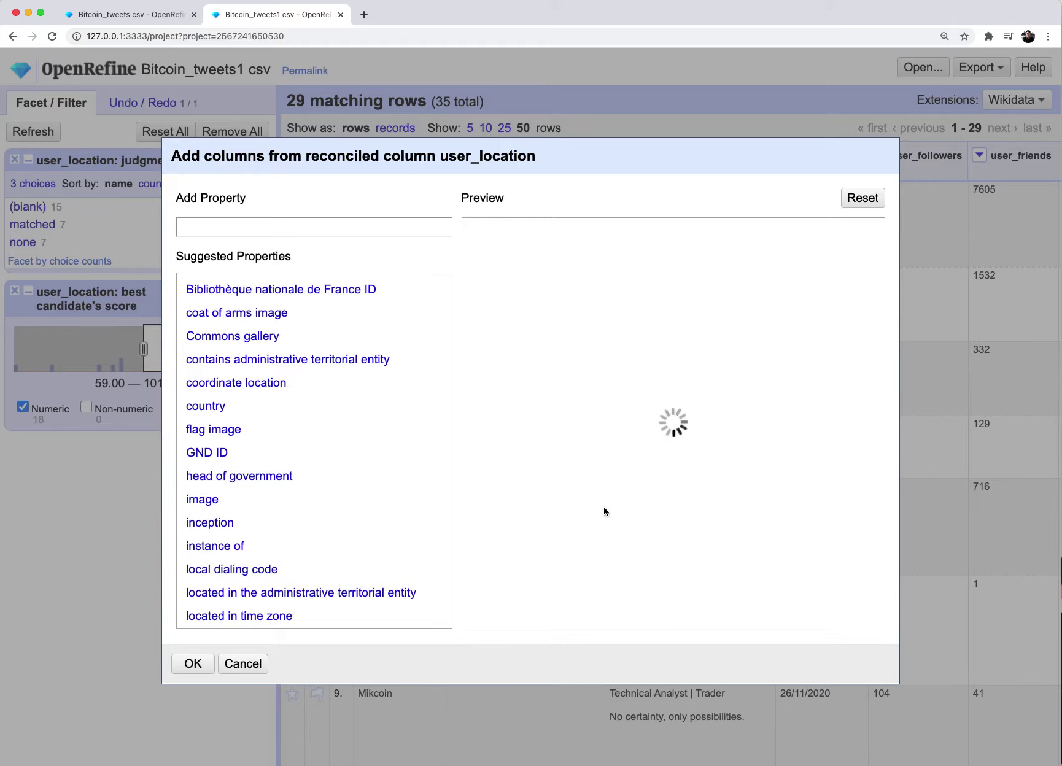
{"action": "scroll", "coordinate": [559, 267], "scroll_direction": "down", "scroll_amount": 3}
{"action": "scroll", "coordinate": [562, 344], "scroll_direction": "up", "scroll_amount": 3}
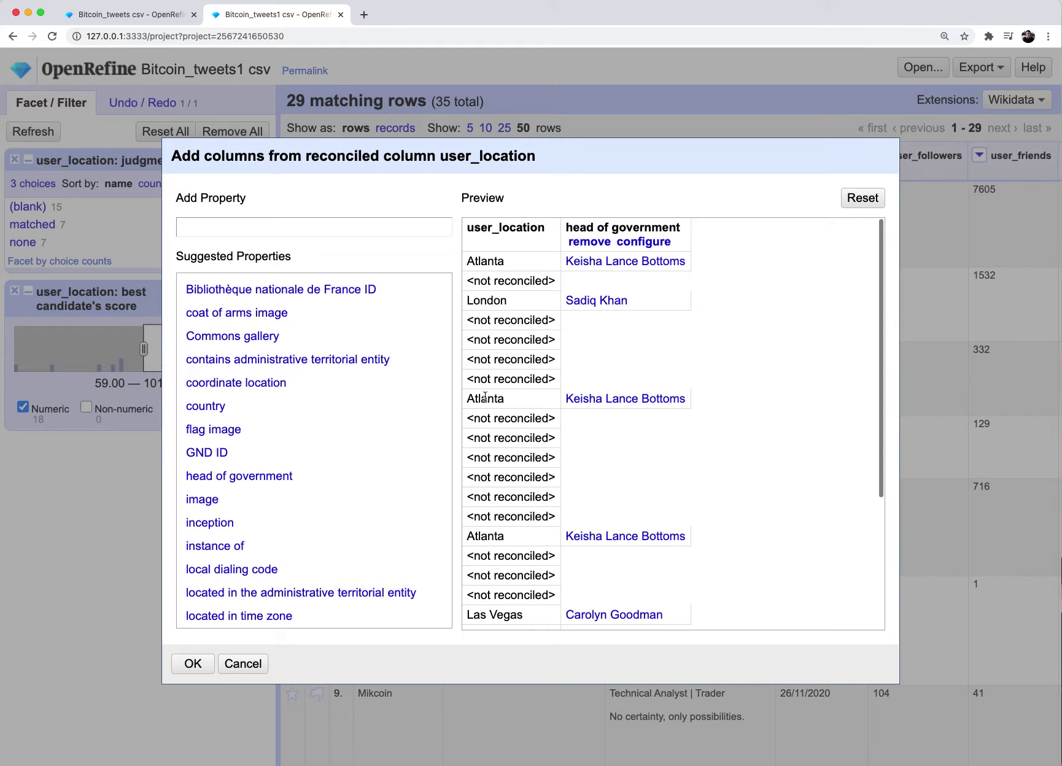
{"action": "scroll", "coordinate": [692, 409], "scroll_direction": "down", "scroll_amount": 3}
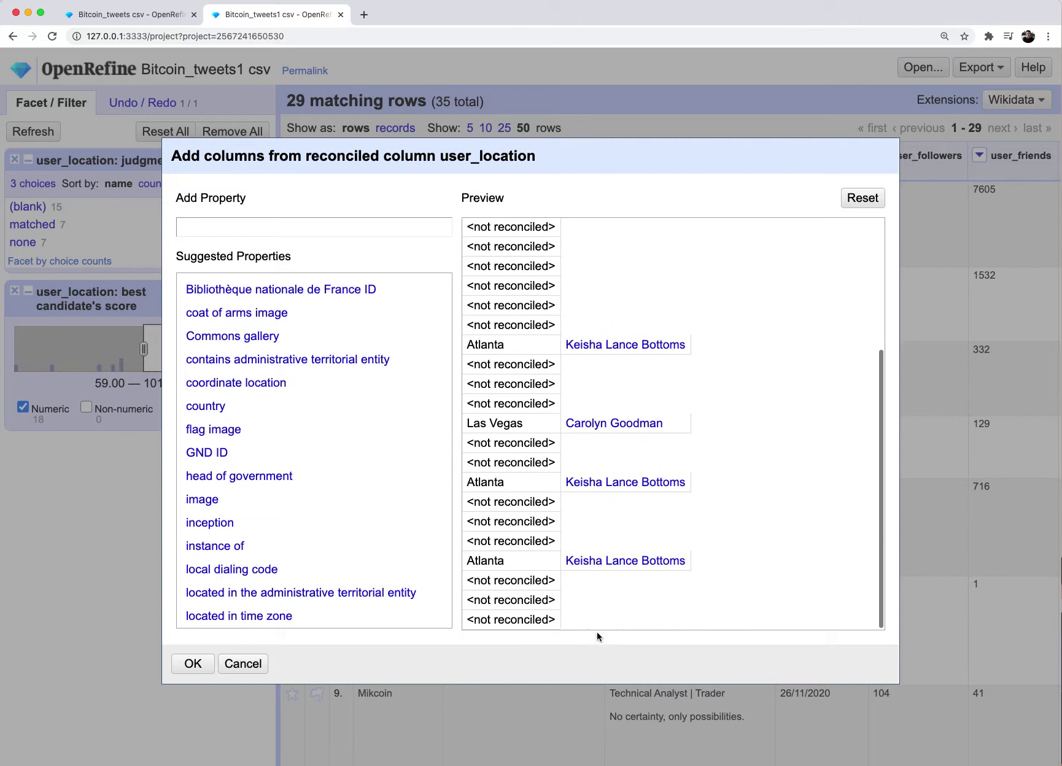
{"action": "left_click", "coordinate": [193, 663]}
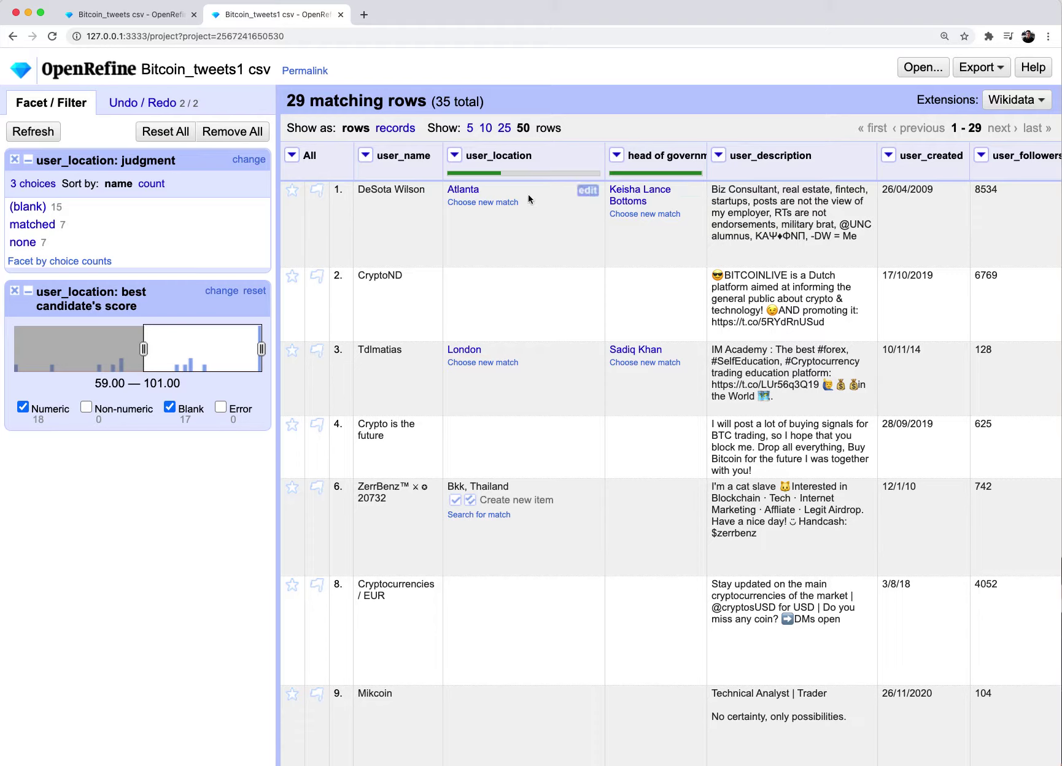
{"action": "mouse_move", "coordinate": [478, 193]}
{"action": "left_click", "coordinate": [632, 192]}
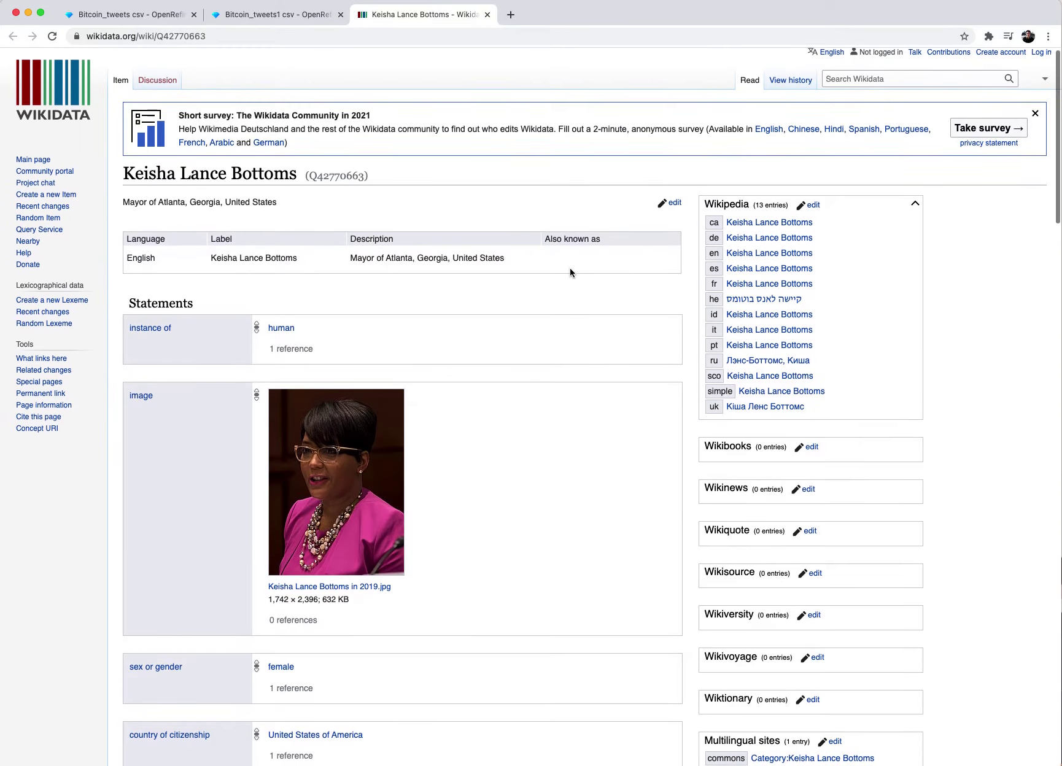
{"action": "scroll", "coordinate": [570, 273], "scroll_direction": "down", "scroll_amount": 10}
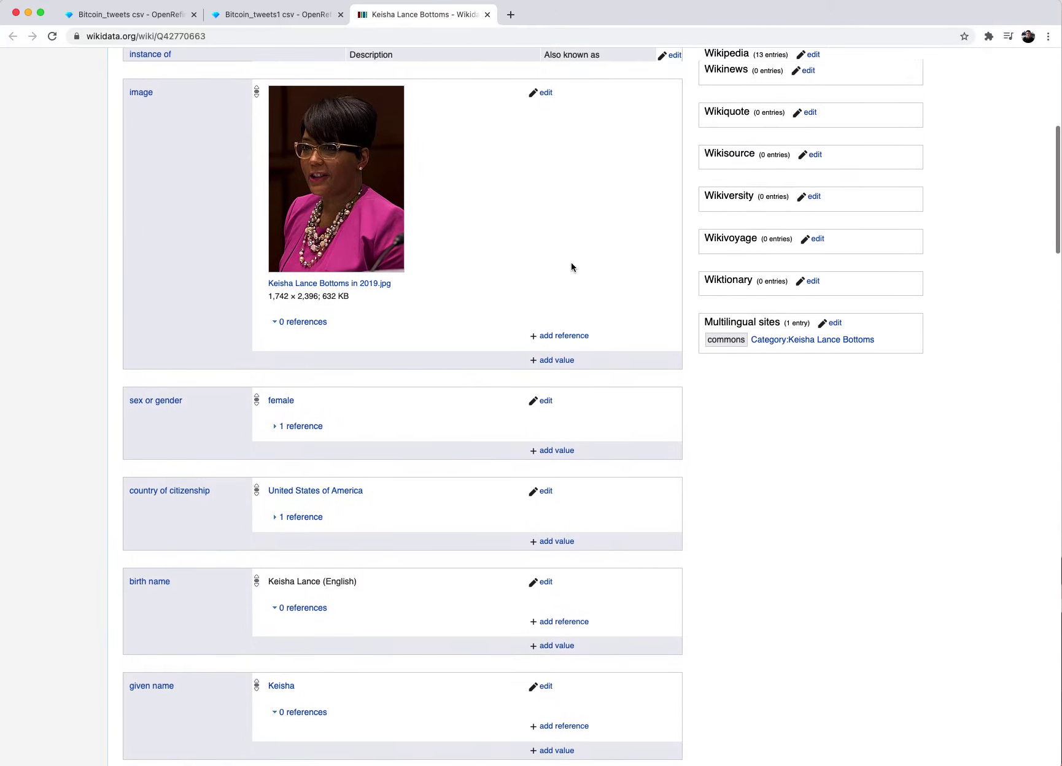
{"action": "scroll", "coordinate": [570, 267], "scroll_direction": "down", "scroll_amount": 12}
{"action": "scroll", "coordinate": [571, 266], "scroll_direction": "up", "scroll_amount": 15}
{"action": "scroll", "coordinate": [570, 266], "scroll_direction": "up", "scroll_amount": 5}
{"action": "left_click", "coordinate": [488, 14]}
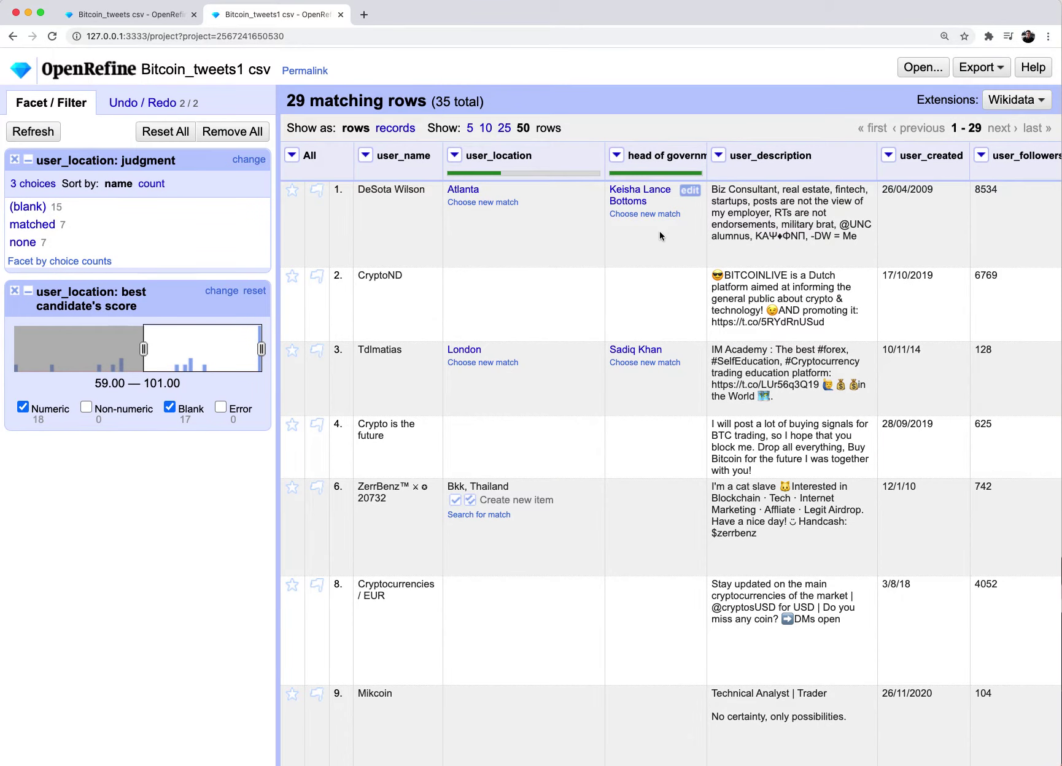
{"action": "mouse_move", "coordinate": [641, 204]}
{"action": "scroll", "coordinate": [635, 243], "scroll_direction": "right", "scroll_amount": 10}
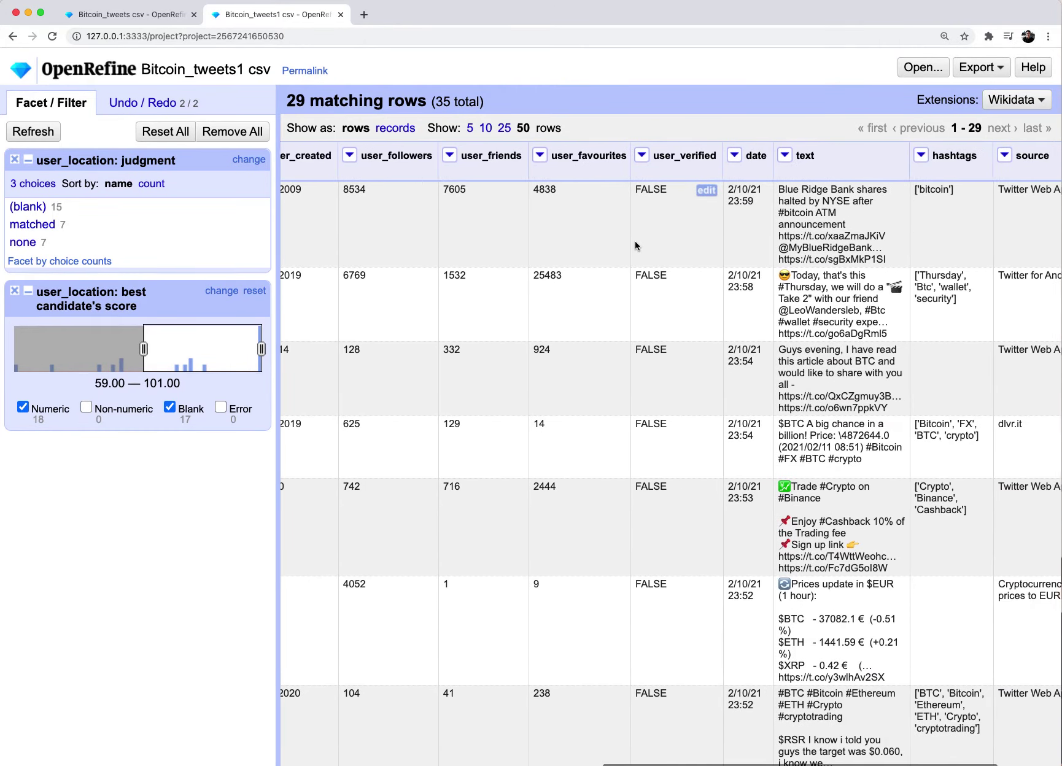
{"action": "scroll", "coordinate": [635, 241], "scroll_direction": "left", "scroll_amount": 10}
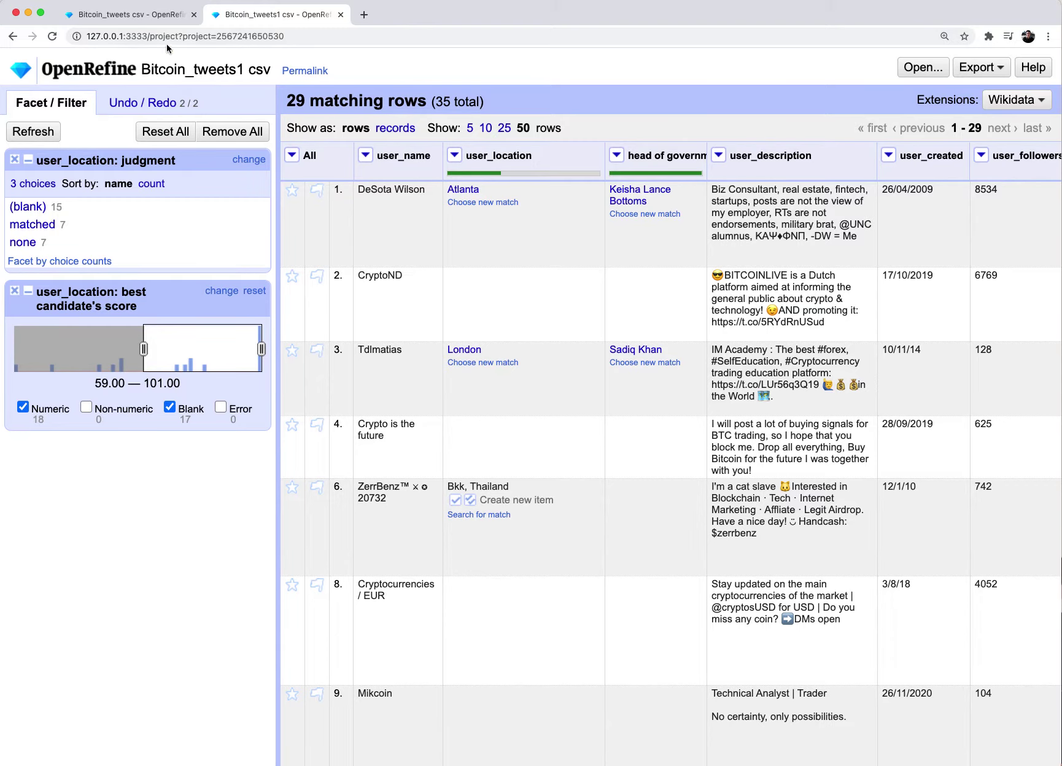
{"action": "left_click", "coordinate": [159, 18]}
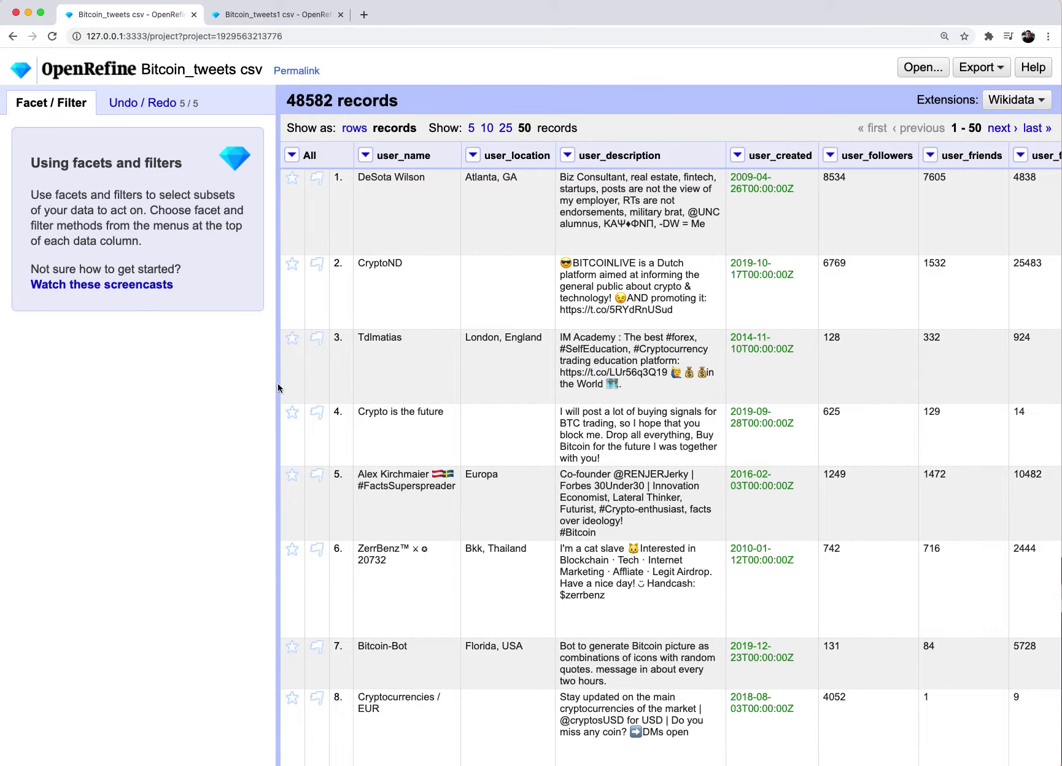
Step: In Undo / Redo, roll back to step 1, then reapply all five operations
{"action": "scroll", "coordinate": [524, 408], "scroll_direction": "down", "scroll_amount": 1}
{"action": "scroll", "coordinate": [534, 408], "scroll_direction": "up", "scroll_amount": 1}
{"action": "left_click", "coordinate": [139, 103]}
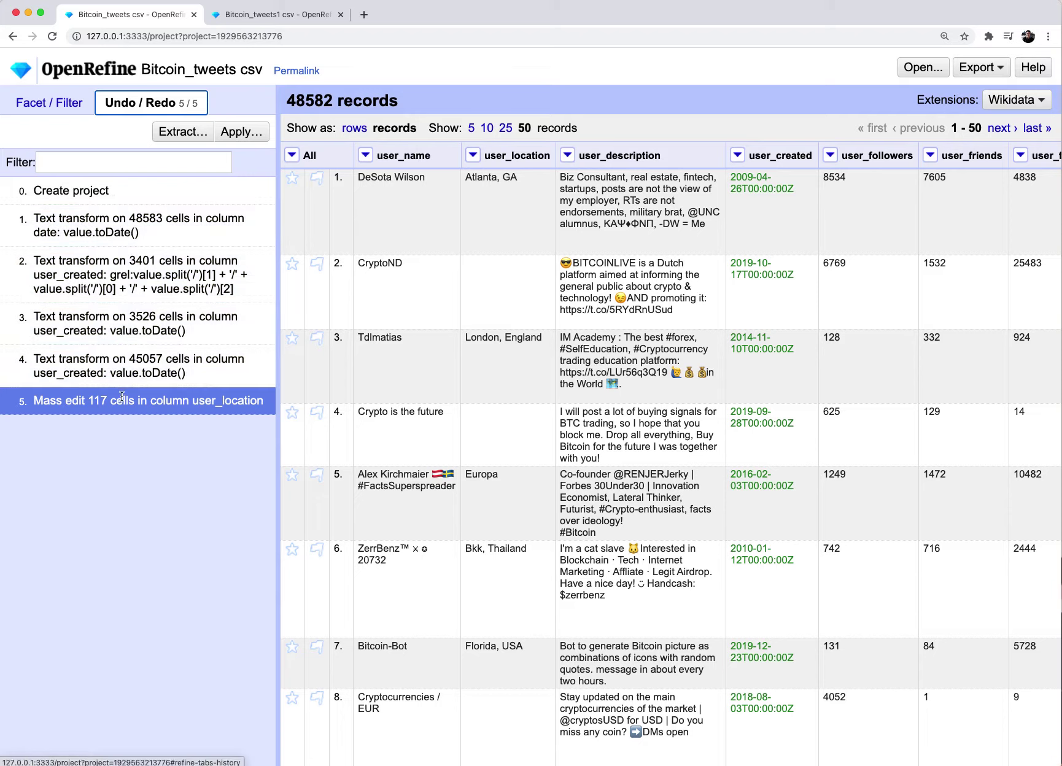
{"action": "left_click", "coordinate": [131, 218]}
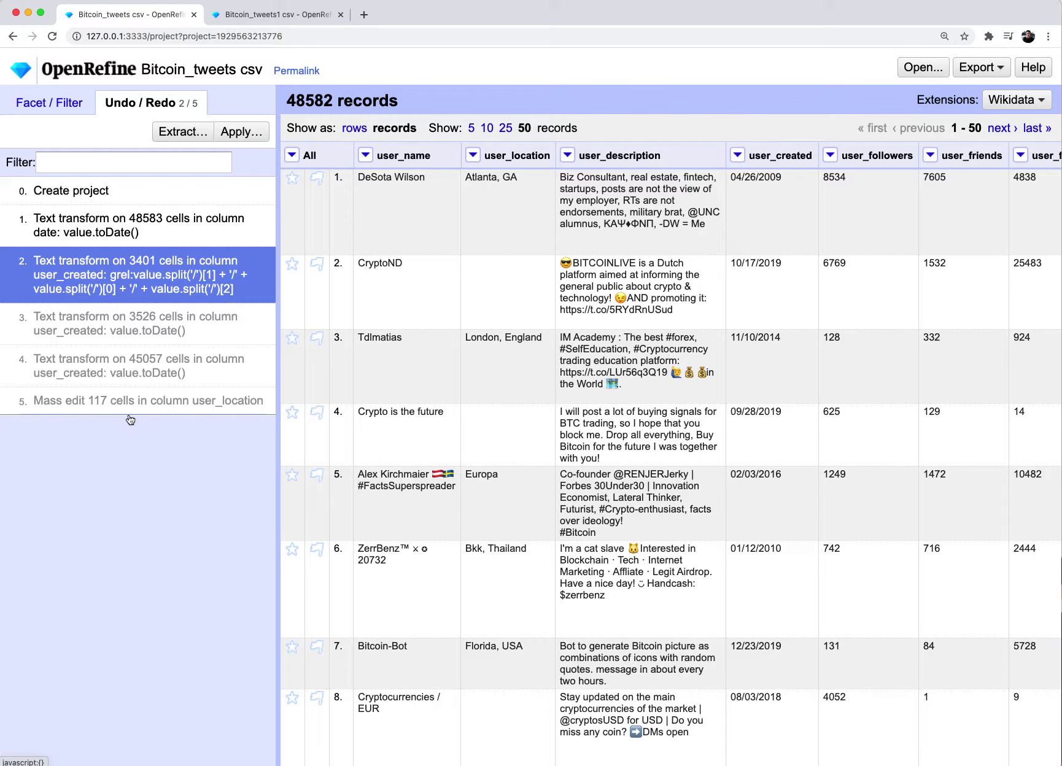
{"action": "left_click", "coordinate": [128, 407]}
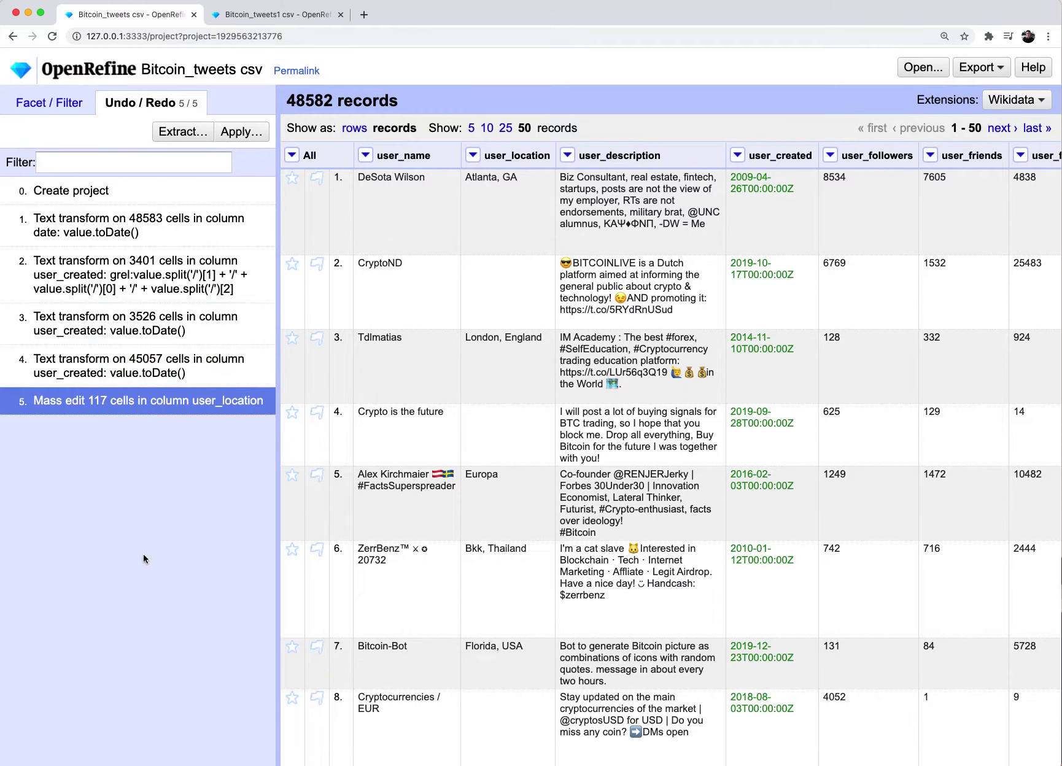
{"action": "left_click", "coordinate": [177, 136]}
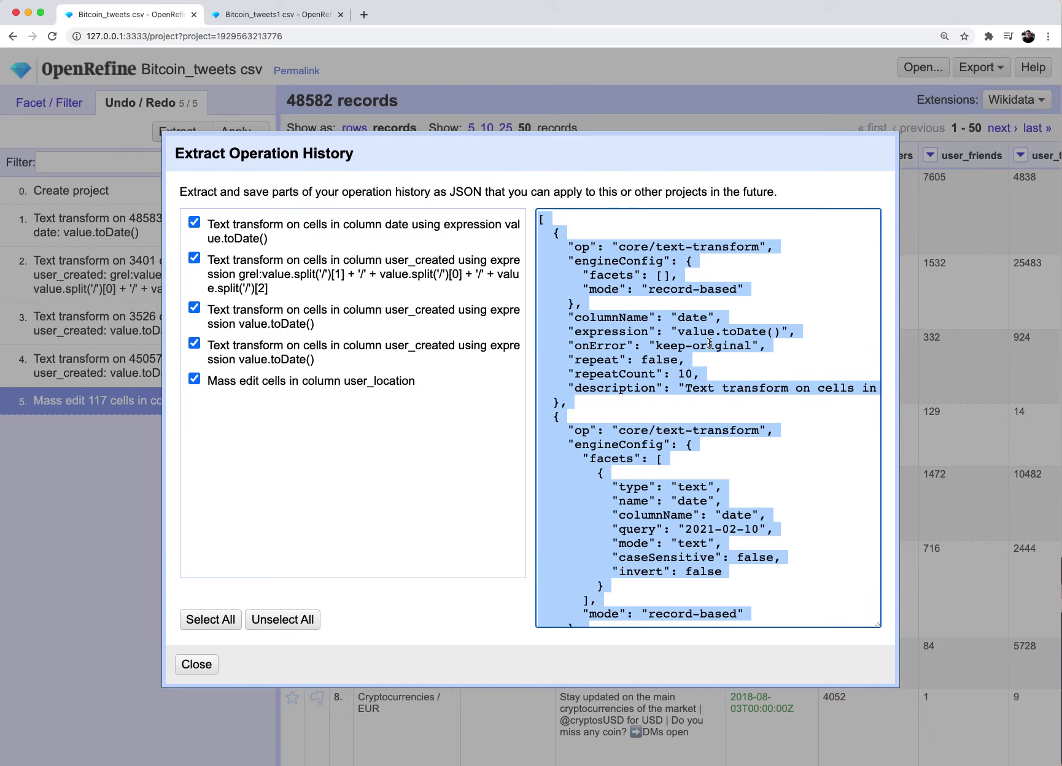
{"action": "left_click", "coordinate": [686, 314]}
{"action": "scroll", "coordinate": [694, 310], "scroll_direction": "down", "scroll_amount": 20}
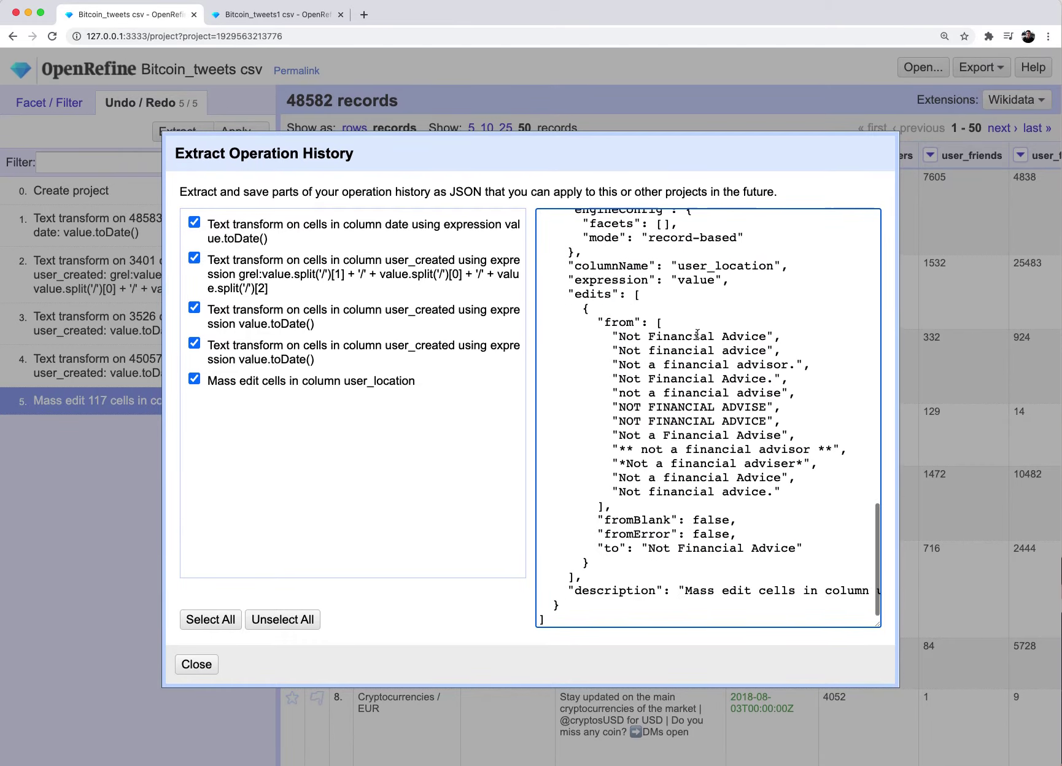
{"action": "scroll", "coordinate": [698, 310], "scroll_direction": "up", "scroll_amount": 20}
{"action": "scroll", "coordinate": [706, 338], "scroll_direction": "down", "scroll_amount": 20}
{"action": "scroll", "coordinate": [716, 364], "scroll_direction": "up", "scroll_amount": 20}
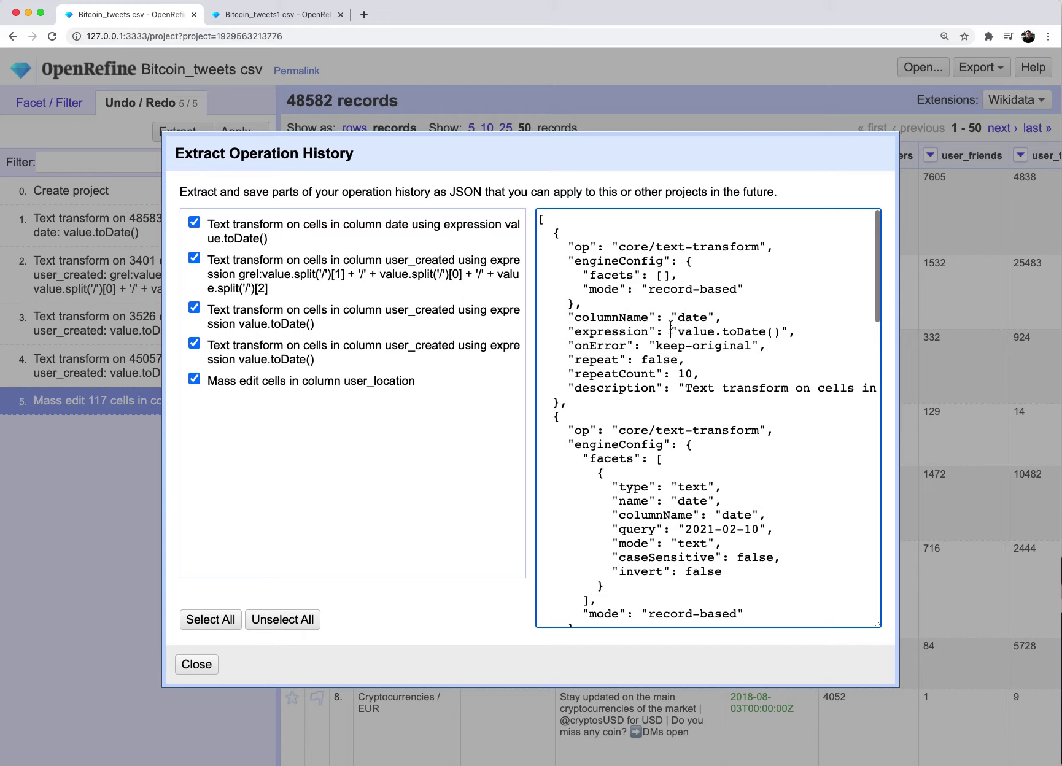
{"action": "key", "text": "super+a"}
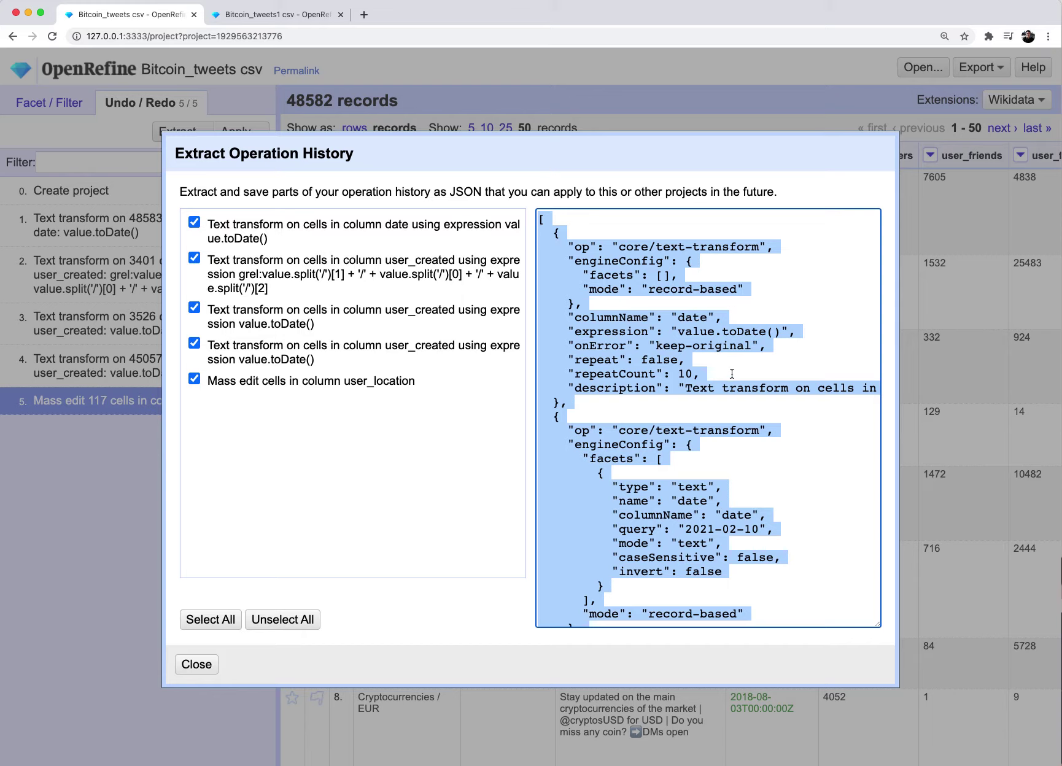
{"action": "scroll", "coordinate": [732, 374], "scroll_direction": "right", "scroll_amount": 1}
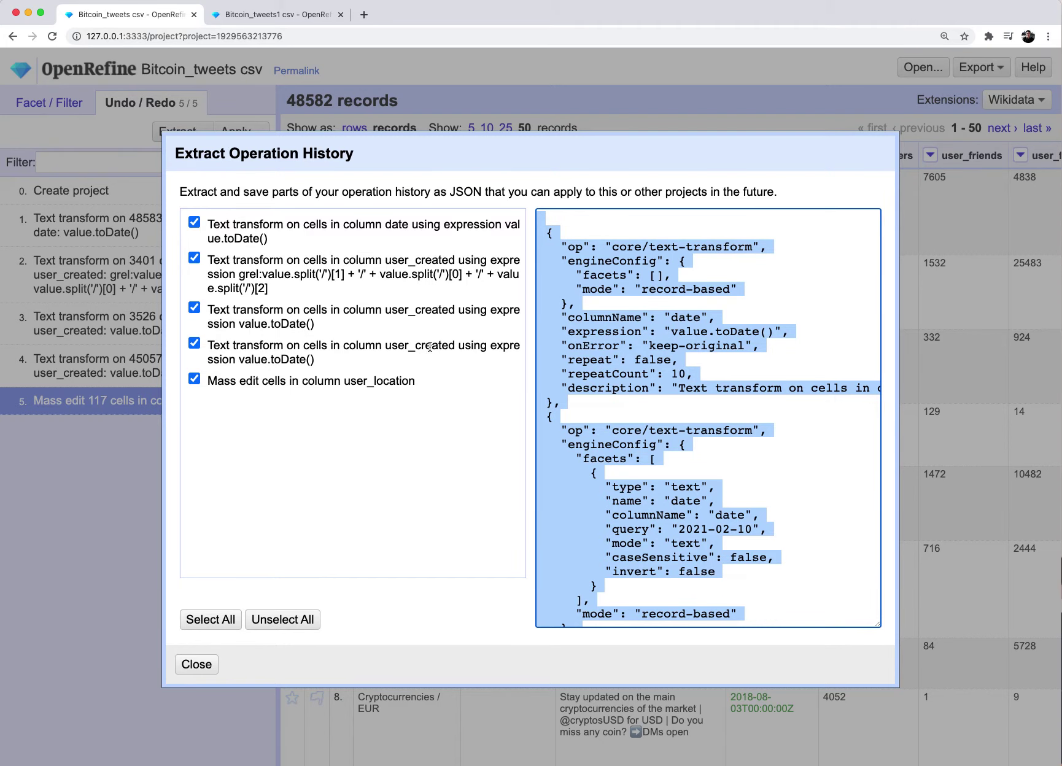
{"action": "left_click", "coordinate": [207, 662]}
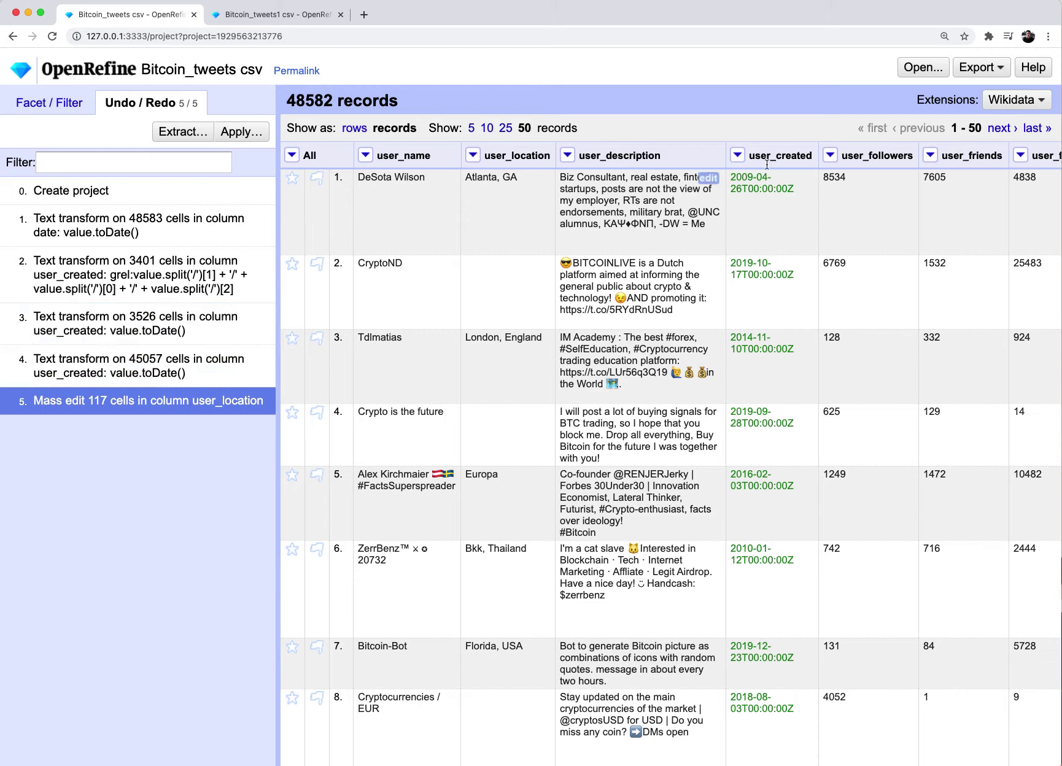
{"action": "left_click", "coordinate": [1001, 70]}
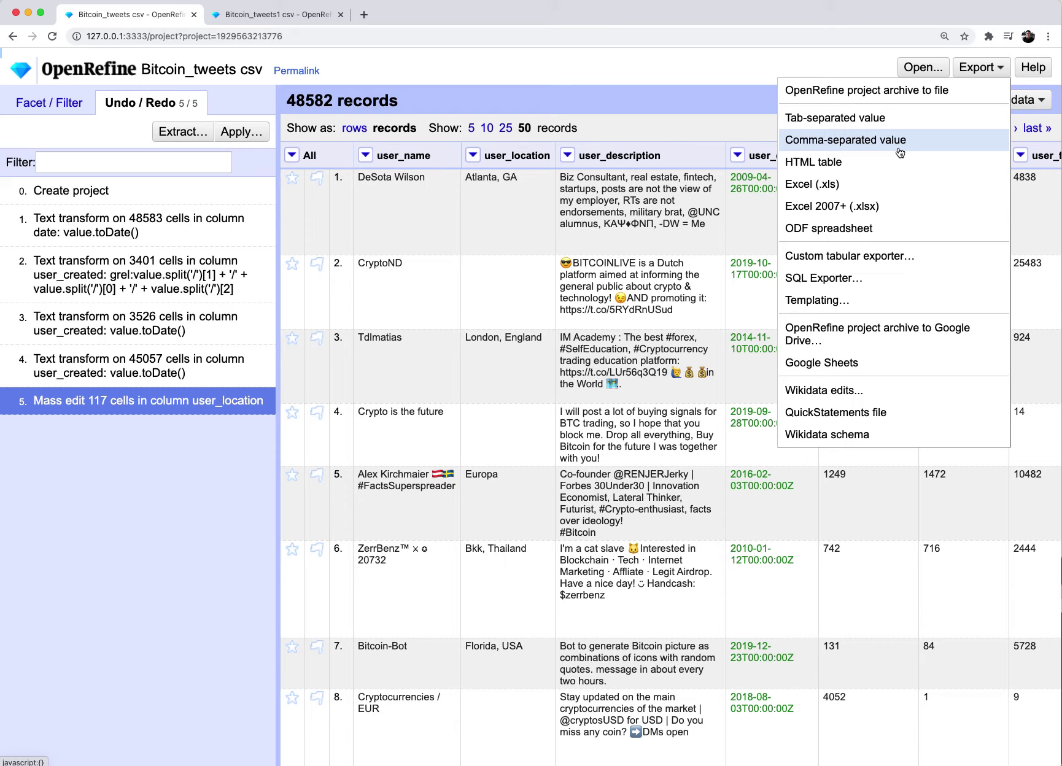
{"action": "left_click", "coordinate": [529, 383]}
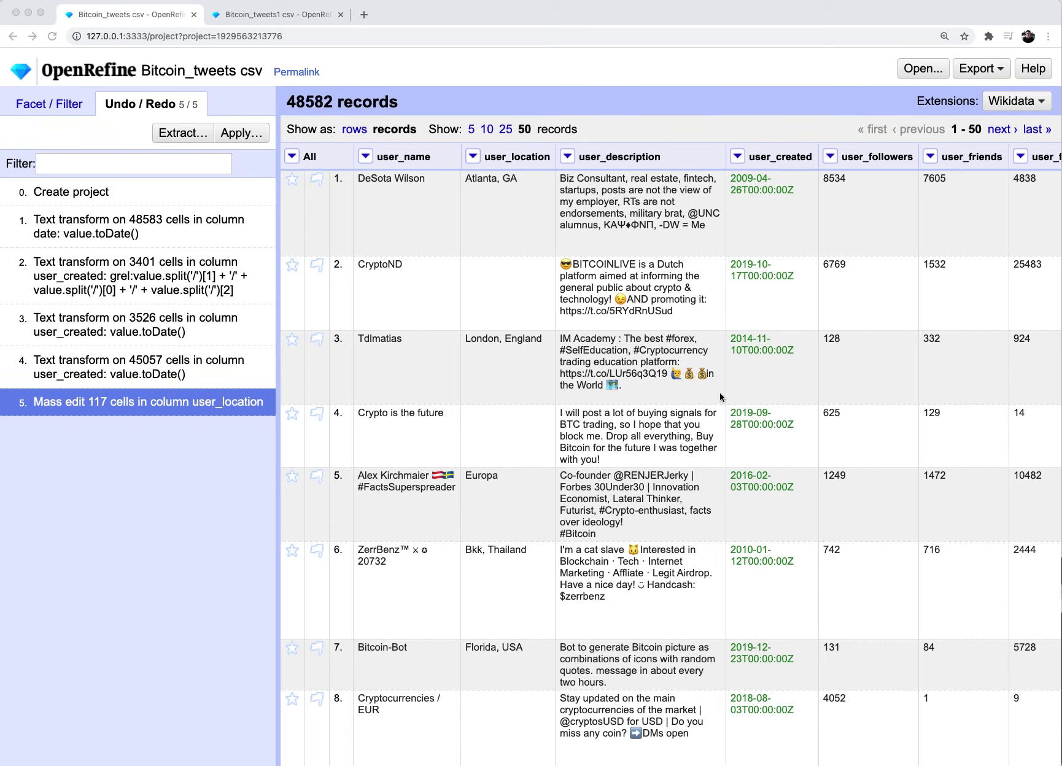
Step: Switch the left panel back to Facet / Filter, with no facets applied
{"action": "left_click", "coordinate": [61, 102]}
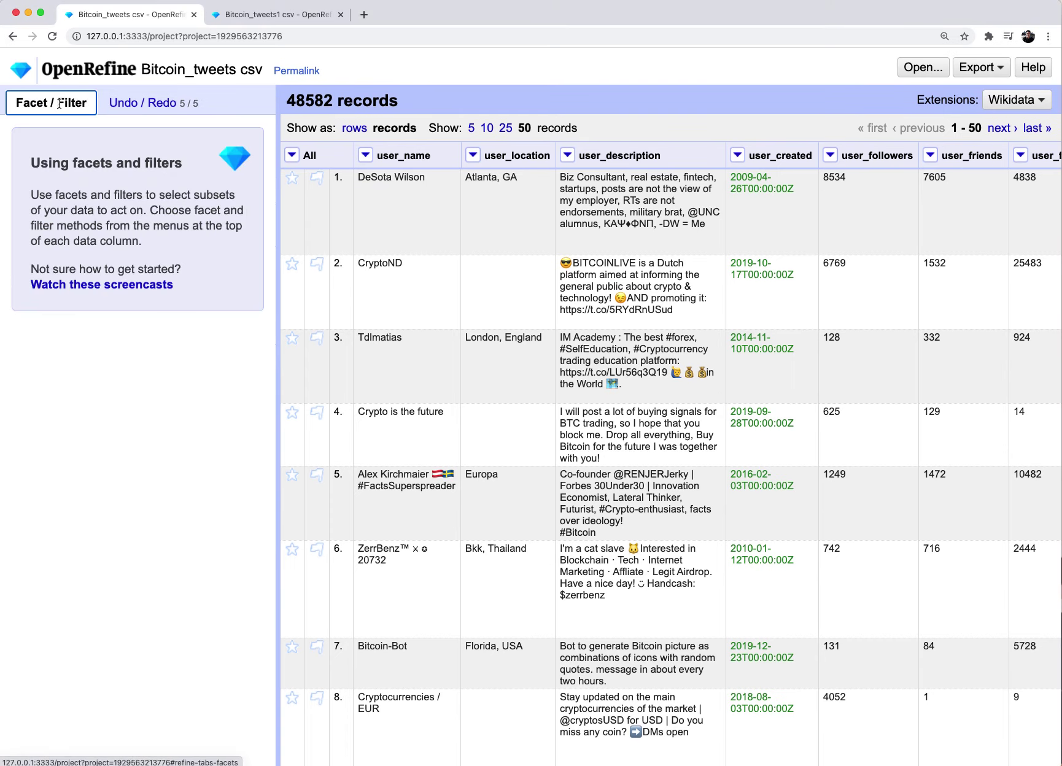